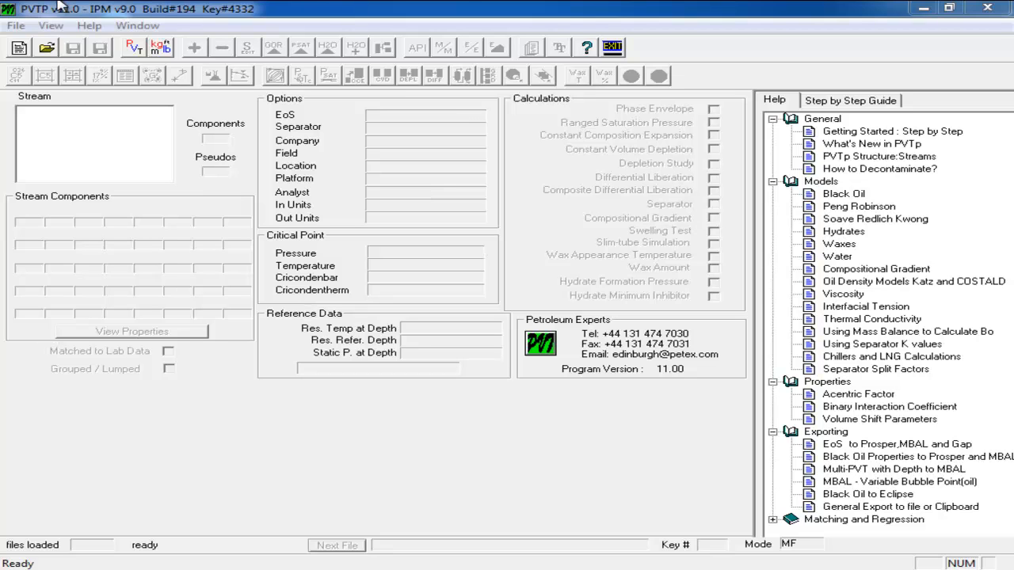
# Load 2_CCE_Project.pvi into PVTP from the Projects Files in PVTP folder inside PVT-Projects.
pyautogui.click(101, 569)
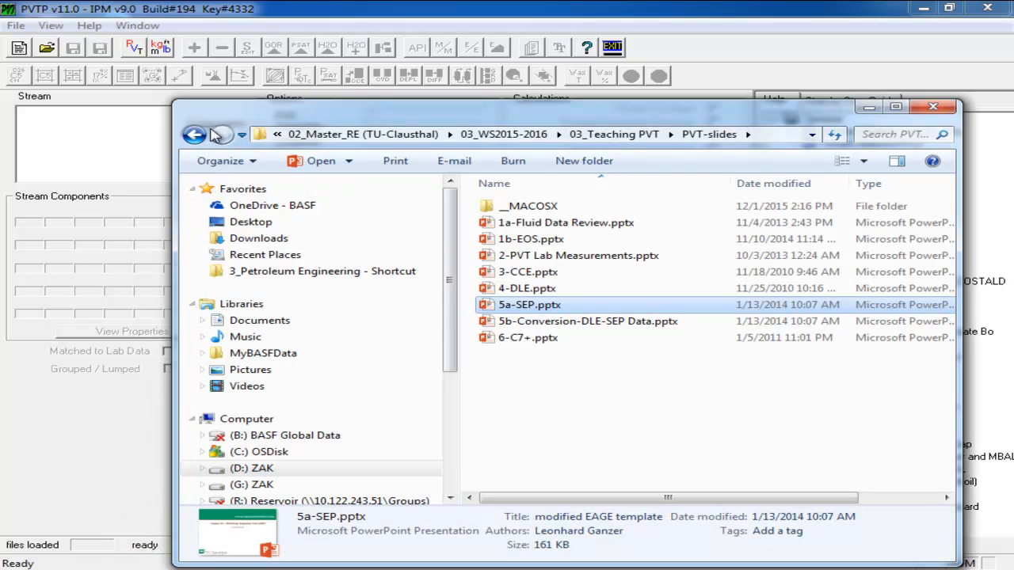
pyautogui.click(208, 135)
pyautogui.click(527, 226)
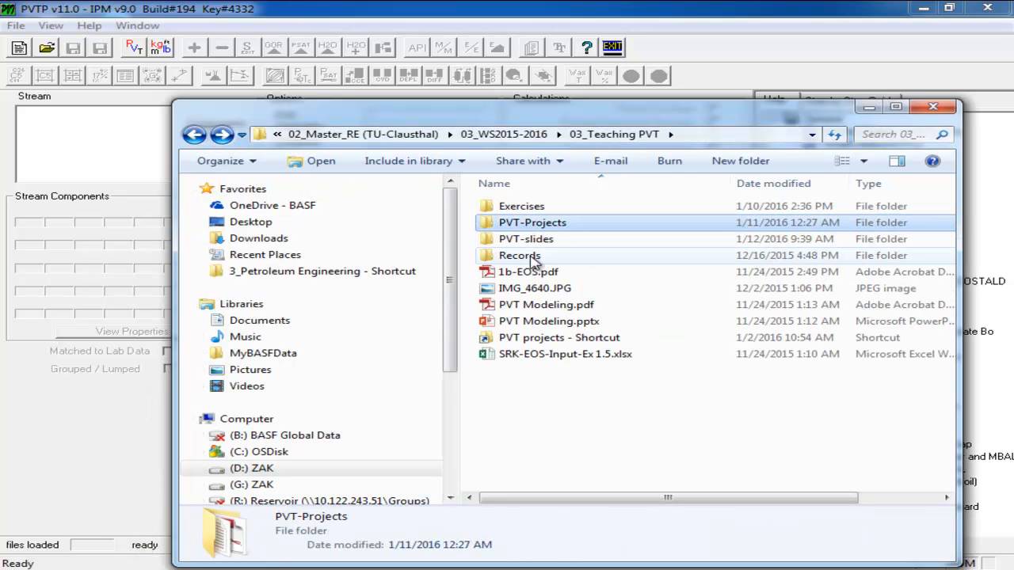
pyautogui.doubleClick(529, 225)
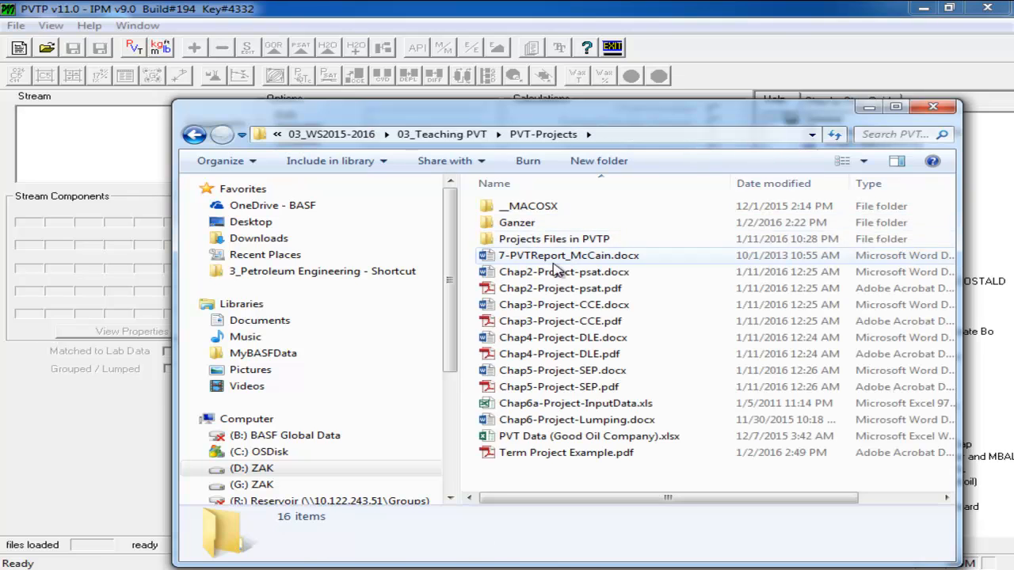
pyautogui.doubleClick(550, 239)
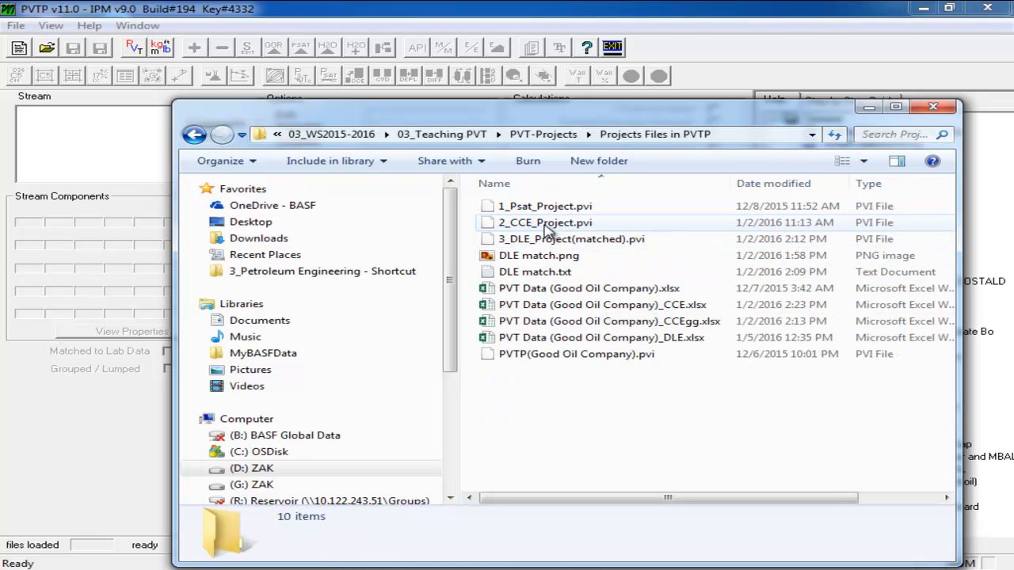
pyautogui.moveTo(547, 226); pyautogui.dragTo(119, 176)
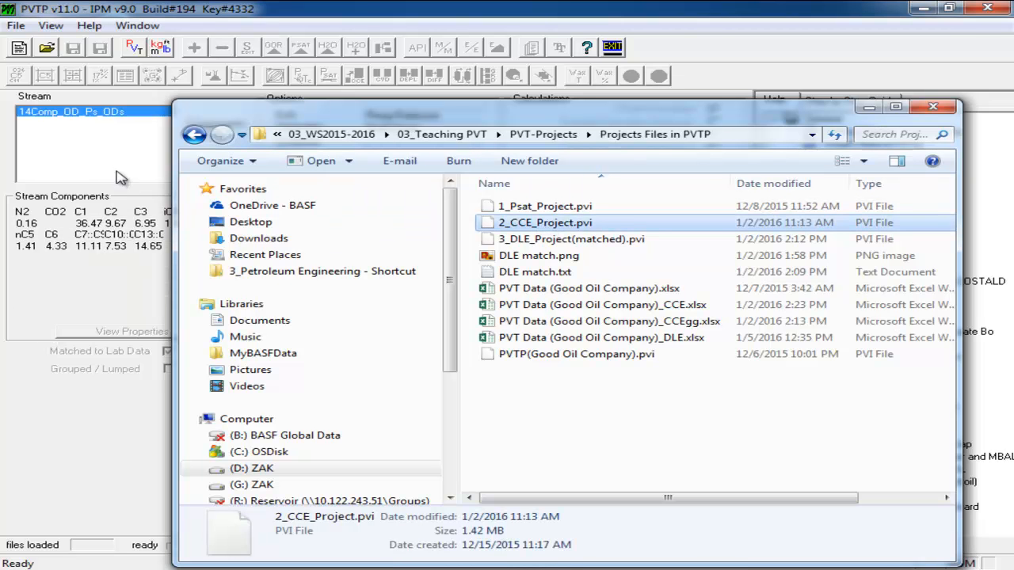
pyautogui.click(870, 106)
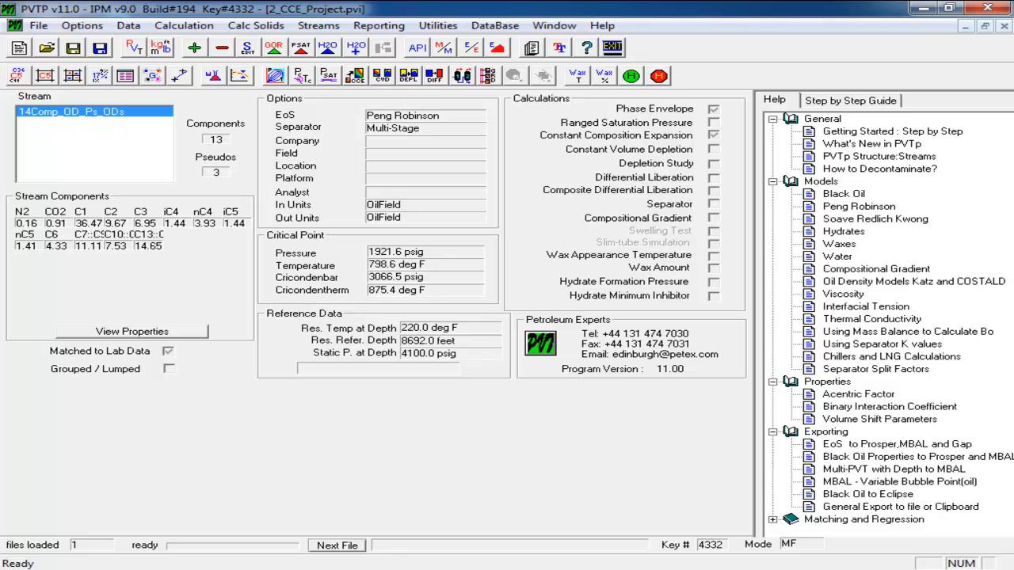
# Load 3_DLE_Project(matched).pvi into PVTP from the same project folder.
pyautogui.hotkey('alt', 'Tab')
pyautogui.moveTo(598, 240); pyautogui.dragTo(121, 168)
pyautogui.click(869, 107)
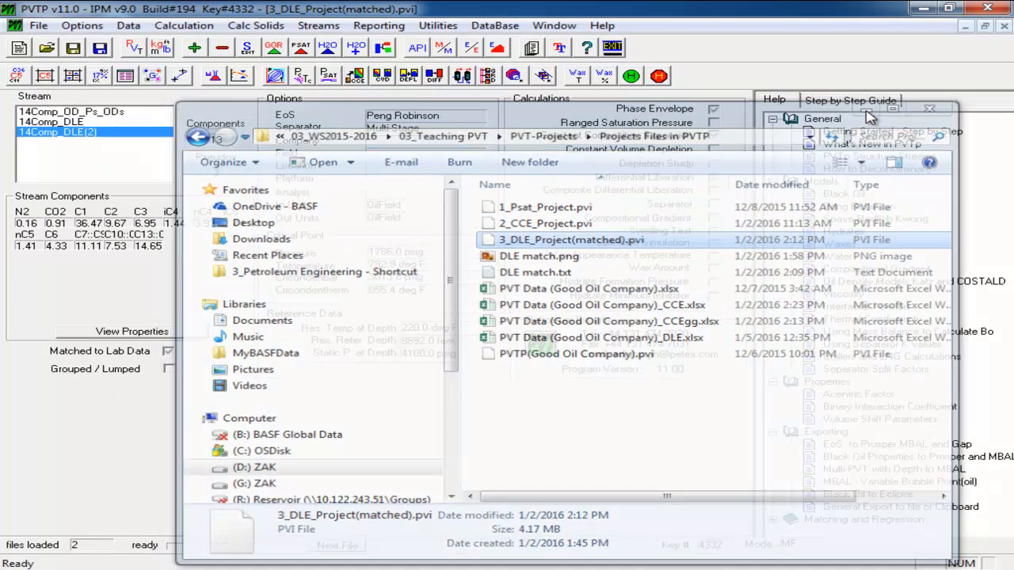
# Run the differential liberation calculation for the 14Comp_DLE(2) stream at 220 deg F over its listed pressures.
pyautogui.click(409, 79)
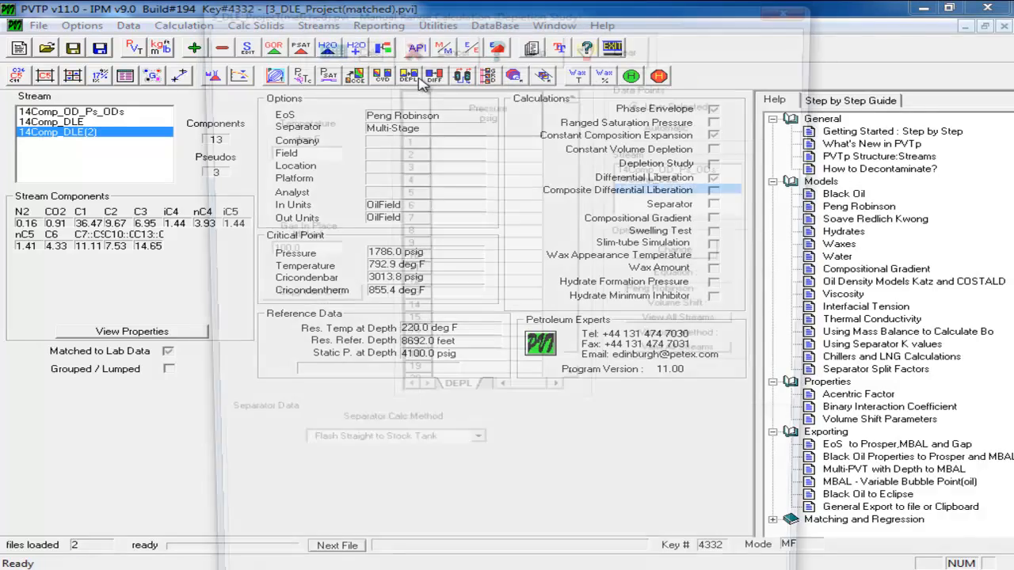
pyautogui.click(797, 7)
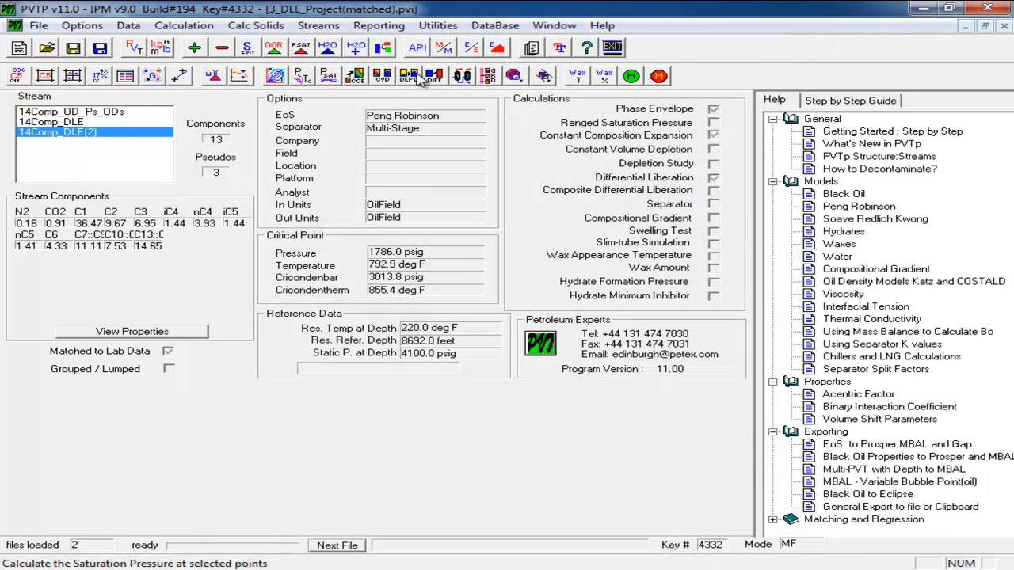
pyautogui.click(433, 78)
pyautogui.click(337, 44)
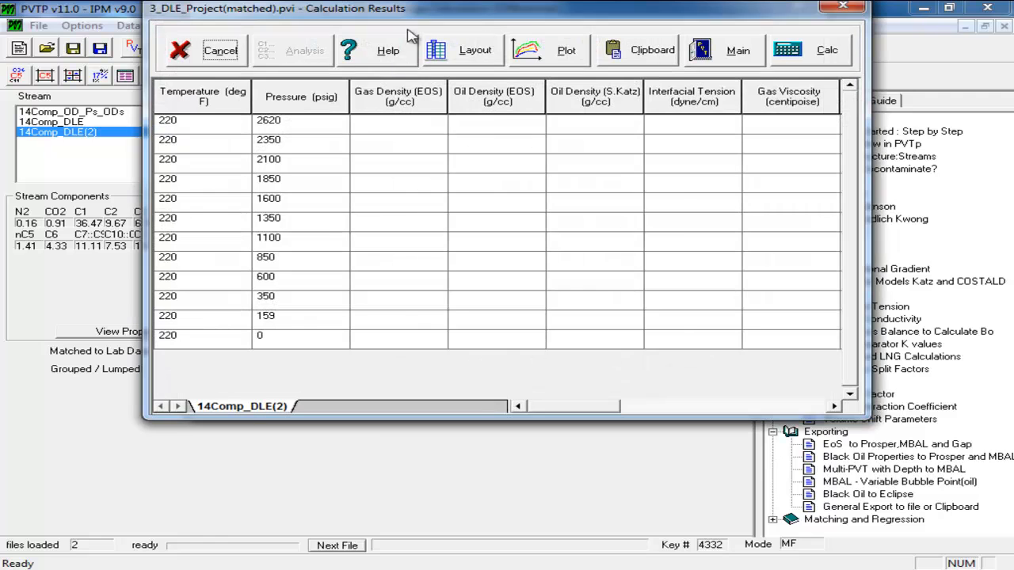
pyautogui.click(823, 55)
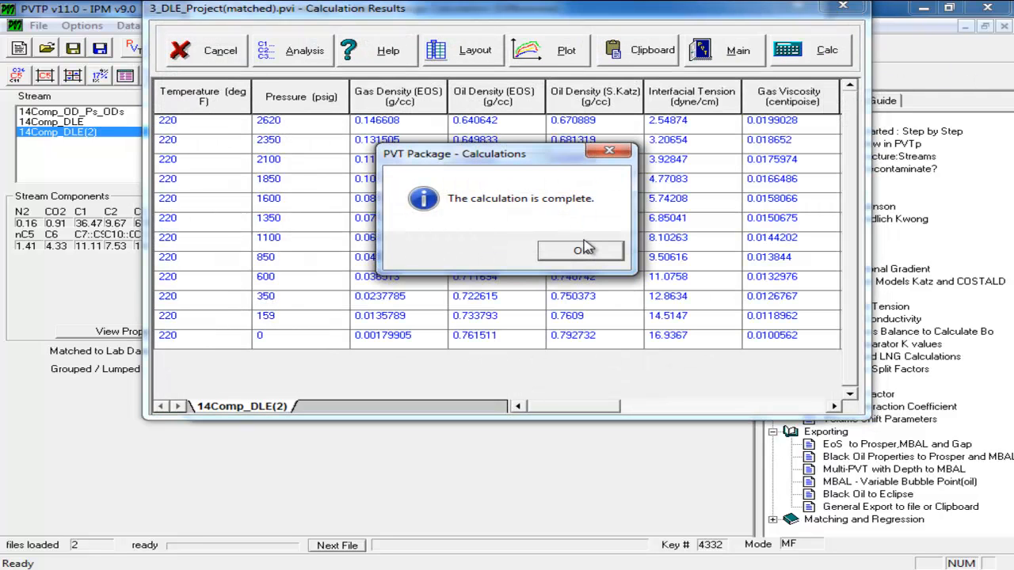
pyautogui.click(586, 247)
# Plot the differential results with oil viscosity and gas oil ratio together against pressure.
pyautogui.click(537, 48)
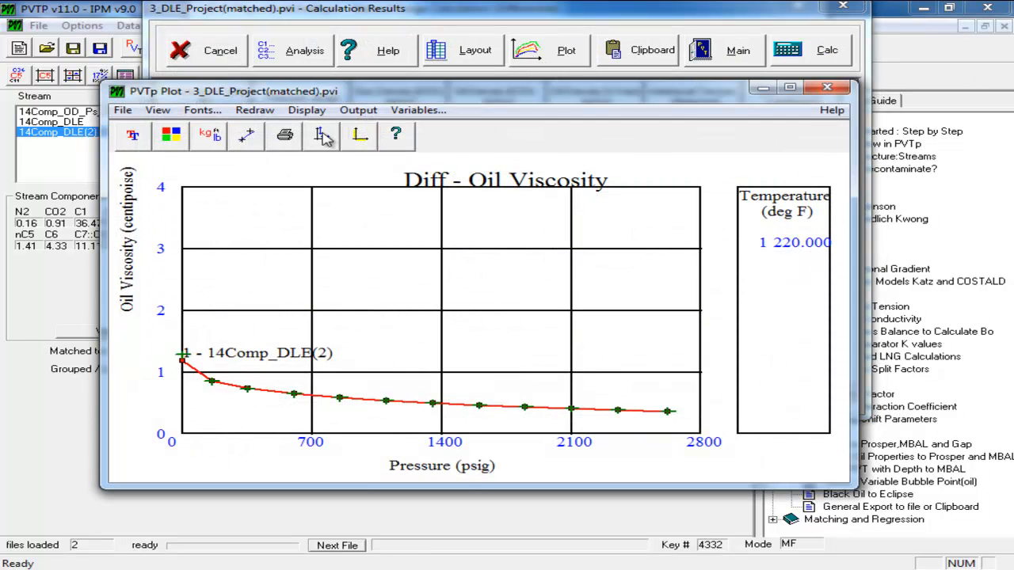
pyautogui.click(400, 111)
pyautogui.click(254, 260)
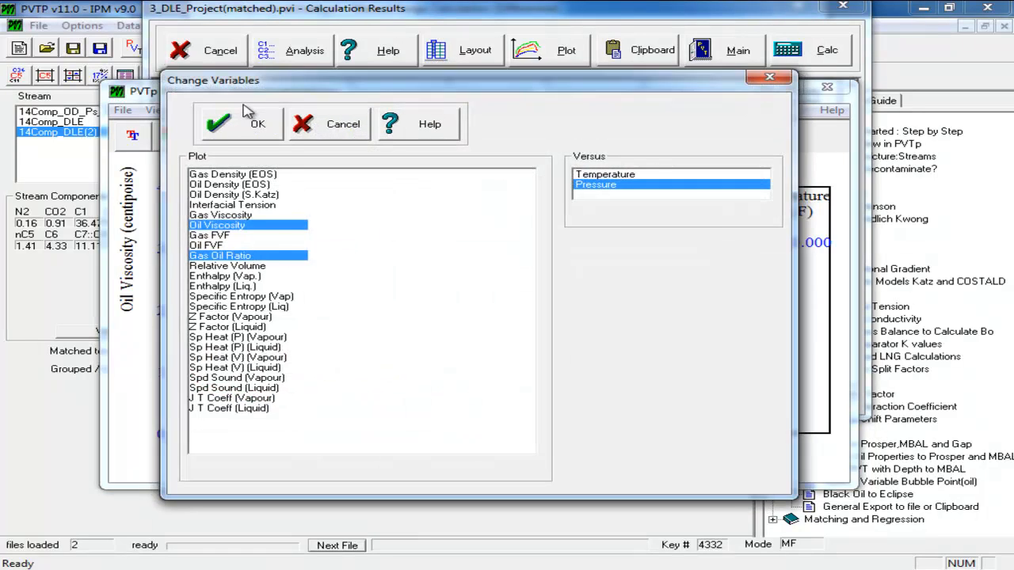
pyautogui.click(254, 122)
# Plot only the gas oil ratio against pressure, and close the plot and the differential calculation.
pyautogui.click(404, 111)
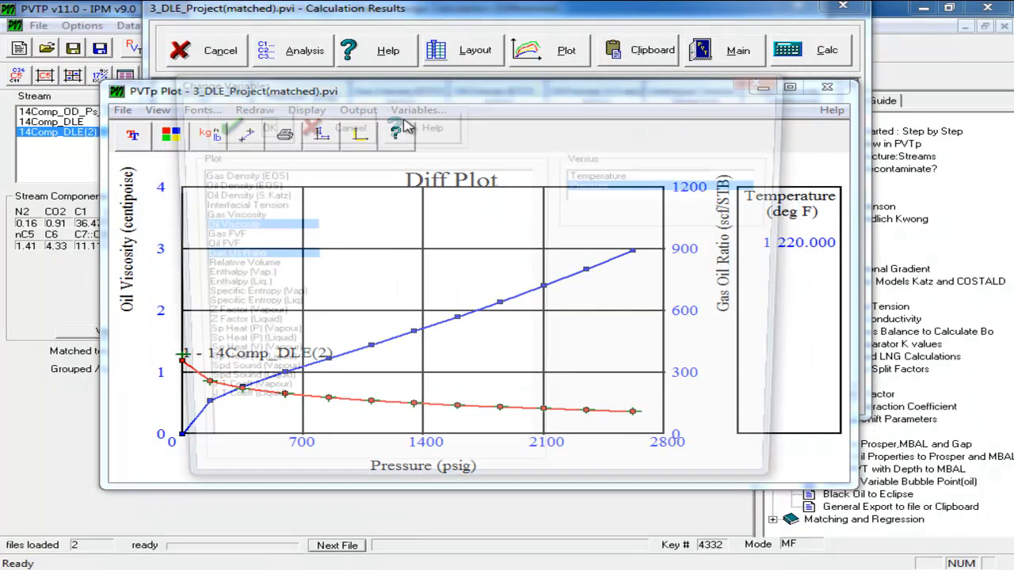
pyautogui.click(264, 254)
pyautogui.click(237, 218)
pyautogui.click(231, 215)
pyautogui.click(236, 227)
pyautogui.click(238, 256)
pyautogui.click(255, 125)
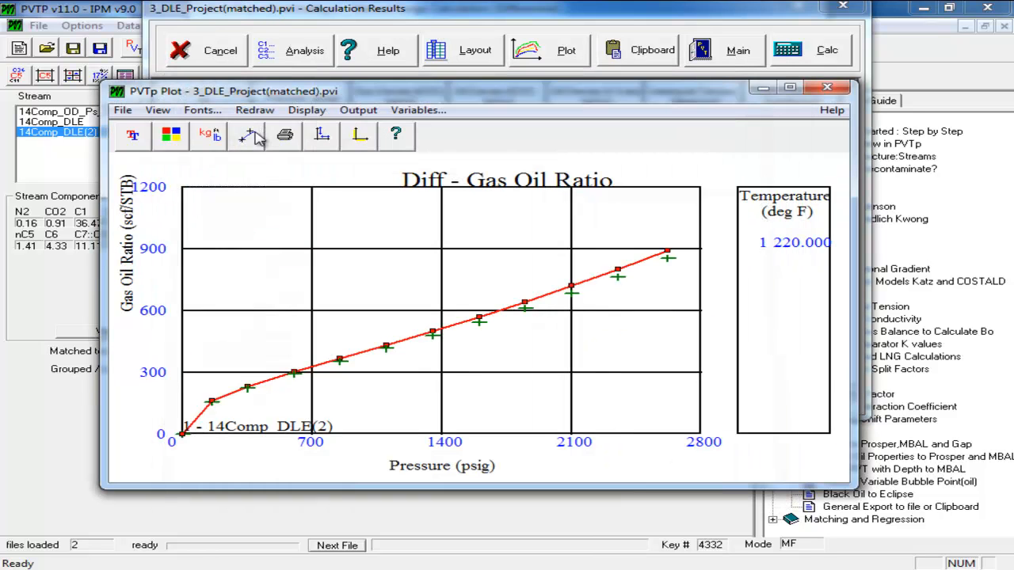
pyautogui.click(825, 87)
pyautogui.click(843, 7)
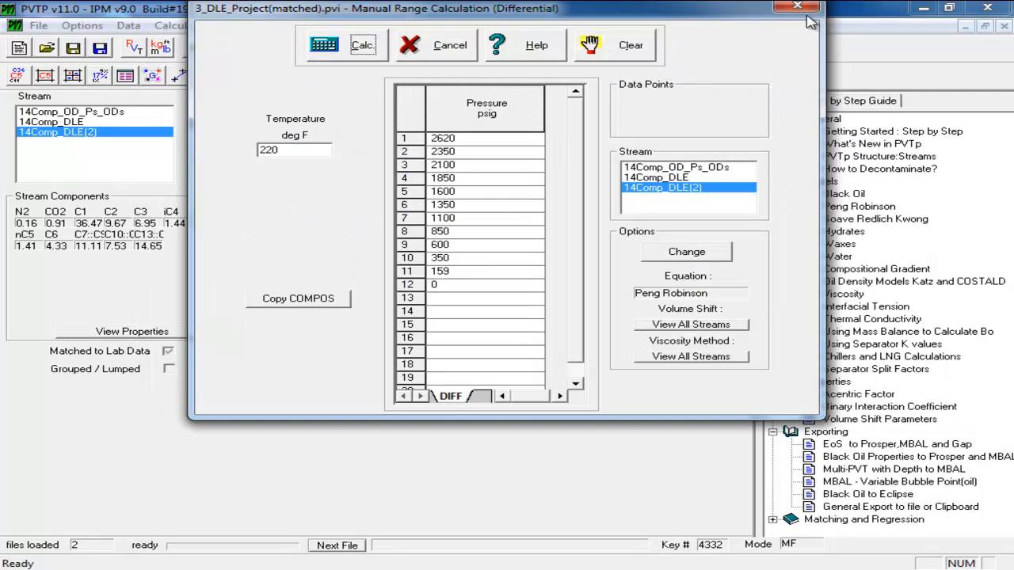
pyautogui.click(761, 7)
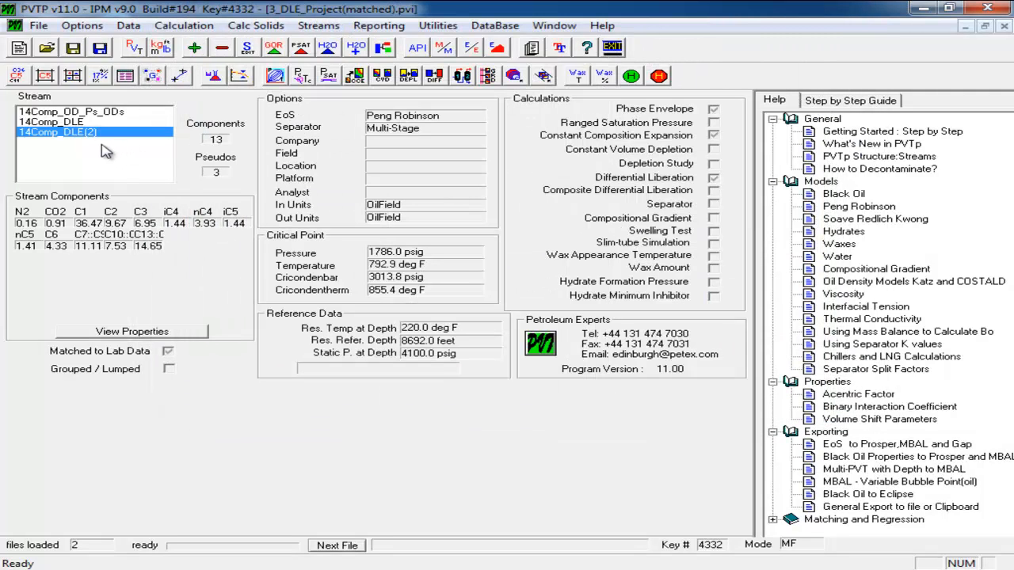
# Set up an automatic saturation point calculation with 14Comp_DLE as the current stream, from 220 to 220 deg F with 1 value.
pyautogui.click(91, 123)
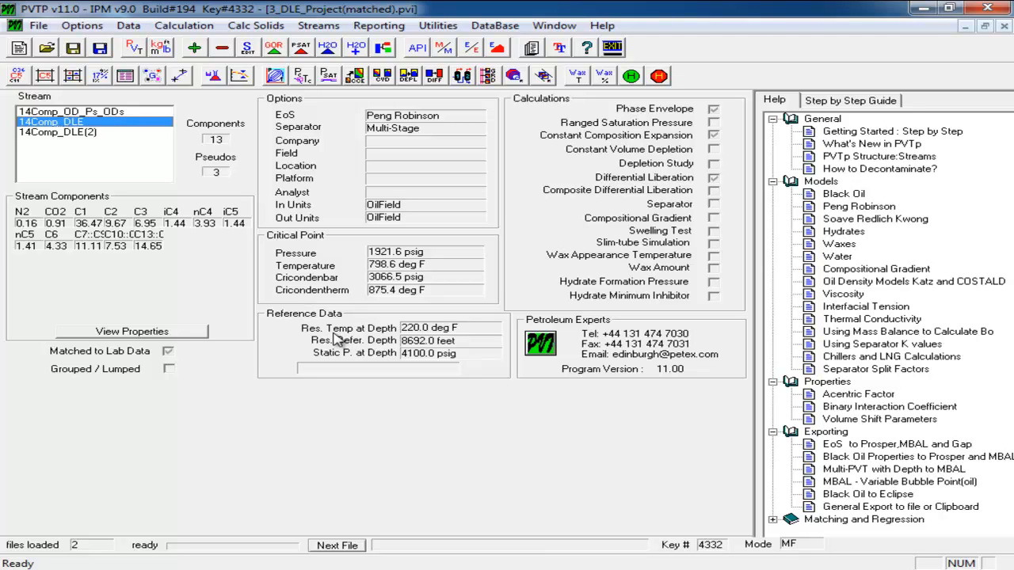
pyautogui.click(329, 79)
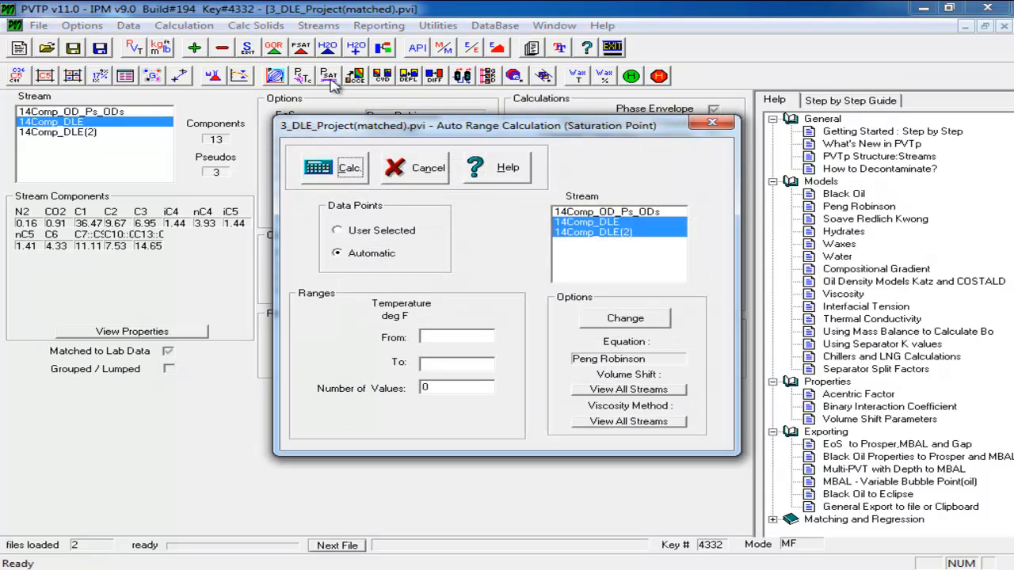
pyautogui.click(437, 334)
pyautogui.write('220')
pyautogui.click(452, 364)
pyautogui.write('220')
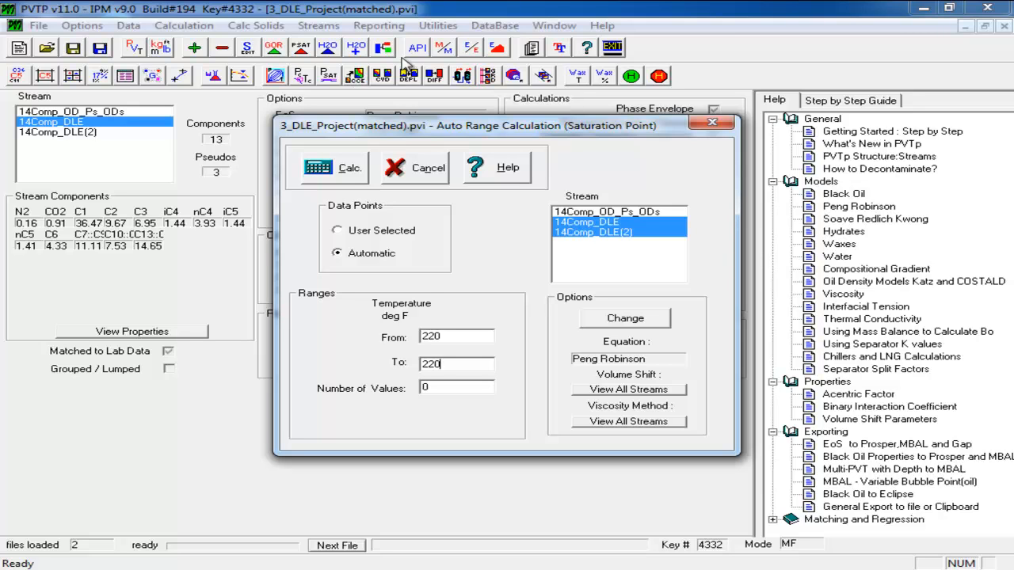
pyautogui.moveTo(429, 389); pyautogui.dragTo(416, 391)
pyautogui.write('1')
# Calculate the saturation pressure for the selected streams and close the saturation point results.
pyautogui.click(341, 170)
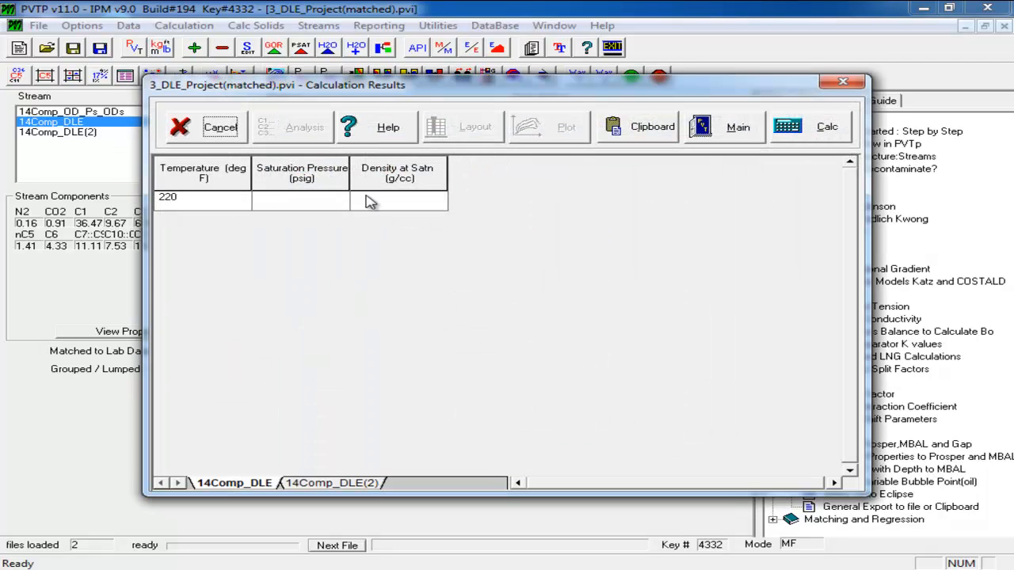
pyautogui.click(826, 129)
pyautogui.click(578, 324)
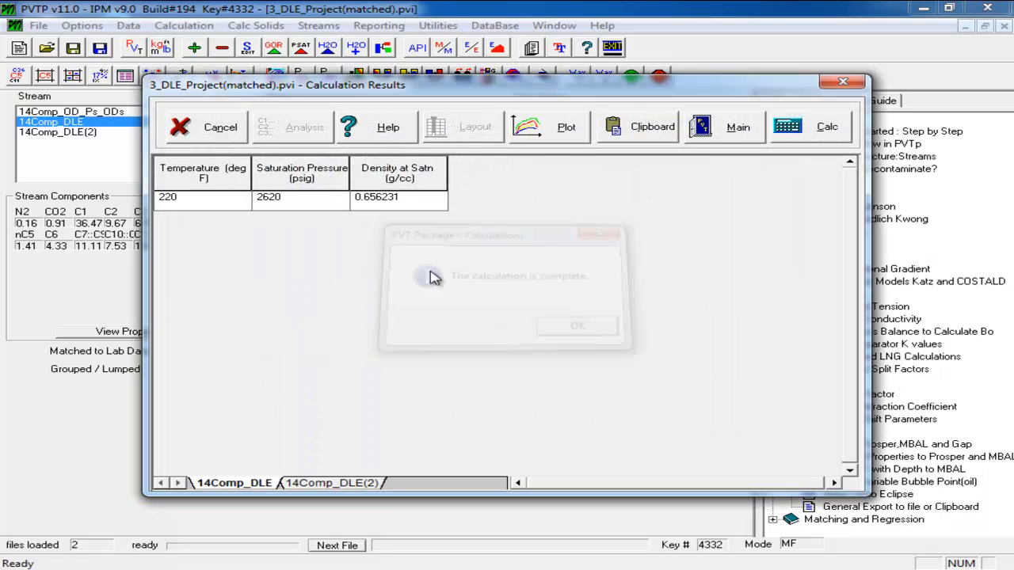
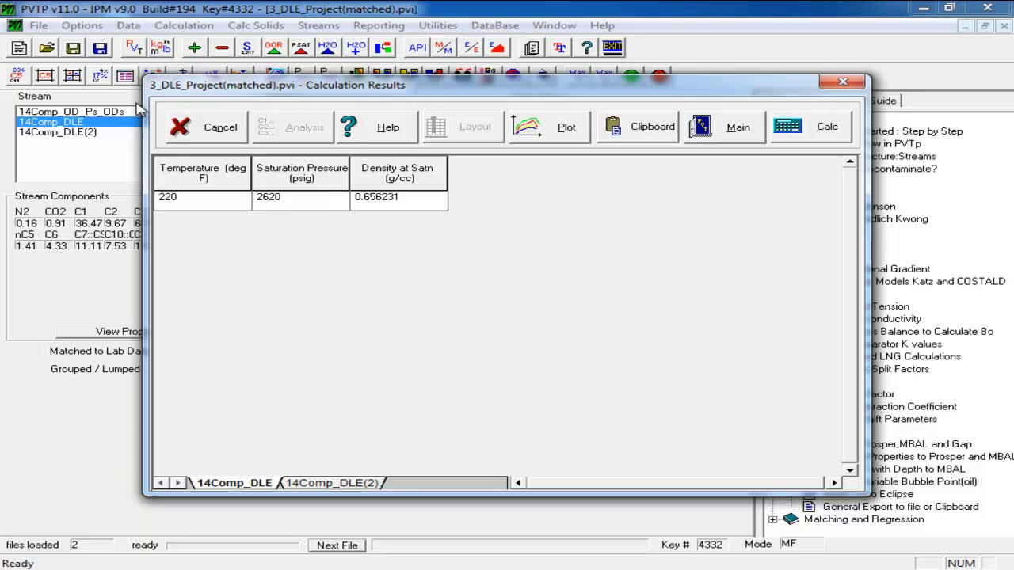
pyautogui.click(840, 84)
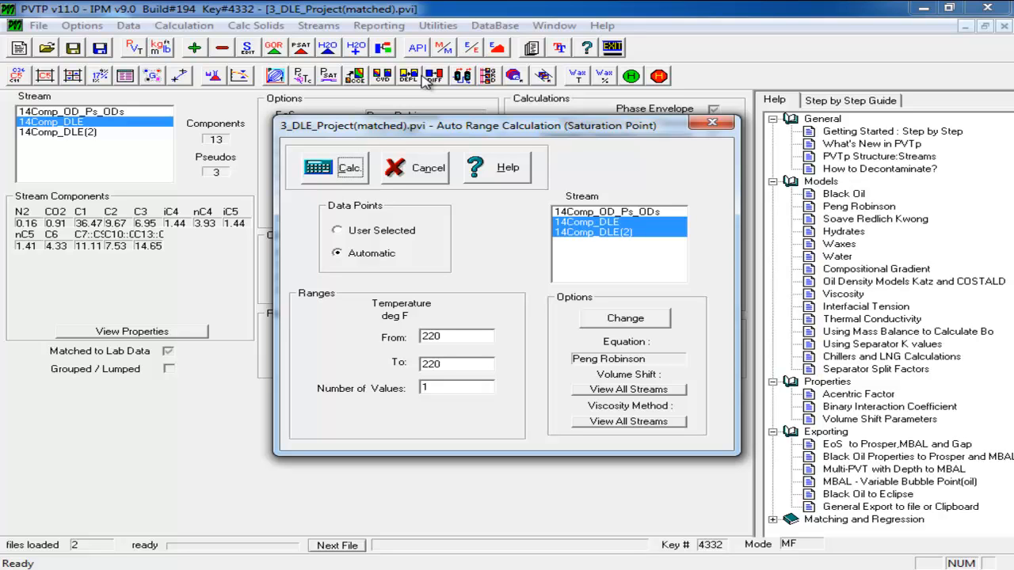
pyautogui.click(710, 122)
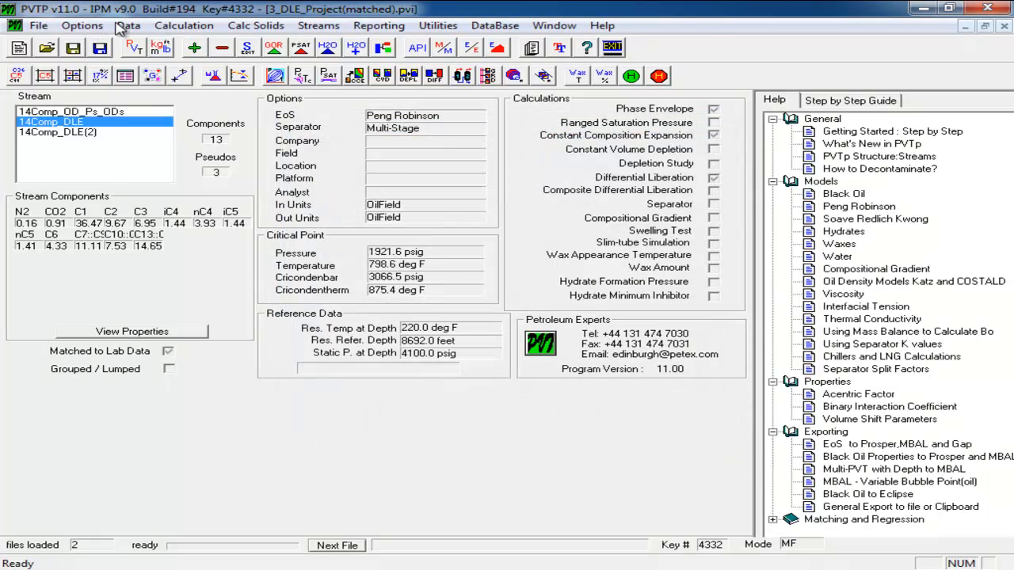
# Review the equation of state choices in the system options, keeping Peng Robinson selected.
pyautogui.click(82, 25)
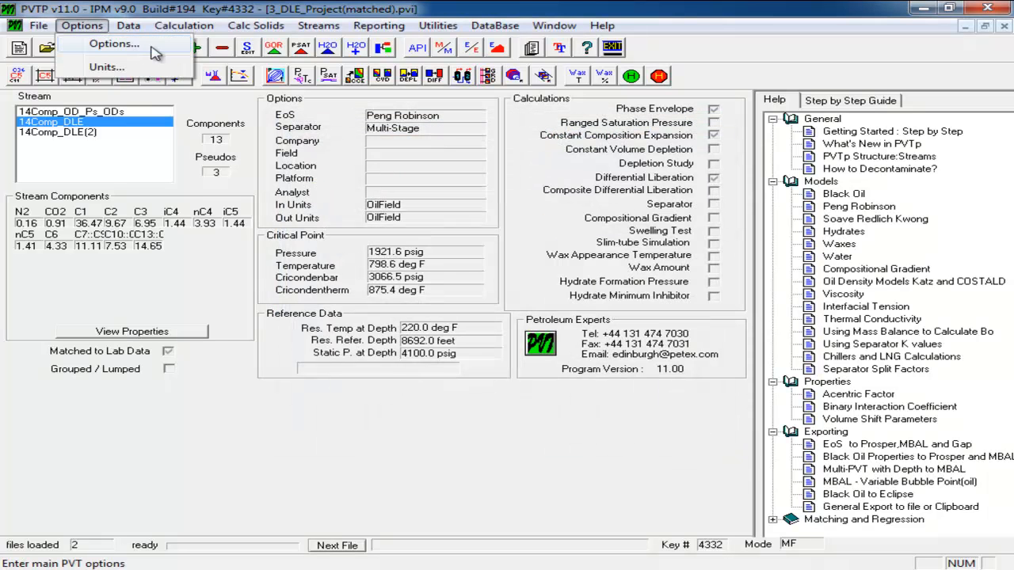
pyautogui.click(109, 41)
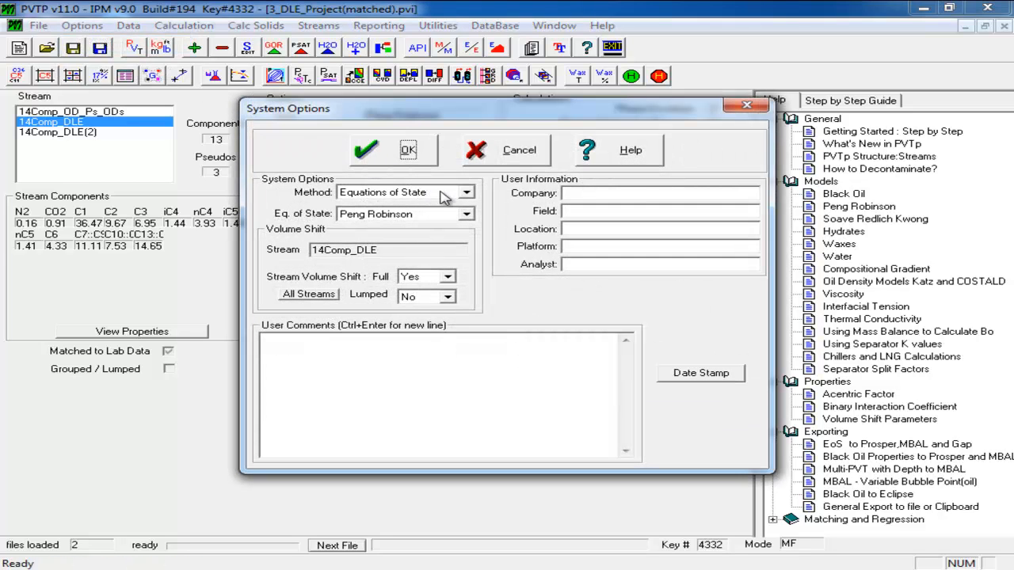
pyautogui.click(459, 216)
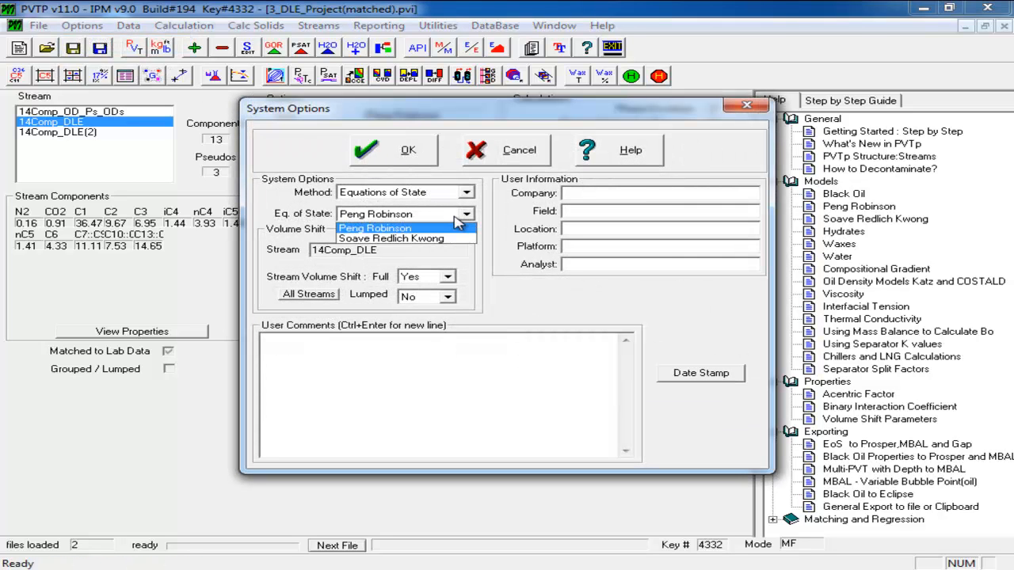
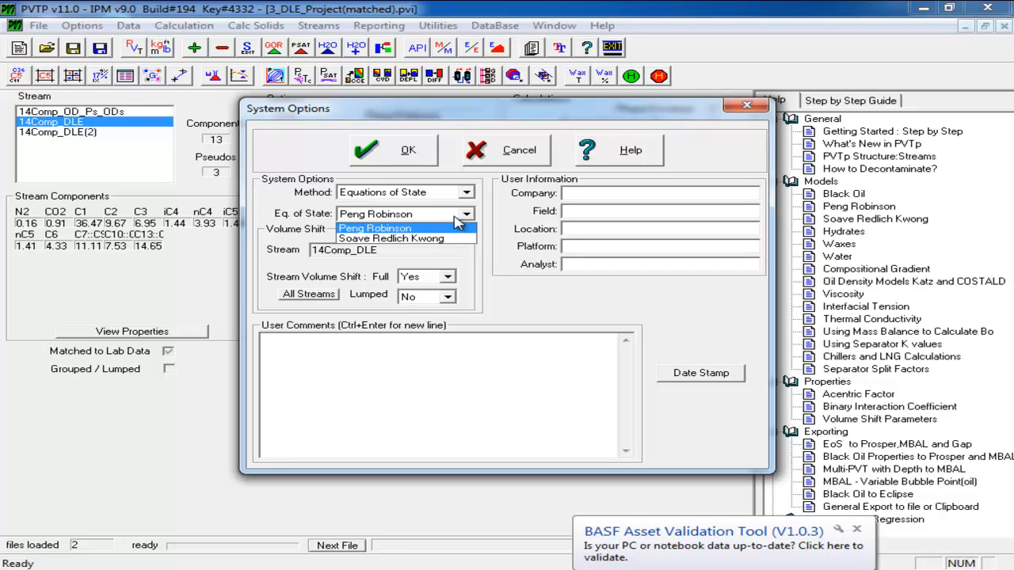
pyautogui.click(455, 227)
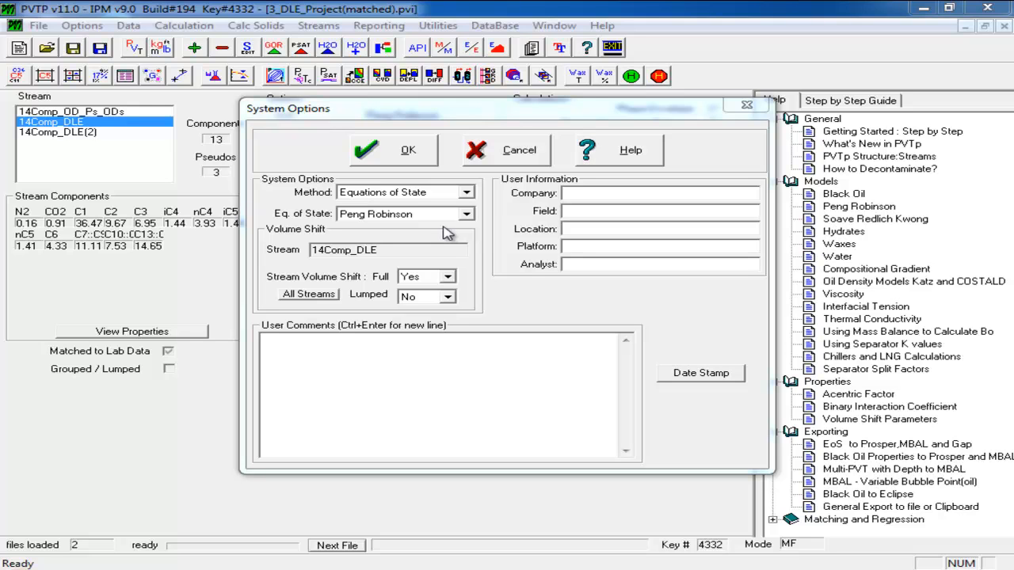
# Switch the full stream volume shift to No and back to Yes, and leave the system options without saving.
pyautogui.click(448, 277)
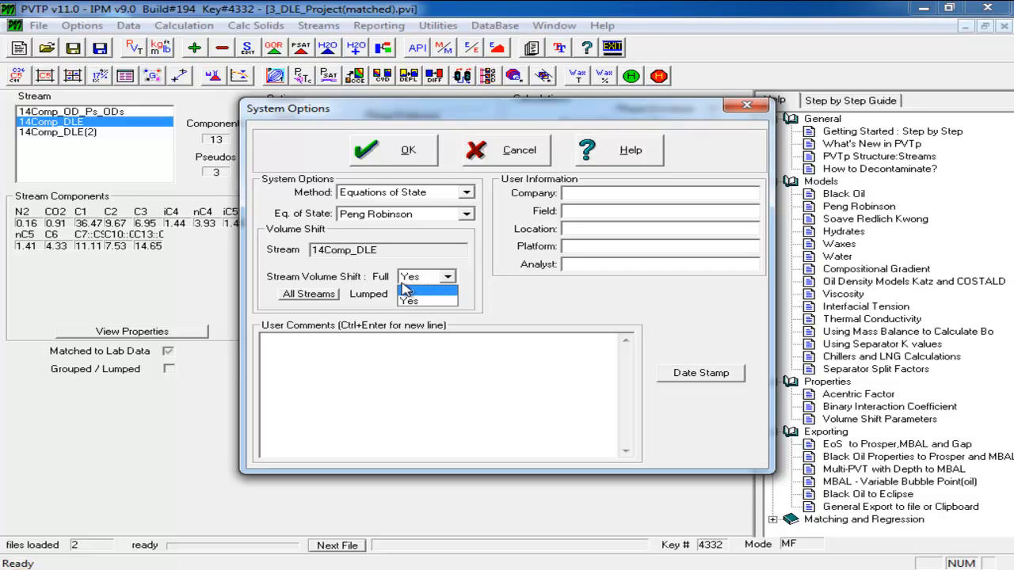
pyautogui.click(436, 290)
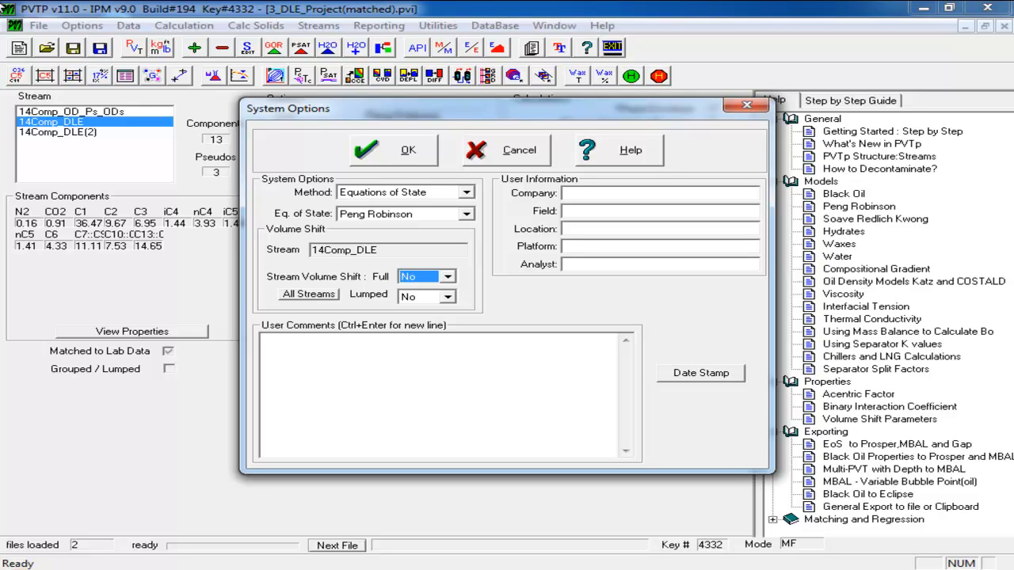
pyautogui.click(446, 277)
pyautogui.click(420, 305)
pyautogui.click(400, 214)
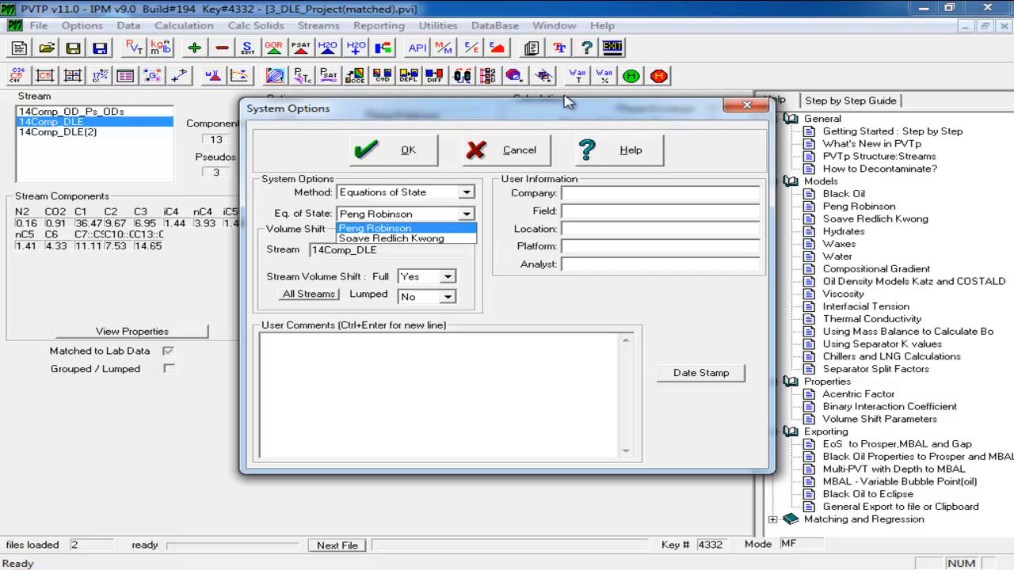
pyautogui.click(515, 160)
pyautogui.click(419, 214)
pyautogui.click(424, 222)
pyautogui.click(513, 154)
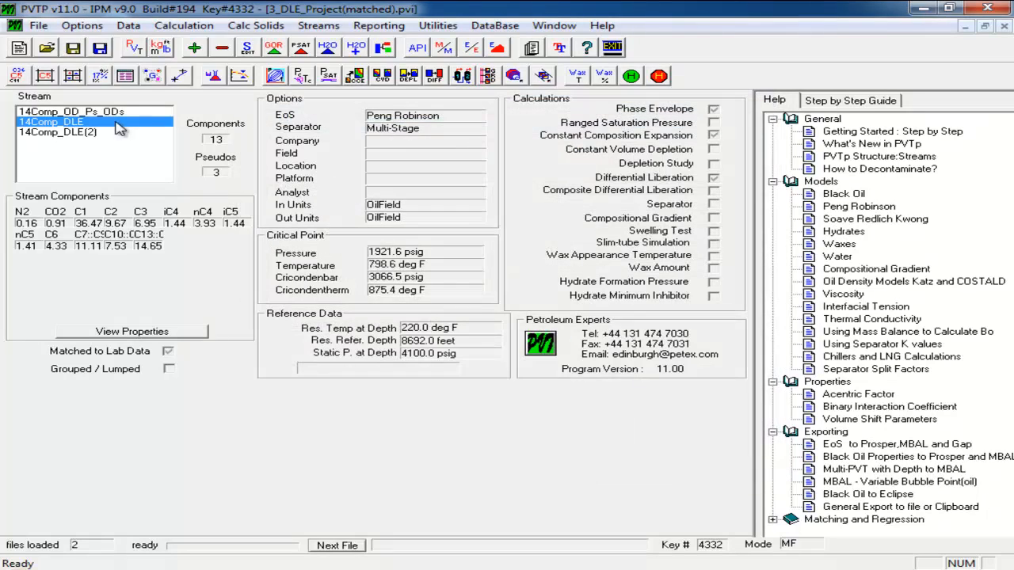
# Review the saturation pressure and constant composition expansion match data of 14Comp_DLE, and close the match data.
pyautogui.click(212, 77)
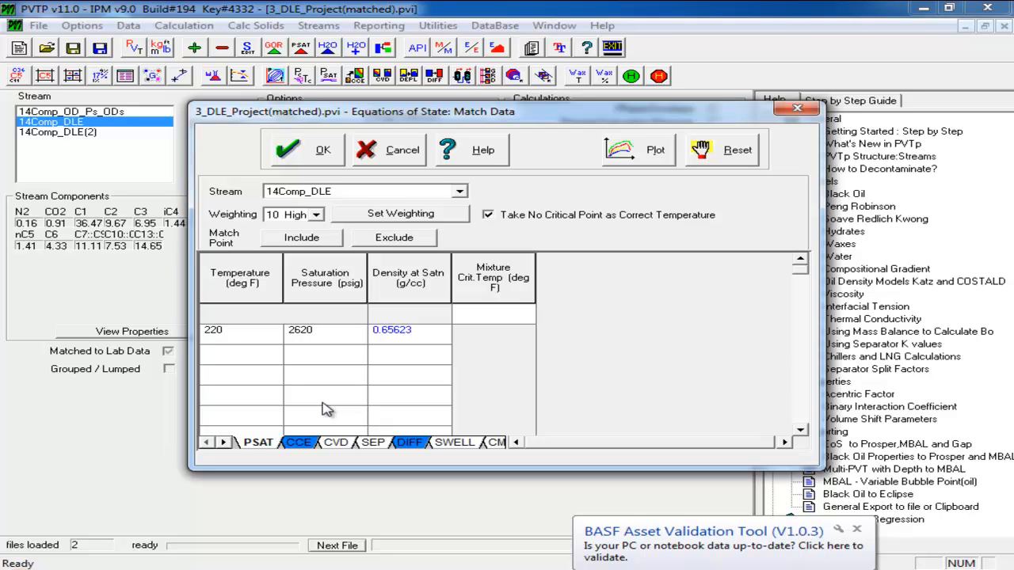
pyautogui.click(301, 442)
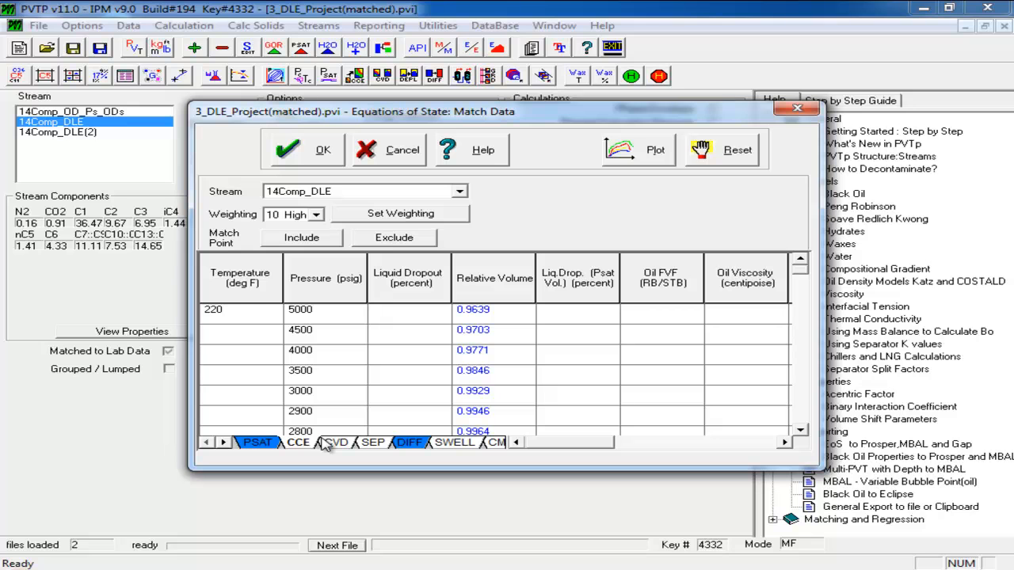
pyautogui.click(800, 110)
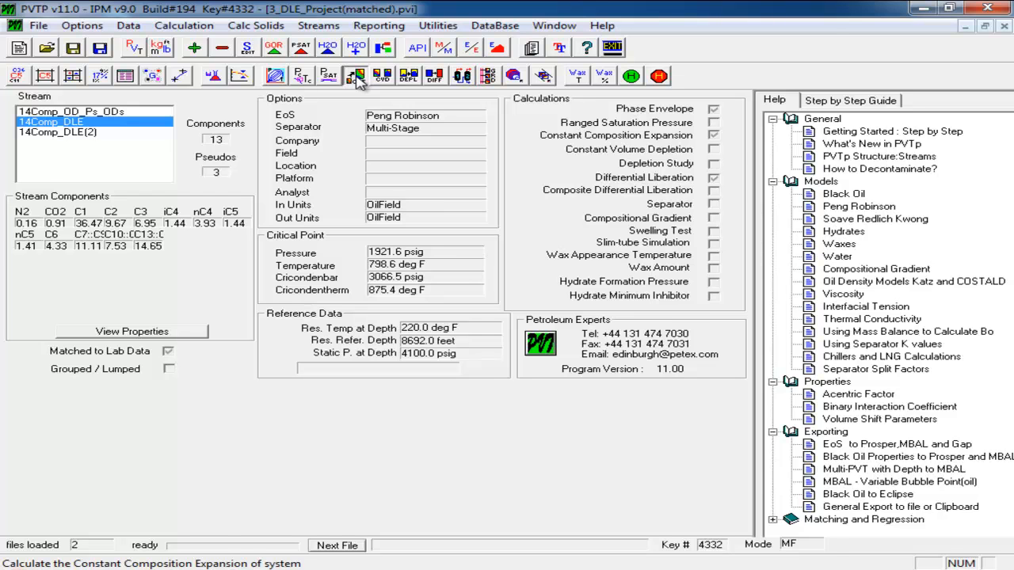
# Calculate the constant composition expansion for 14Comp_DLE and 14Comp_DLE(2) and plot relative volume against pressure.
pyautogui.click(356, 77)
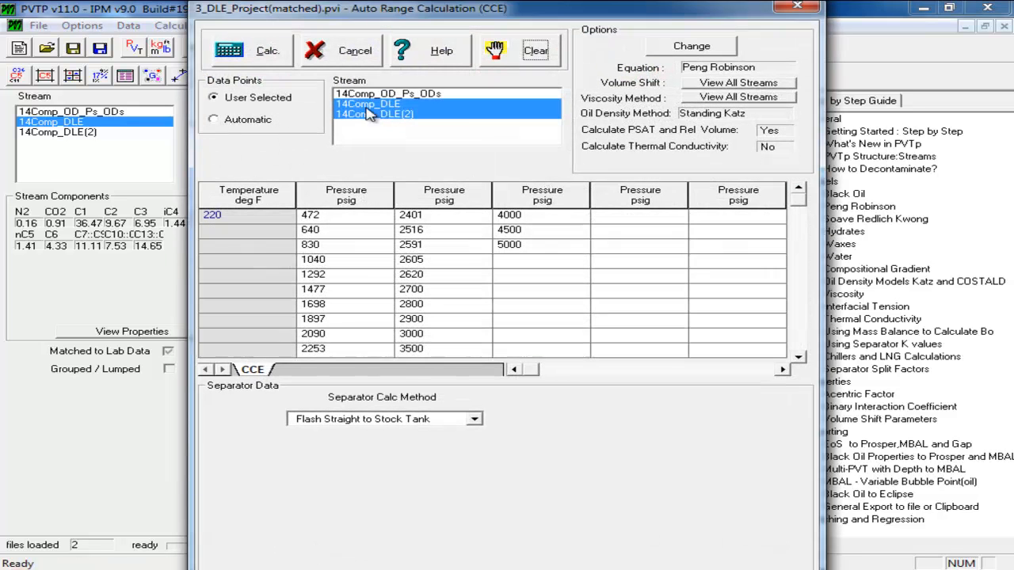
pyautogui.click(279, 58)
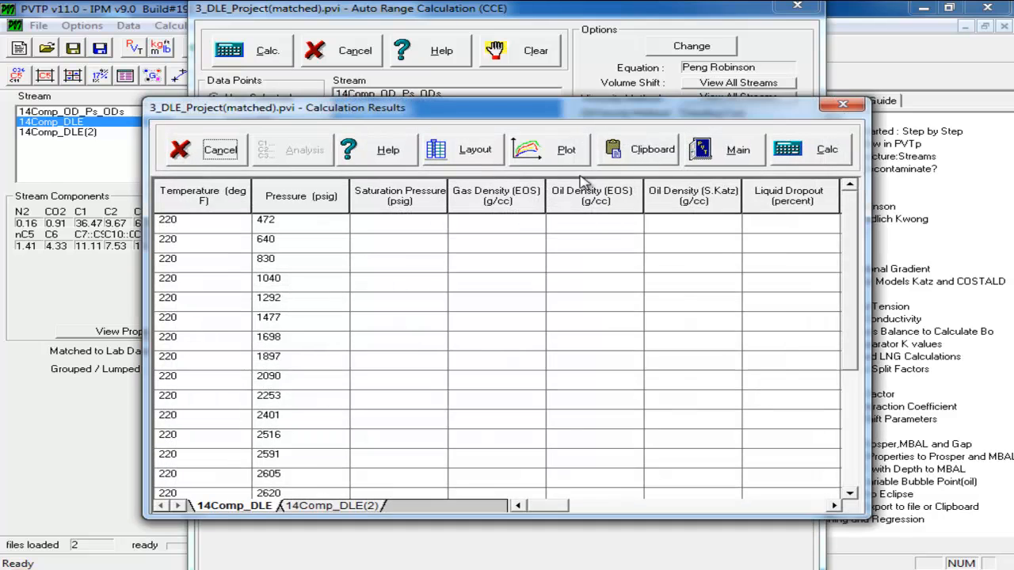
pyautogui.click(821, 156)
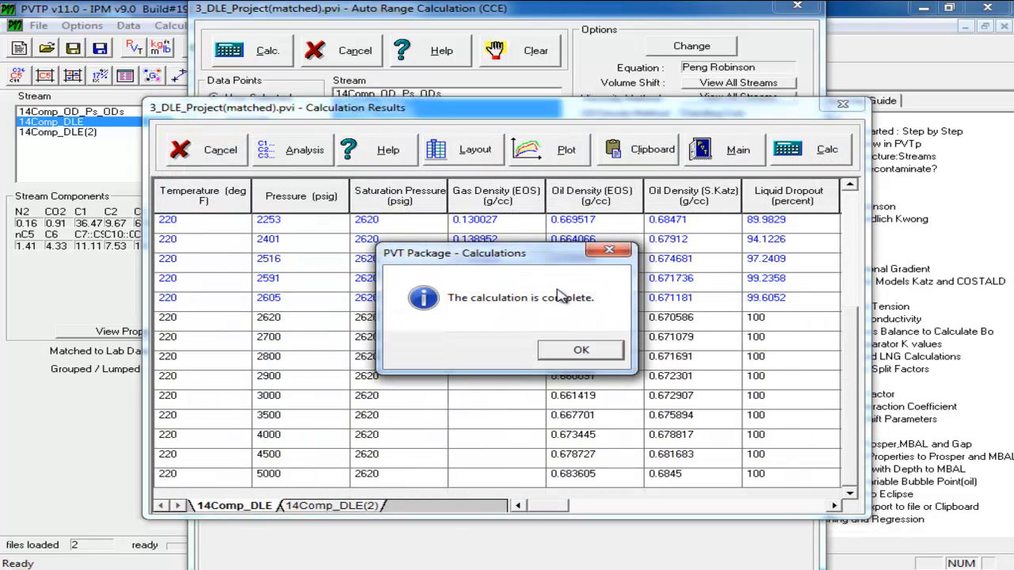
pyautogui.click(582, 353)
pyautogui.click(561, 162)
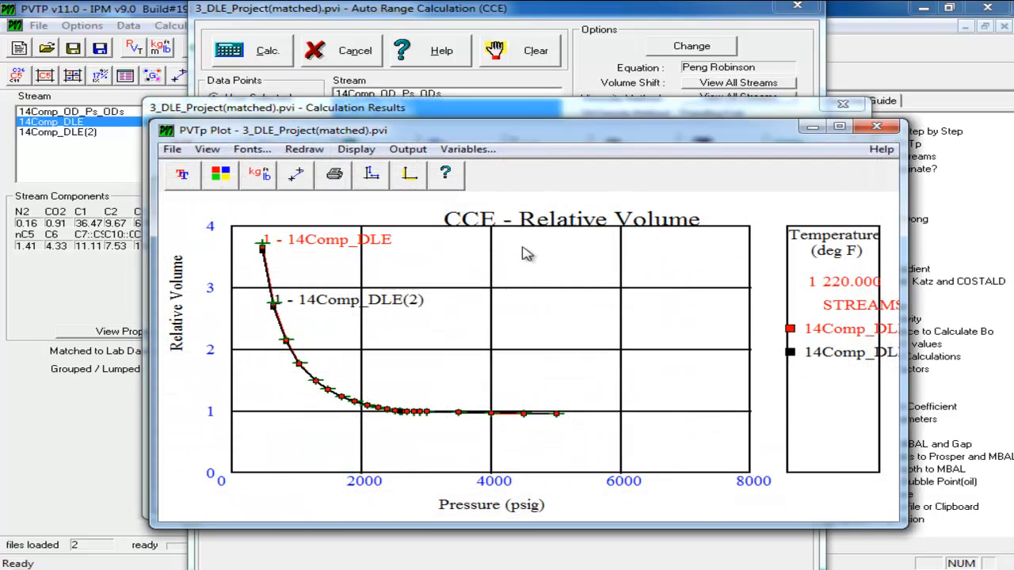
# Check which variables are available for the expansion plot without changing them, and close the plot and its results.
pyautogui.click(468, 149)
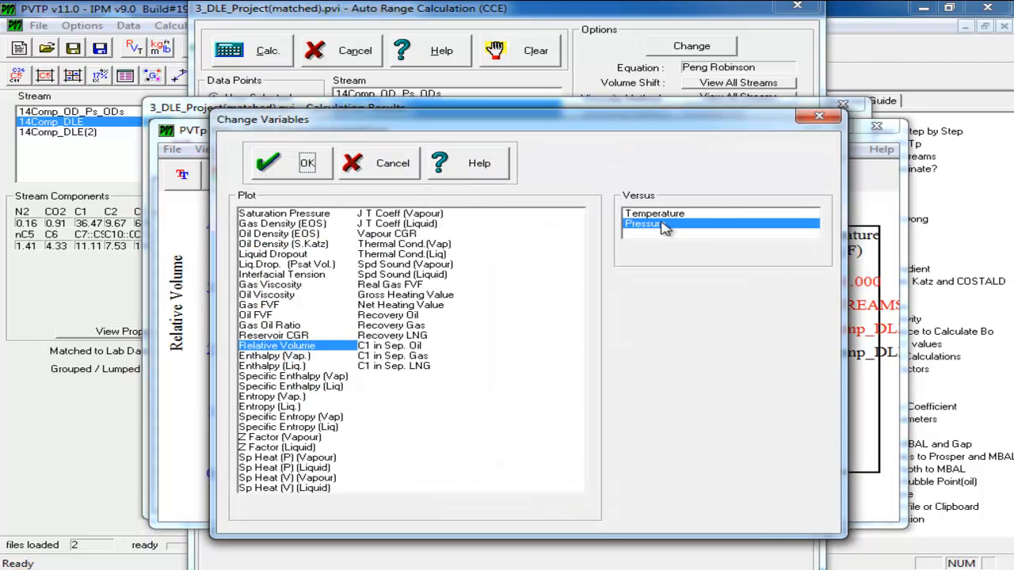
pyautogui.click(819, 117)
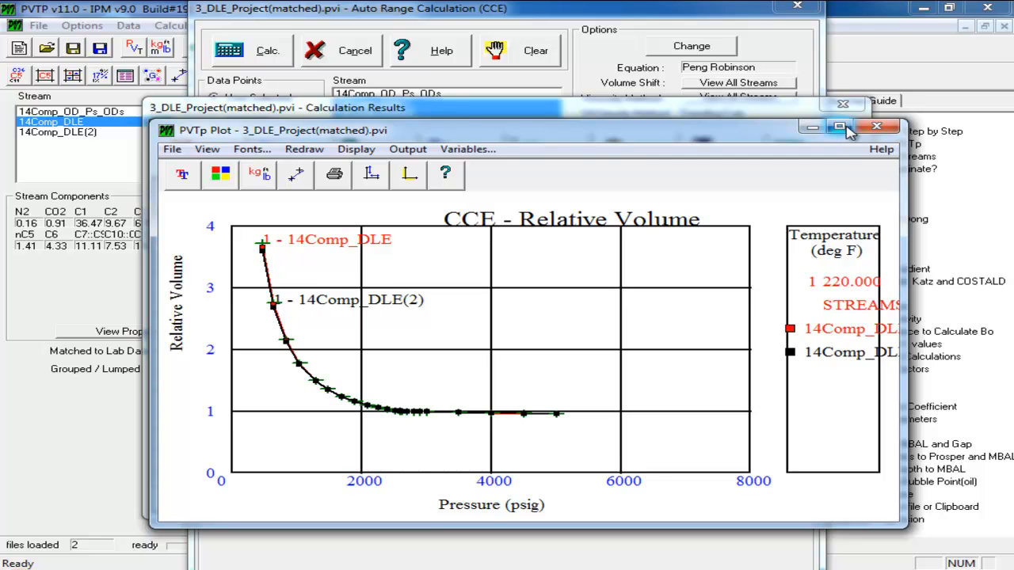
pyautogui.click(877, 127)
pyautogui.click(843, 104)
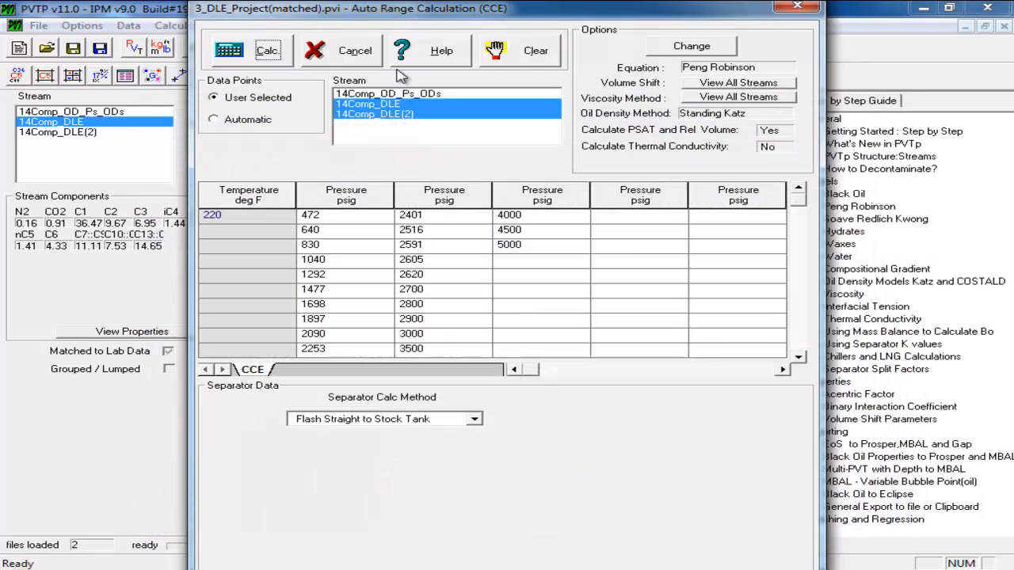
# Select only 14Comp_OD_Ps_ODs and run its constant composition expansion calculation.
pyautogui.click(381, 113)
pyautogui.click(384, 104)
pyautogui.click(386, 115)
pyautogui.click(386, 93)
pyautogui.click(386, 104)
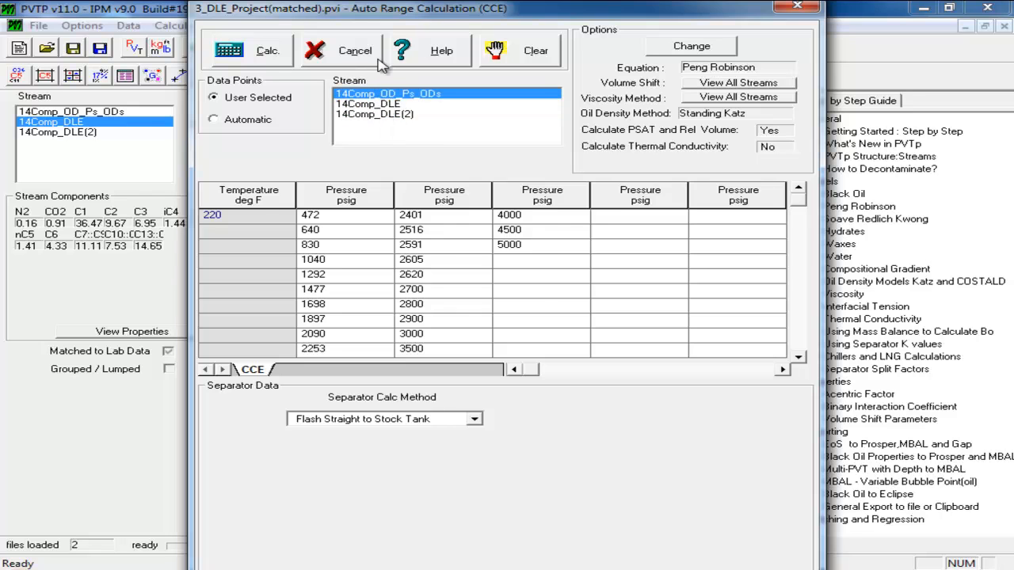
pyautogui.click(262, 54)
pyautogui.click(542, 154)
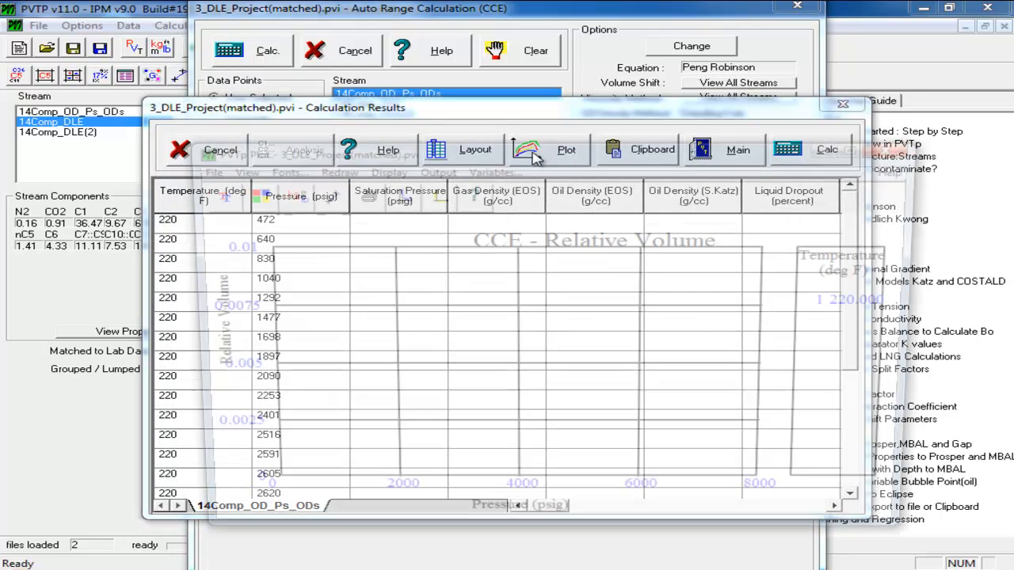
pyautogui.click(898, 149)
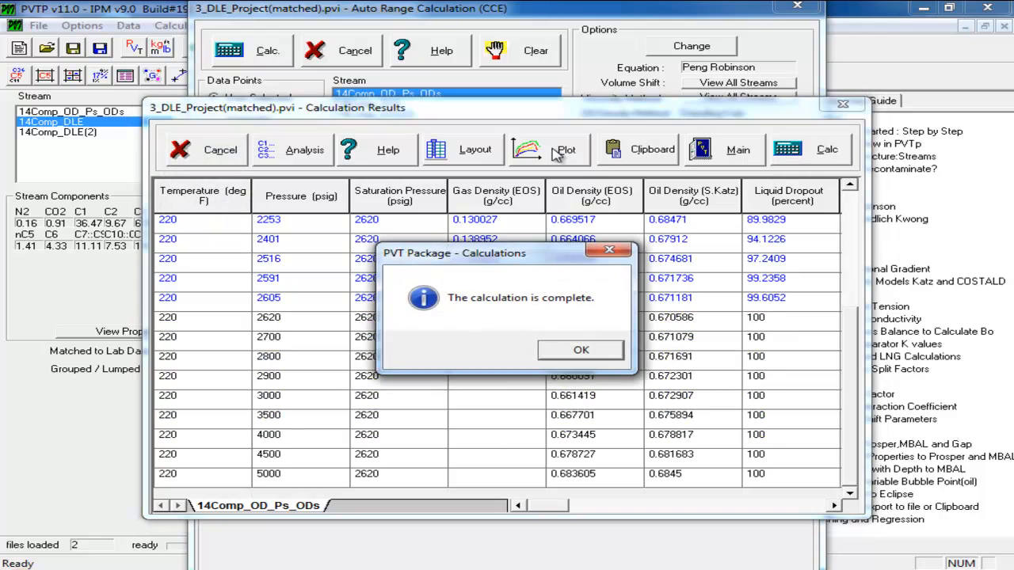
pyautogui.click(582, 350)
# Plot the relative volume of 14Comp_OD_Ps_ODs full screen against the match data, and close the plot, results and calculation.
pyautogui.click(519, 165)
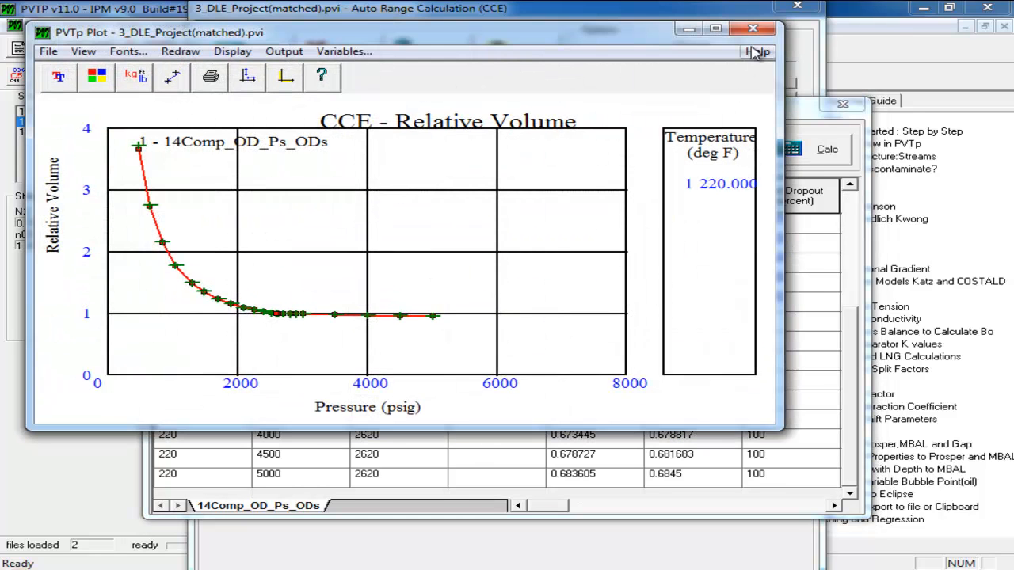
pyautogui.doubleClick(703, 29)
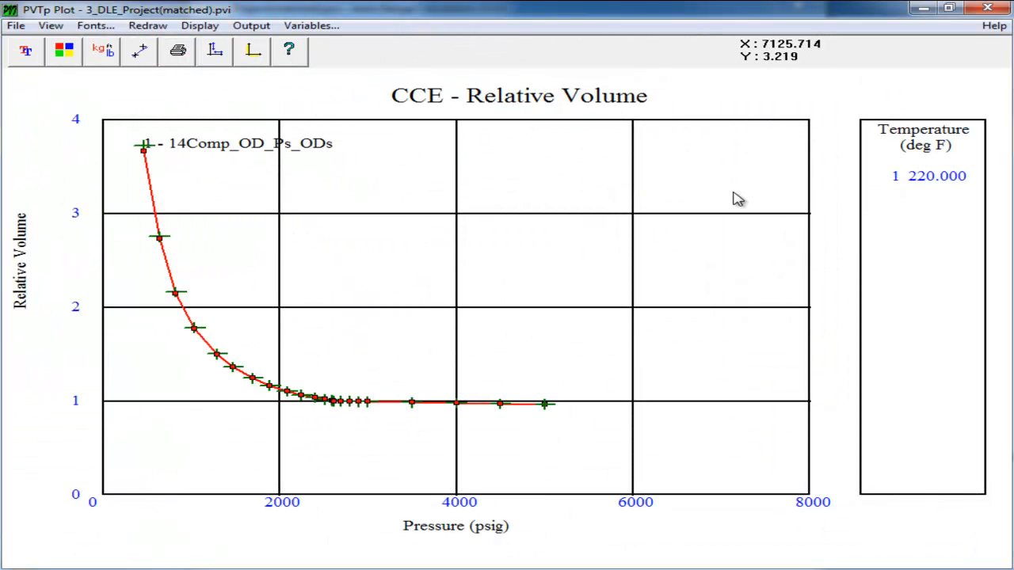
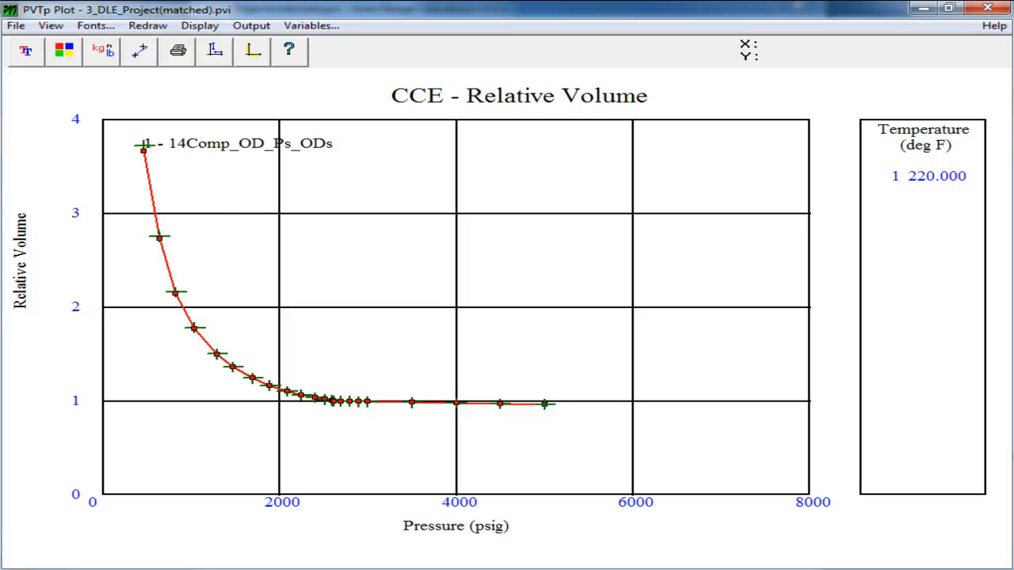
pyautogui.click(988, 8)
pyautogui.click(863, 95)
pyautogui.click(804, 8)
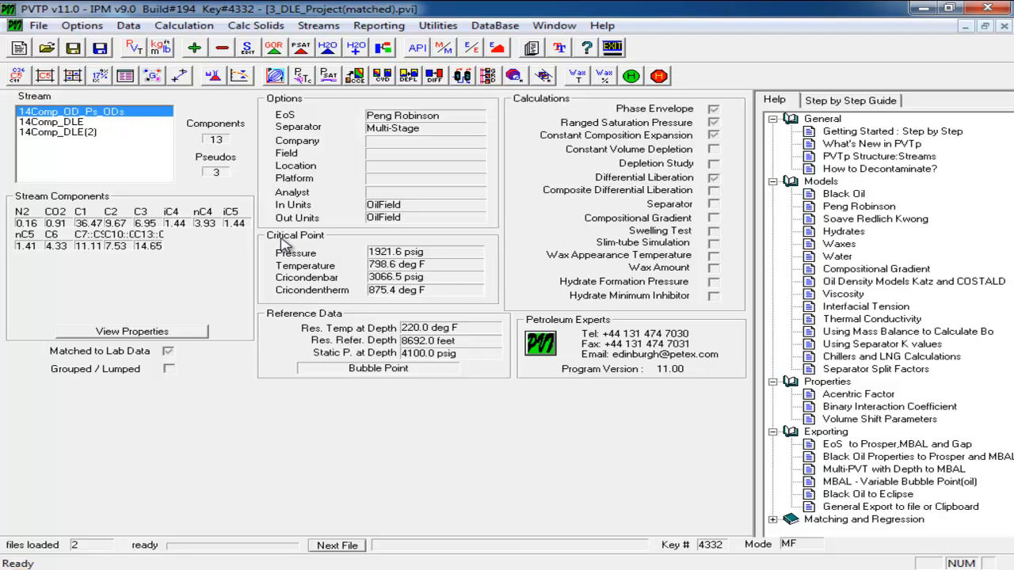
# Review the constant composition expansion and differential match data of 14Comp_OD_Ps_ODs, leaving the match data without saving.
pyautogui.click(215, 76)
pyautogui.click(298, 444)
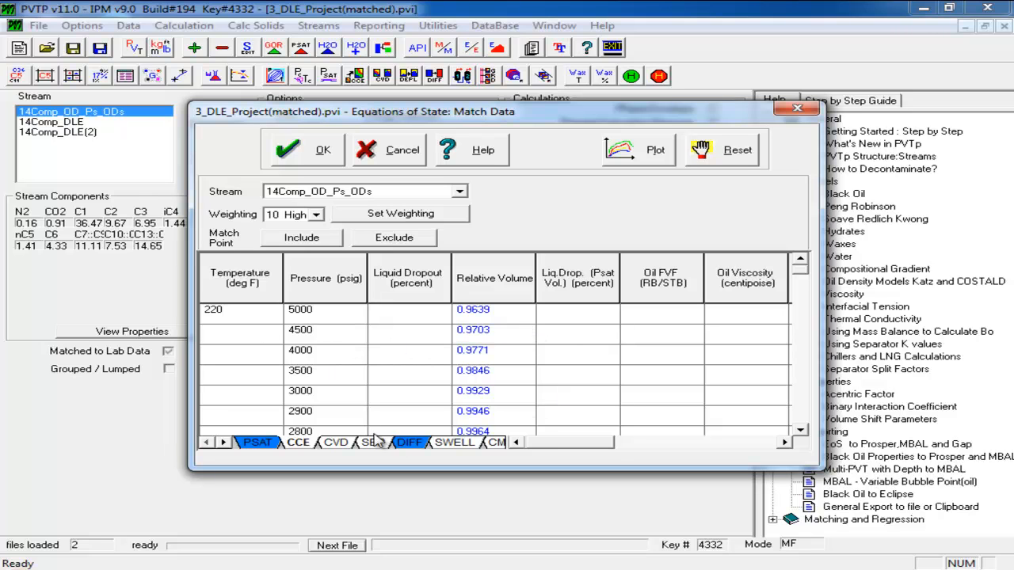
pyautogui.click(409, 442)
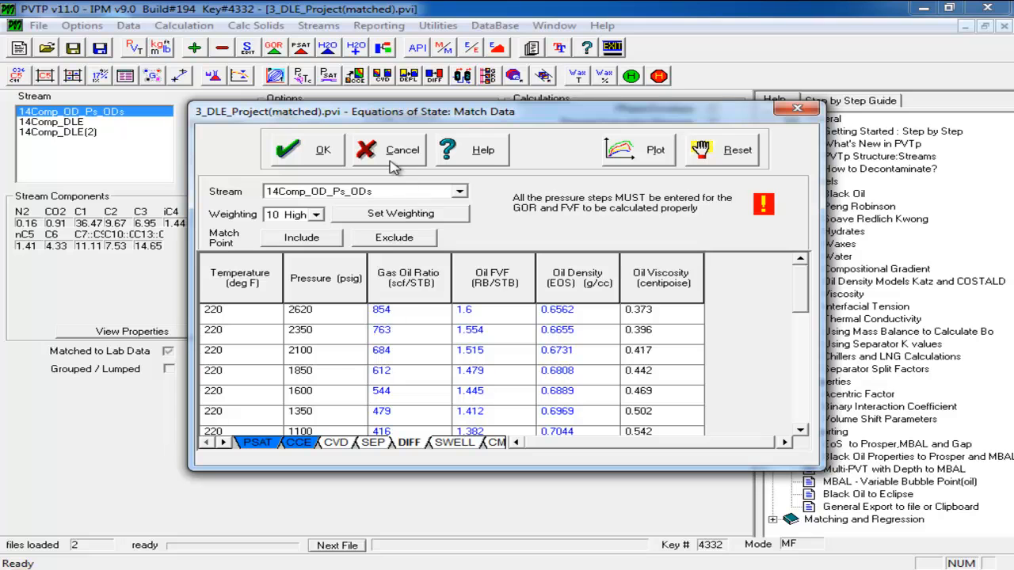
pyautogui.click(400, 318)
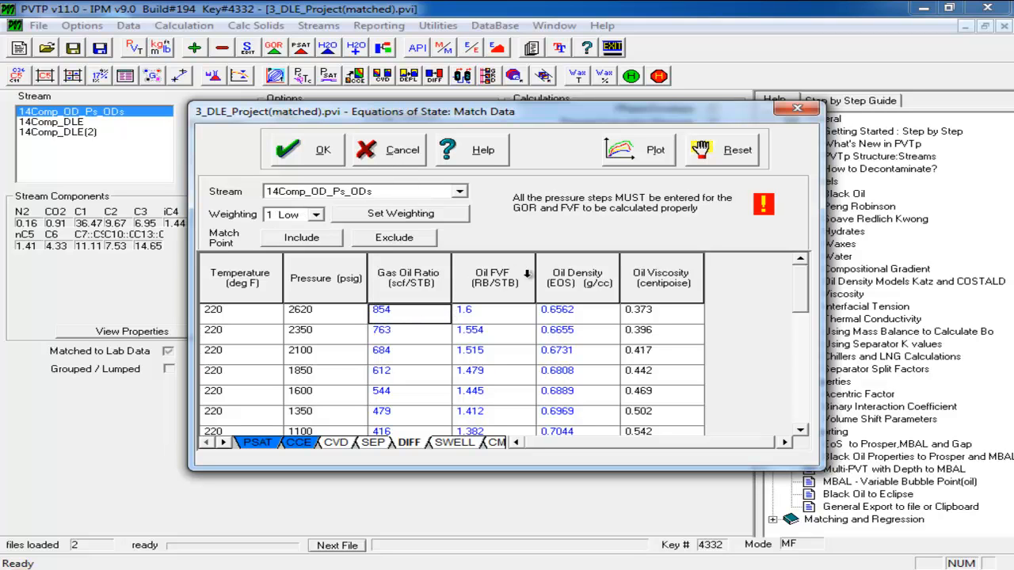
pyautogui.click(392, 152)
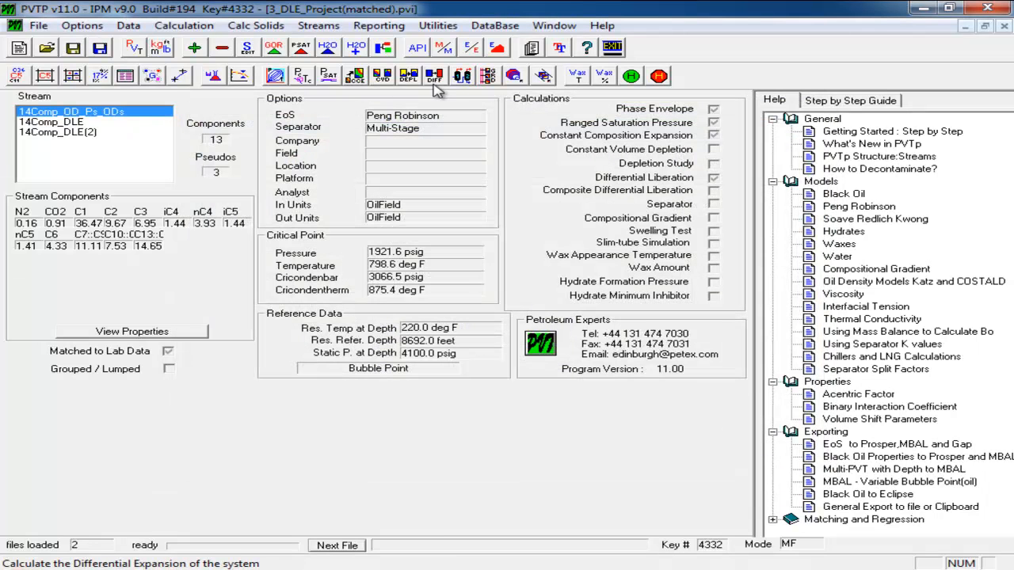
# Calculate the differential expansion of 14Comp_OD_Ps_ODs at 220 deg F over the listed pressures.
pyautogui.click(441, 80)
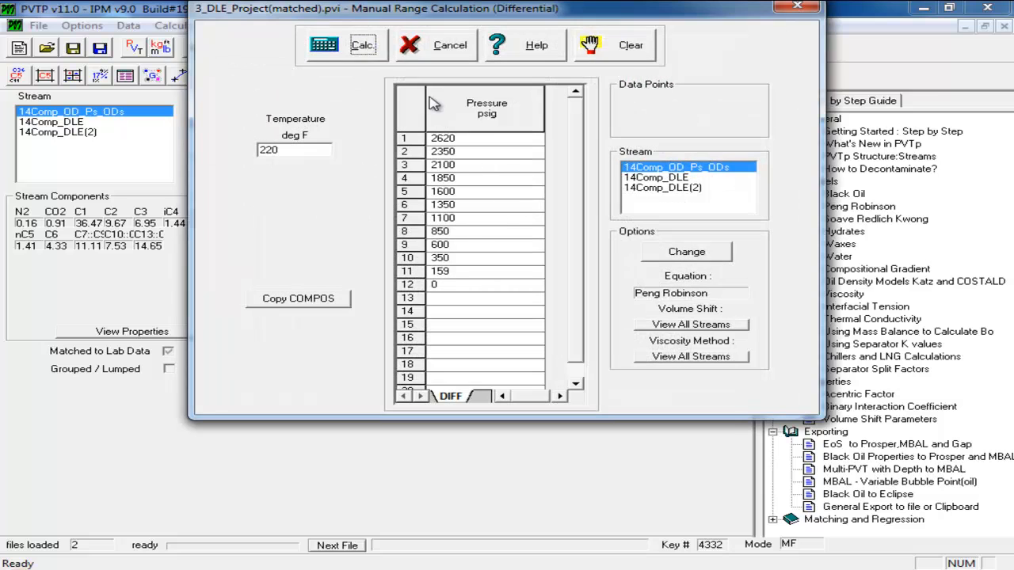
pyautogui.click(358, 47)
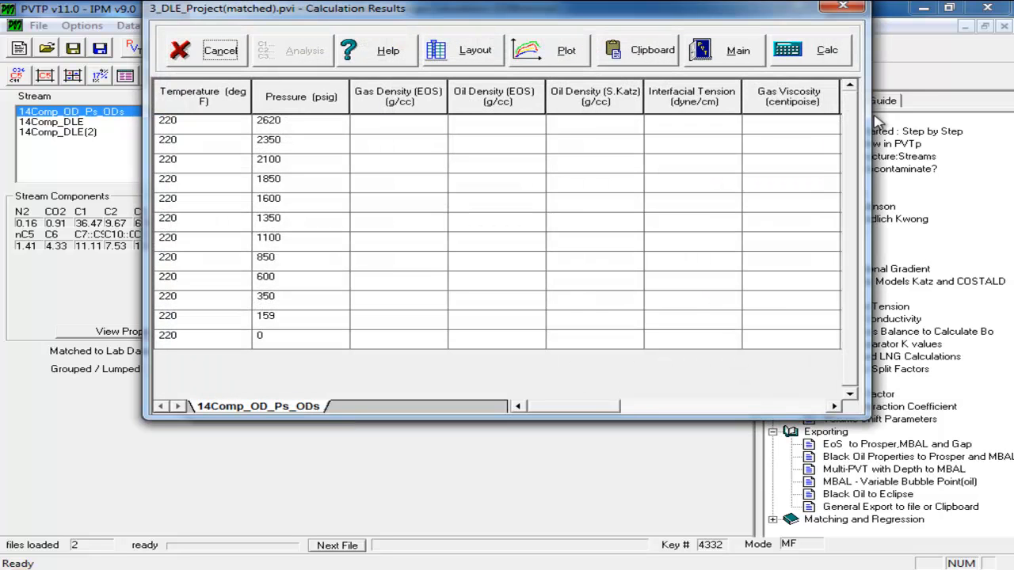
pyautogui.click(818, 60)
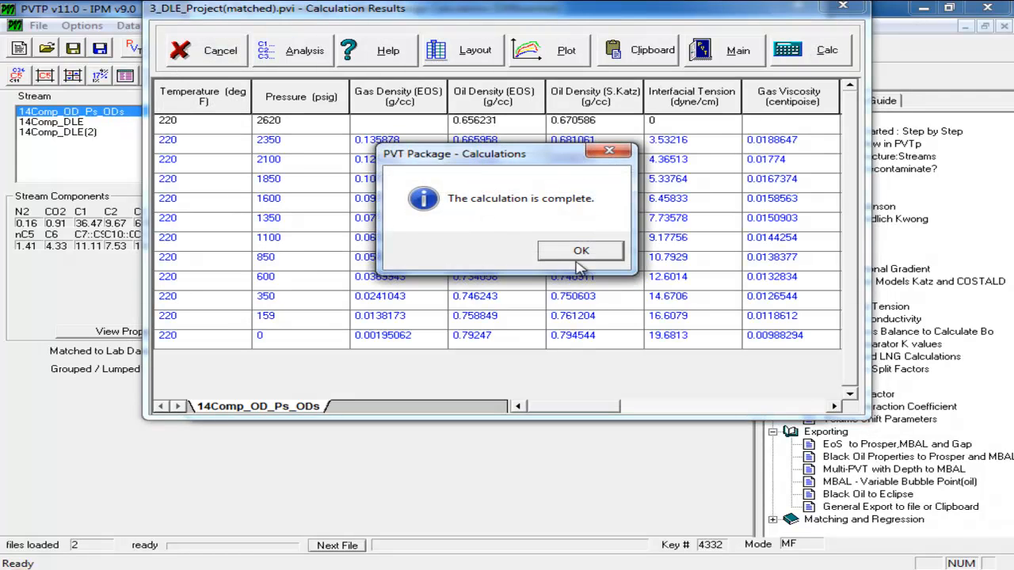
pyautogui.click(576, 249)
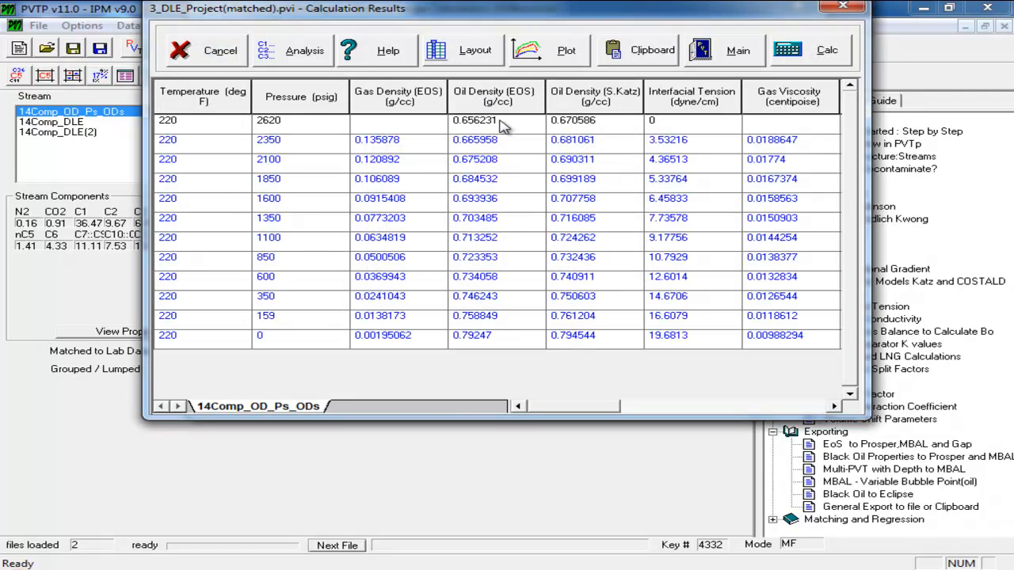
# Plot the differential gas oil ratio of 14Comp_OD_Ps_ODs against pressure, and close the plot, results and calculation.
pyautogui.click(545, 45)
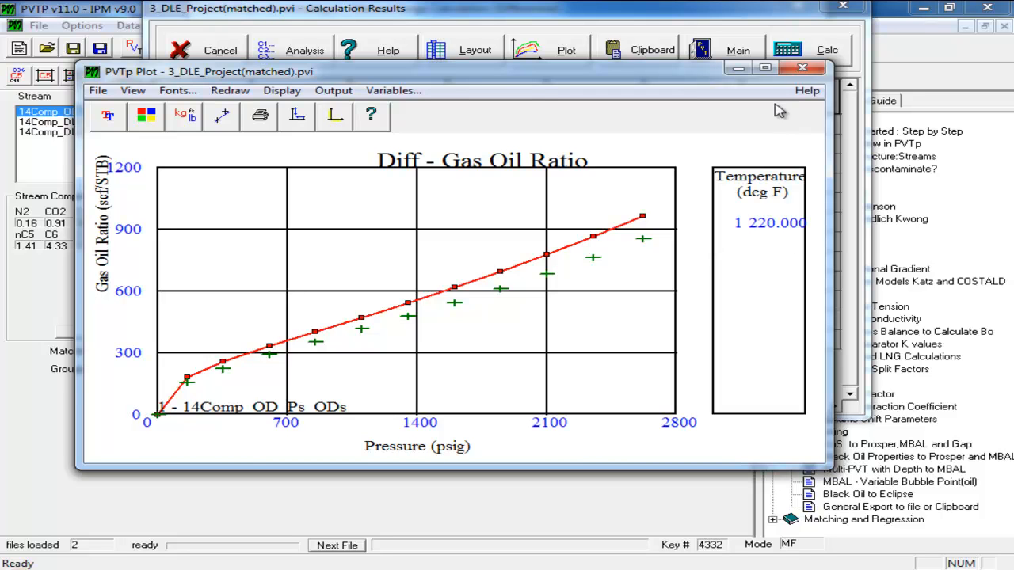
pyautogui.click(803, 67)
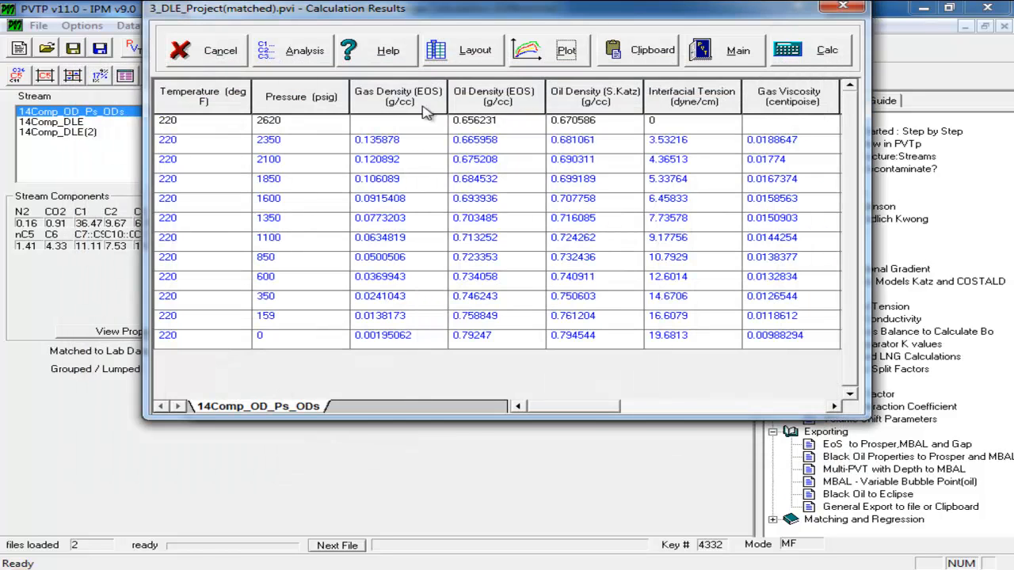
pyautogui.click(844, 8)
pyautogui.click(444, 45)
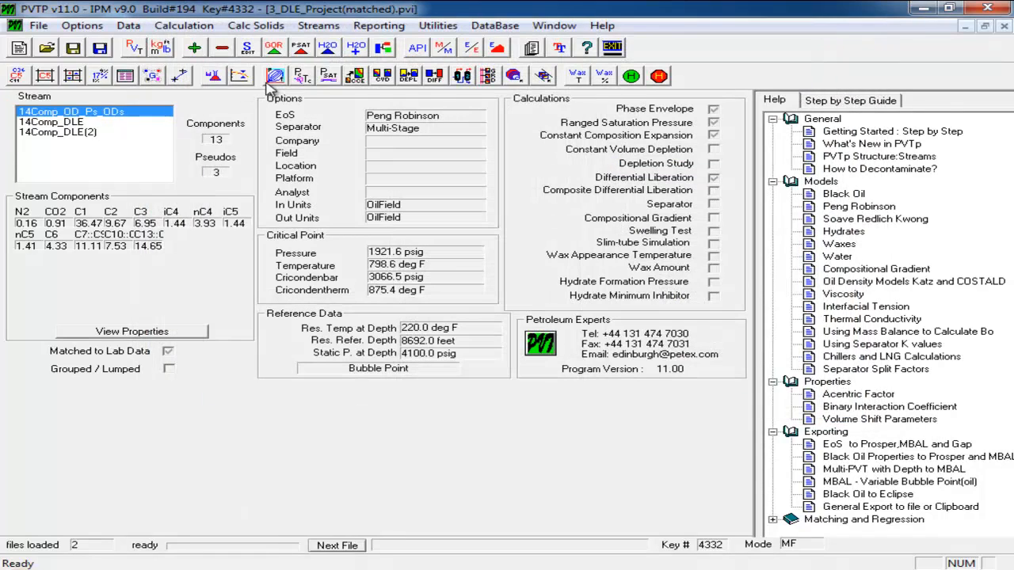
# Recheck the differential gas oil ratio, oil FVF and density match data of 14Comp_OD_Ps_ODs, and leave without saving.
pyautogui.click(212, 75)
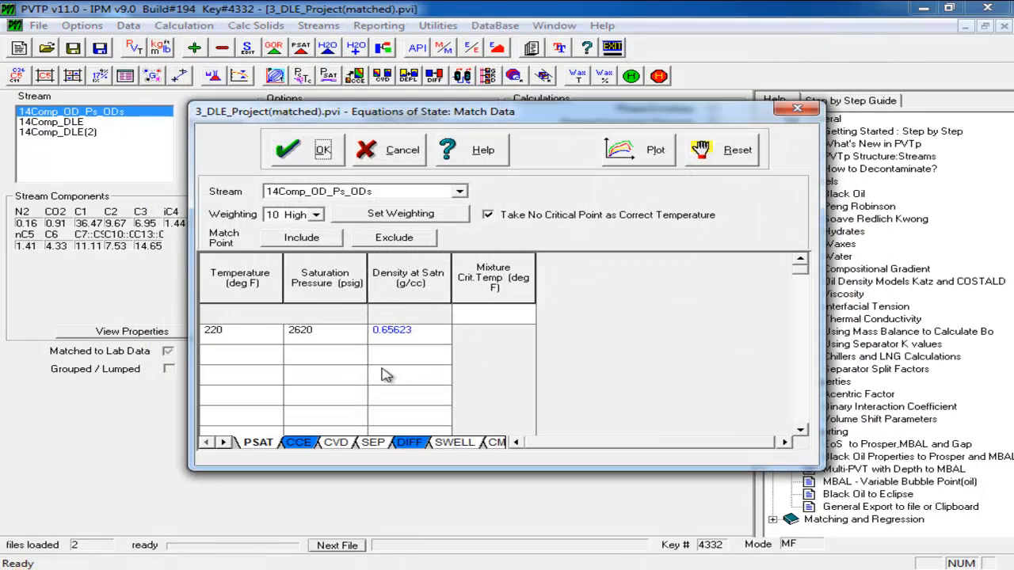
pyautogui.click(409, 442)
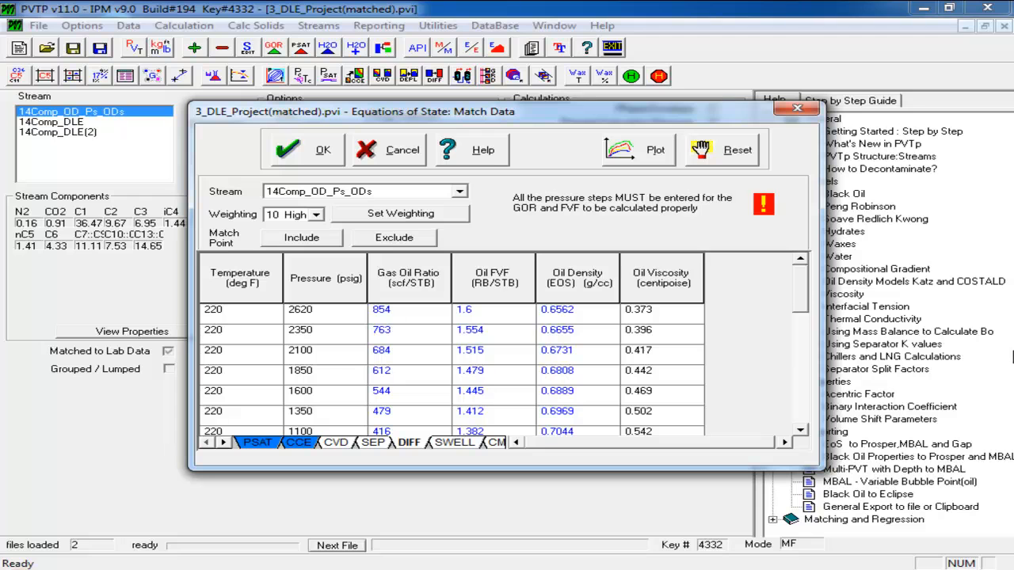
pyautogui.click(394, 143)
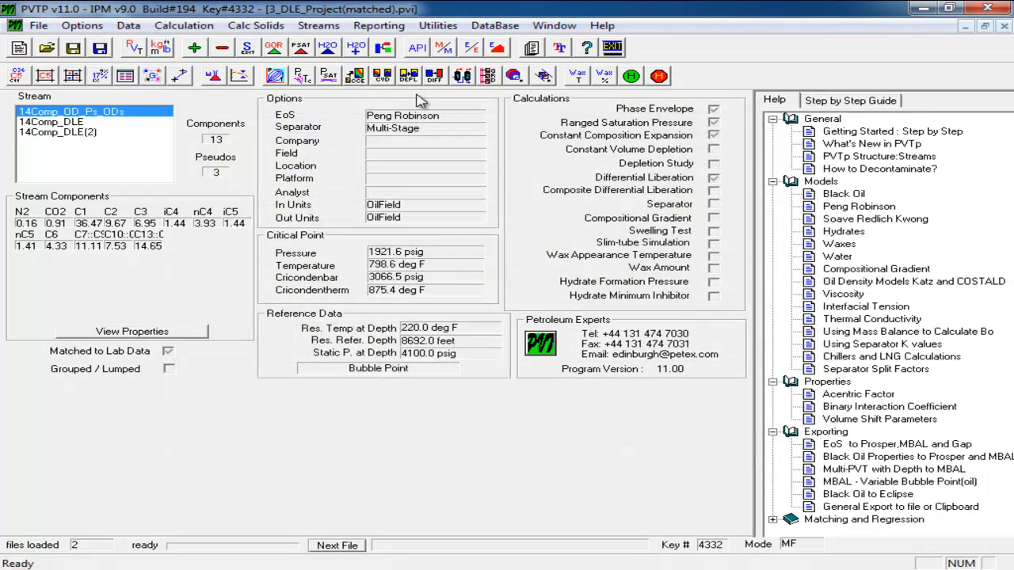
# Rerun the differential calculation for 14Comp_OD_Ps_ODs and plot its gas oil ratio again, closing the plot to return to the results.
pyautogui.click(434, 76)
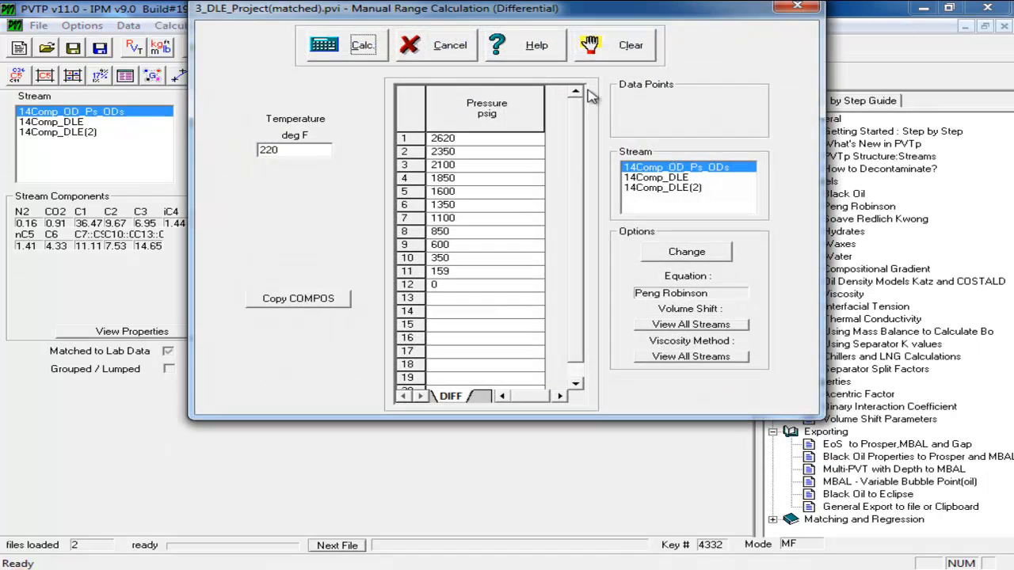
pyautogui.click(349, 47)
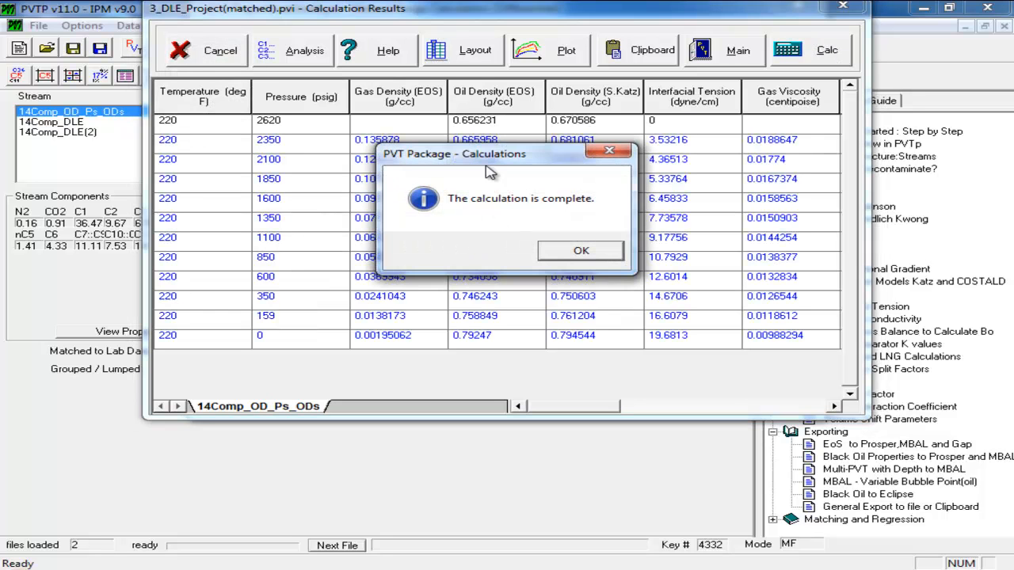
pyautogui.click(563, 252)
pyautogui.click(567, 57)
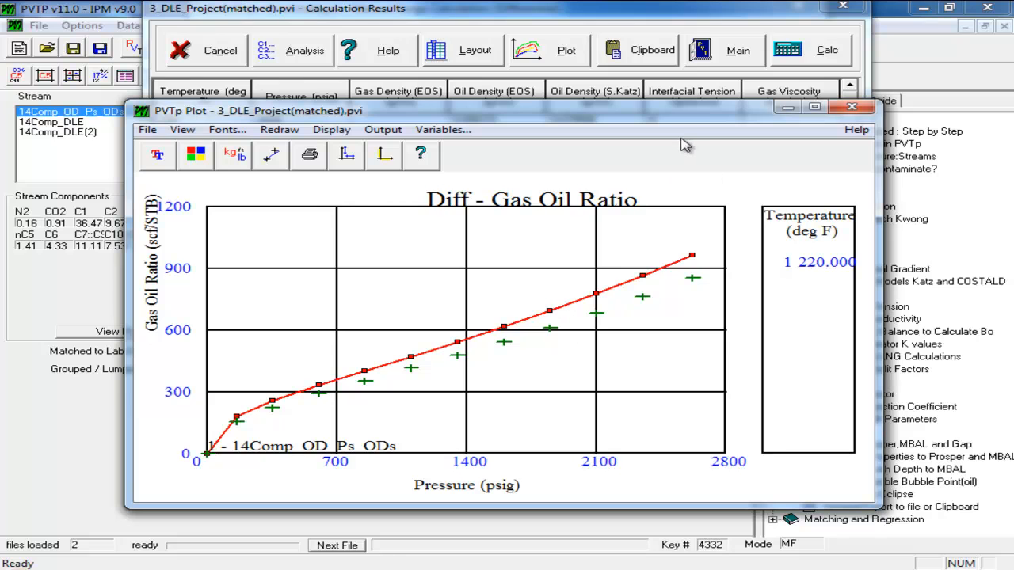
pyautogui.click(853, 108)
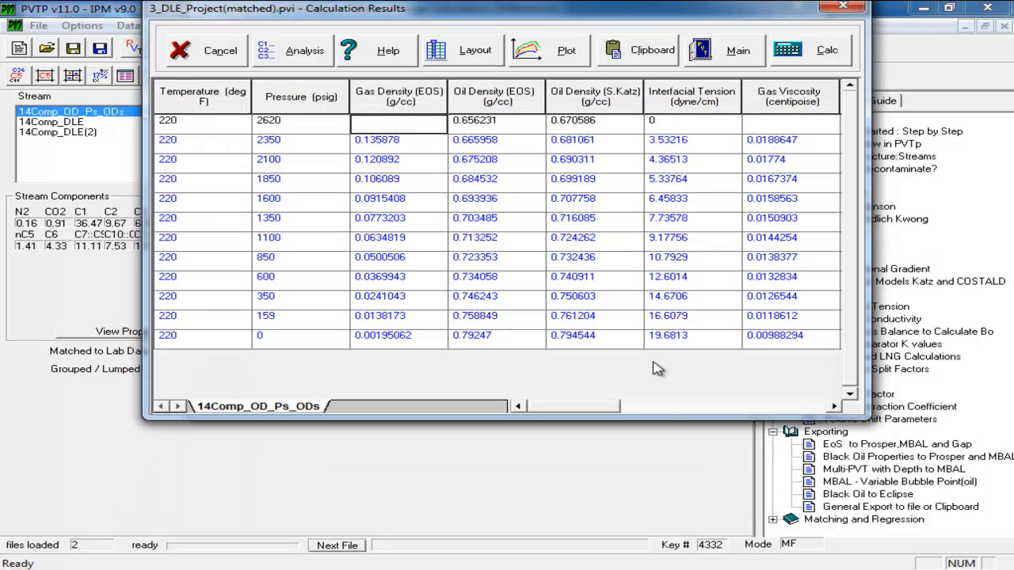
# Copy the calculated gas oil ratio column of 14Comp_OD_Ps_ODs and open the workbook PVT Data (Good Oil Company)_DLE.xlsx in Excel.
pyautogui.doubleClick(834, 406)
pyautogui.click(835, 407)
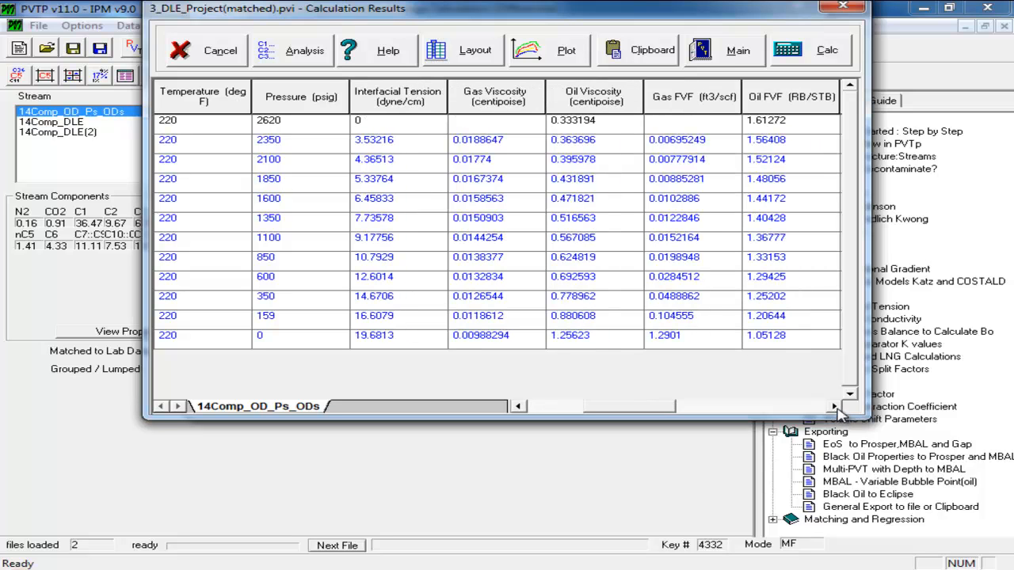
pyautogui.click(834, 406)
pyautogui.moveTo(765, 121); pyautogui.dragTo(787, 357)
pyautogui.hotkey('ctrl', 'c')
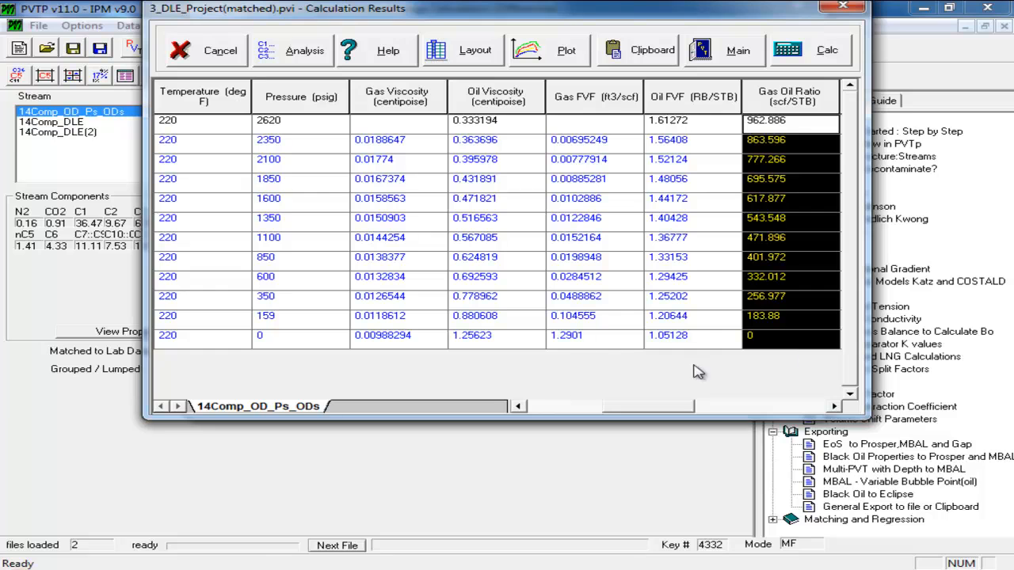
pyautogui.click(119, 569)
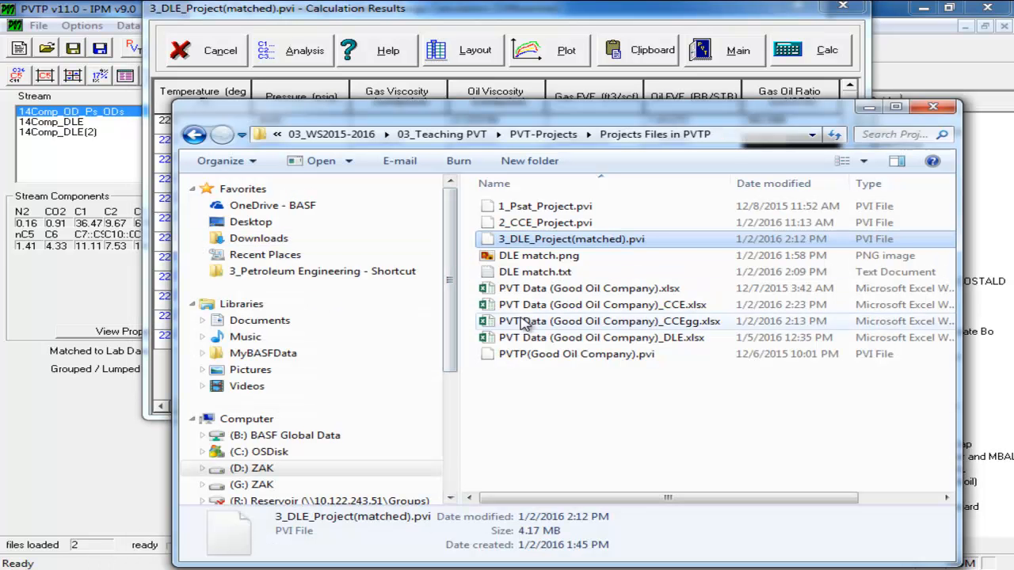
pyautogui.doubleClick(537, 339)
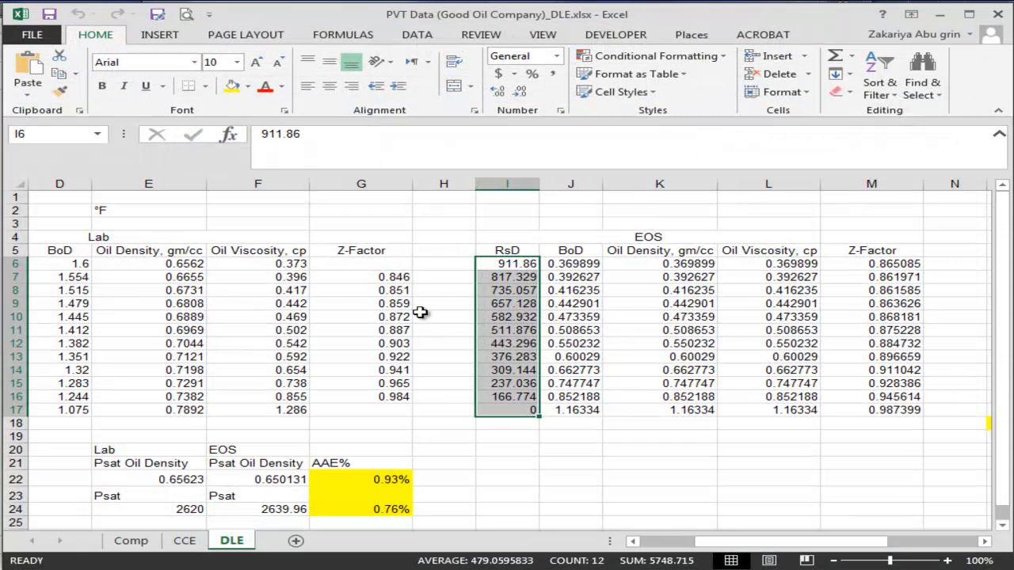
# Paste the gas oil ratios into the EOS RsD column of the DLE sheet from I6, and check the average error in O18.
pyautogui.moveTo(759, 536); pyautogui.dragTo(634, 552)
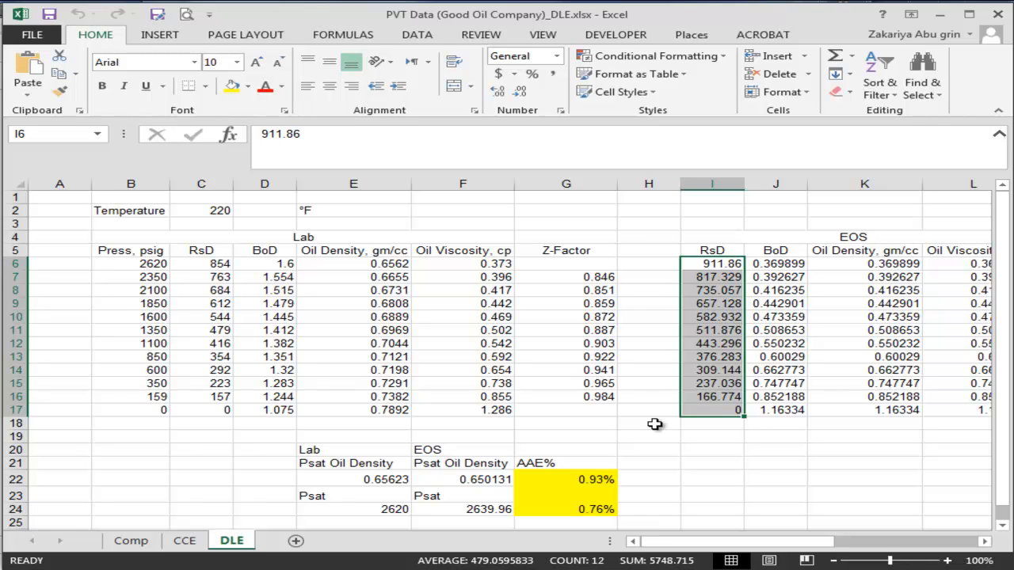
pyautogui.click(713, 265)
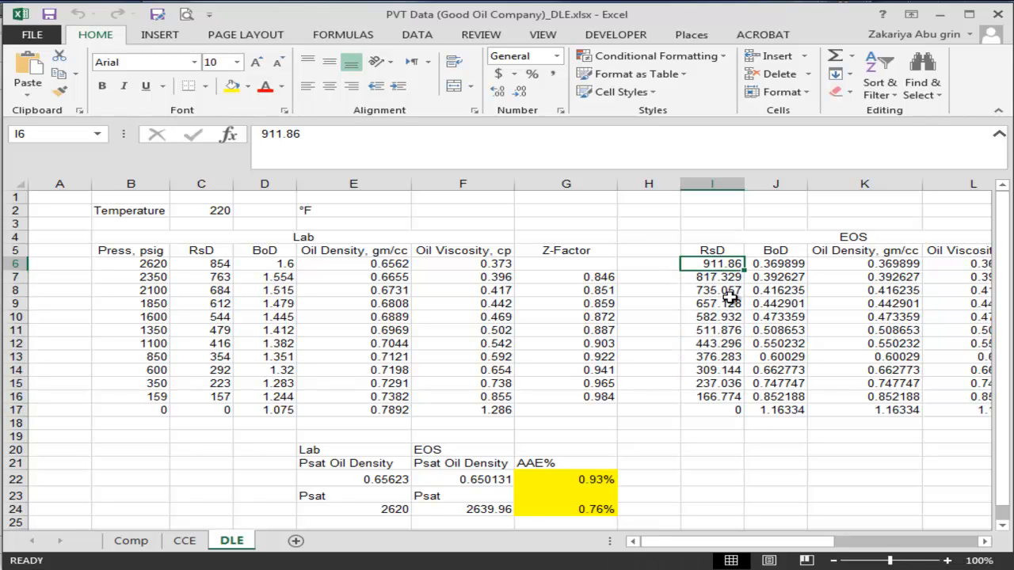
pyautogui.hotkey('ctrl', 'v')
pyautogui.moveTo(828, 546); pyautogui.dragTo(979, 547)
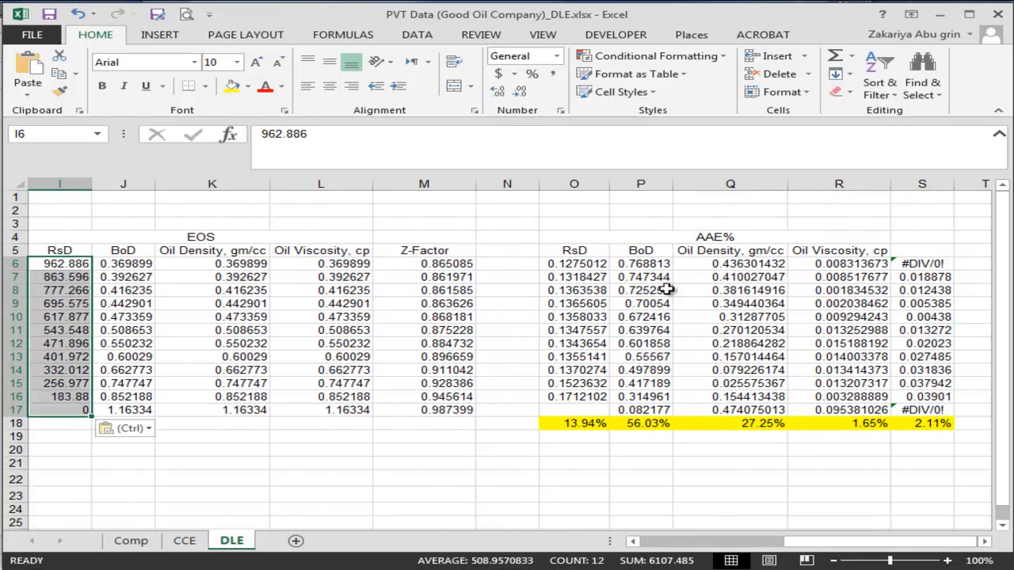
pyautogui.click(579, 428)
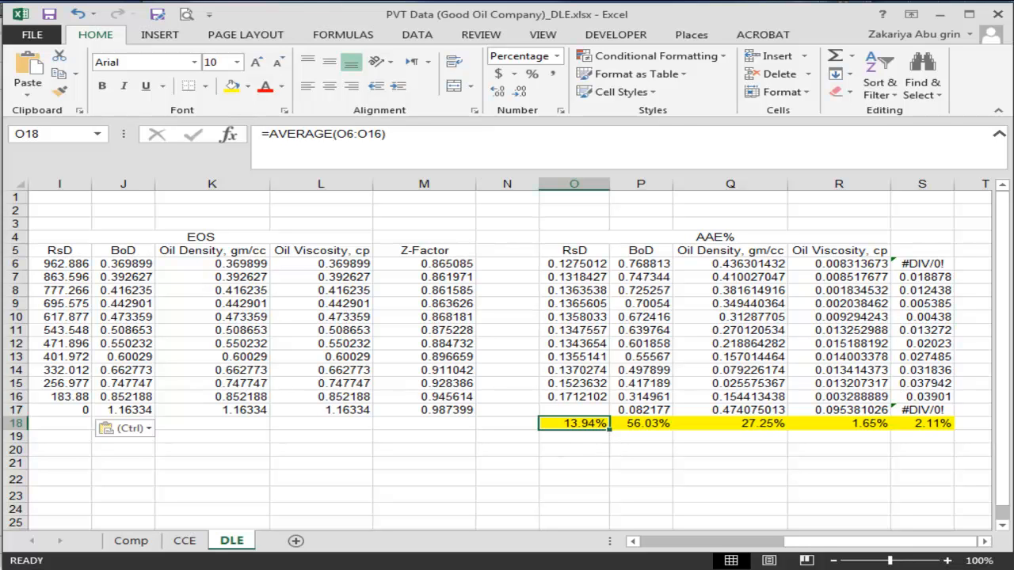
# Copy the calculated oil FVF column from PVTP and paste it into the EOS BoD column of the DLE sheet from J6.
pyautogui.hotkey('alt', 'Tab')
pyautogui.moveTo(682, 120); pyautogui.dragTo(675, 360)
pyautogui.hotkey('ctrl', 'c')
pyautogui.hotkey('alt', 'Tab')
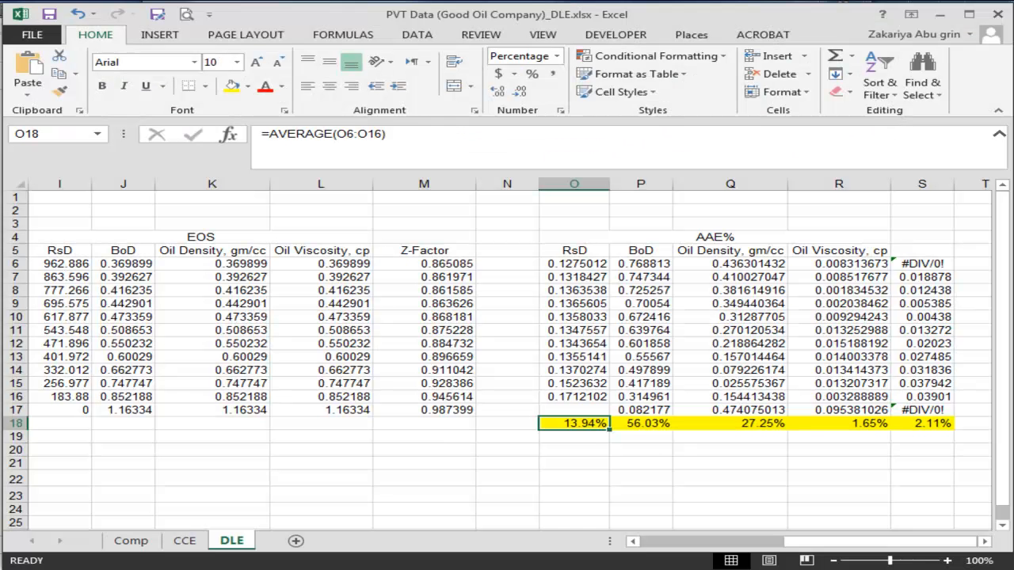
pyautogui.click(127, 263)
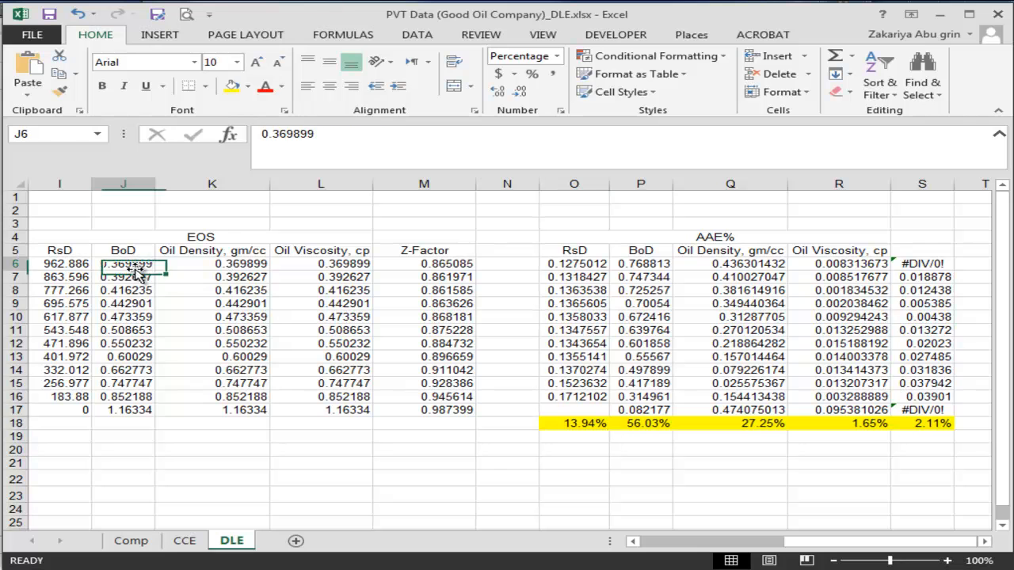
pyautogui.hotkey('ctrl', 'v')
# Copy the calculated oil viscosity column from PVTP into the EOS oil viscosity column of the DLE sheet from L6.
pyautogui.hotkey('alt', 'Tab')
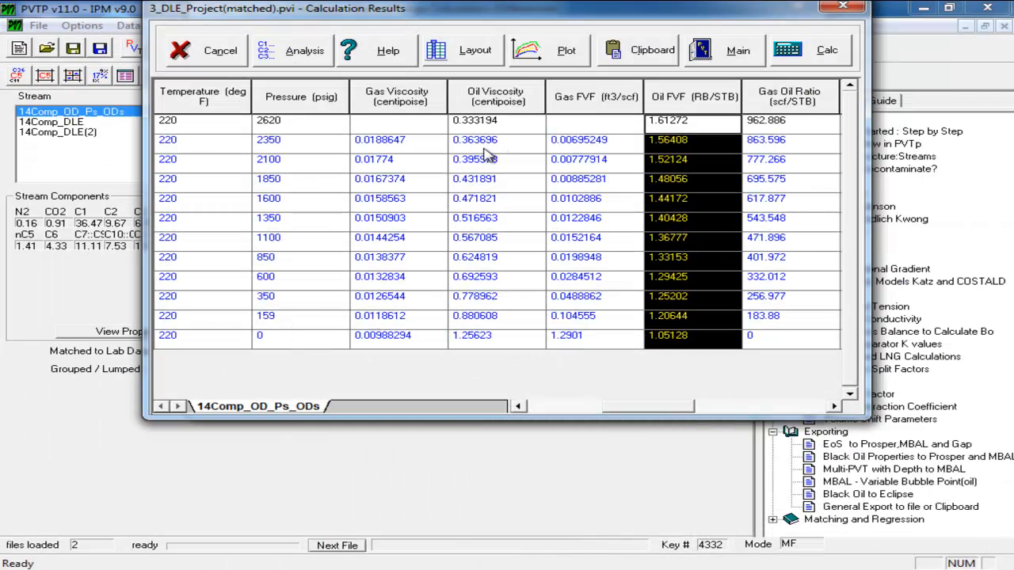
pyautogui.moveTo(481, 125); pyautogui.dragTo(488, 339)
pyautogui.hotkey('ctrl', 'c')
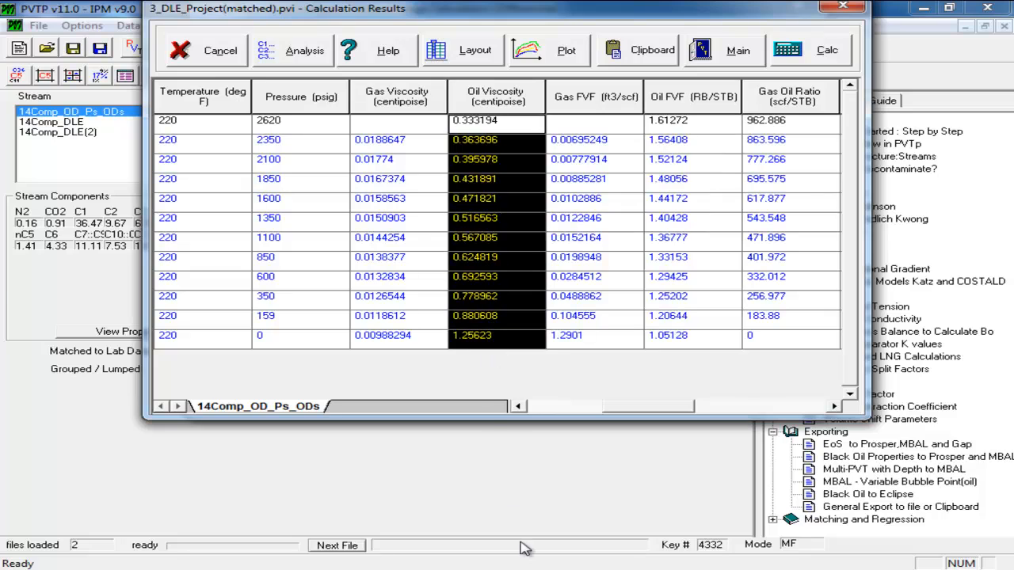
pyautogui.hotkey('alt', 'Tab')
pyautogui.click(312, 266)
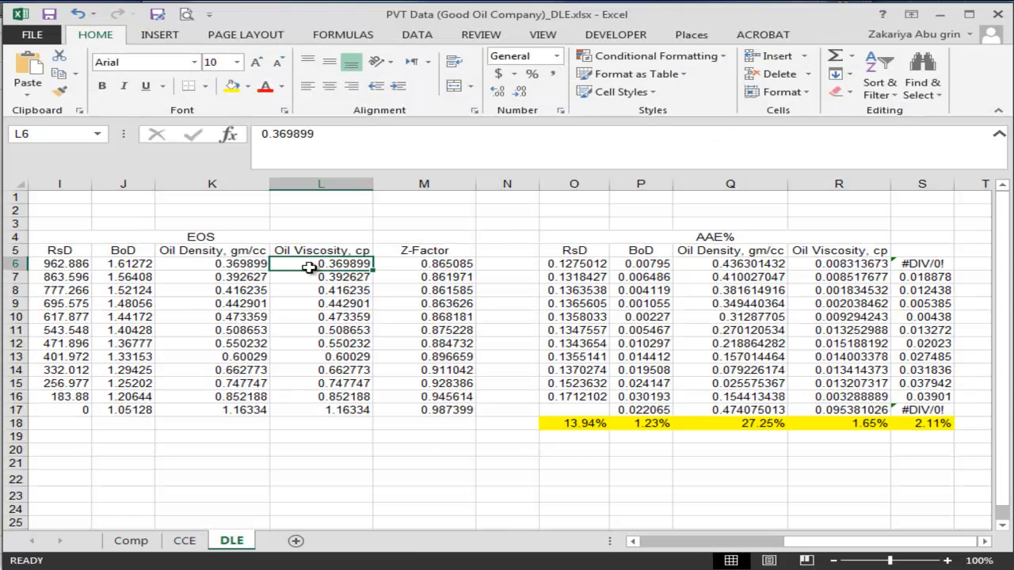
pyautogui.hotkey('ctrl', 'v')
# Copy the calculated Oil Density (EOS) column from PVTP into the EOS oil density column of the DLE sheet from K6.
pyautogui.hotkey('alt', 'Tab')
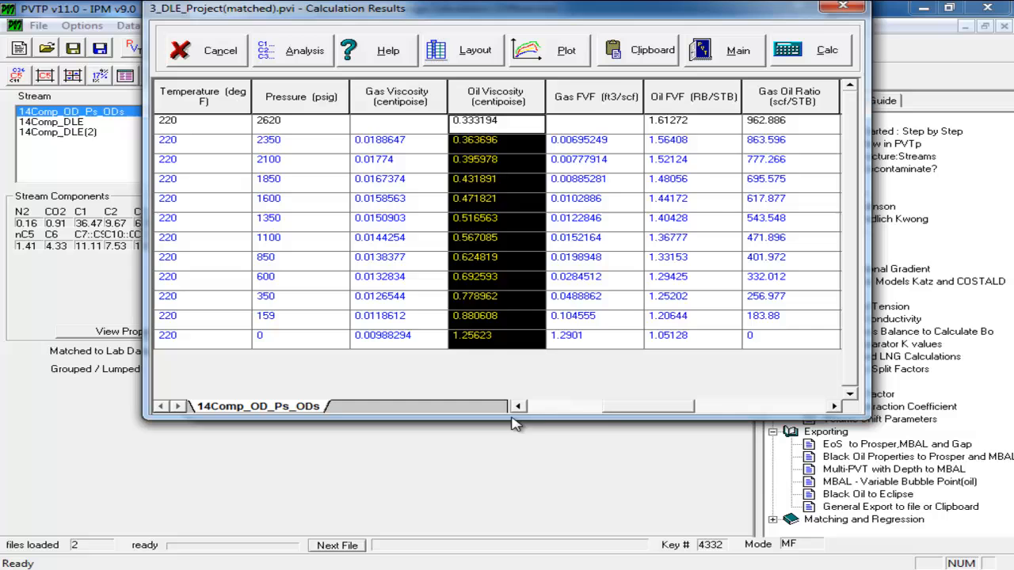
pyautogui.click(599, 407)
pyautogui.click(485, 124)
pyautogui.moveTo(489, 132); pyautogui.dragTo(491, 339)
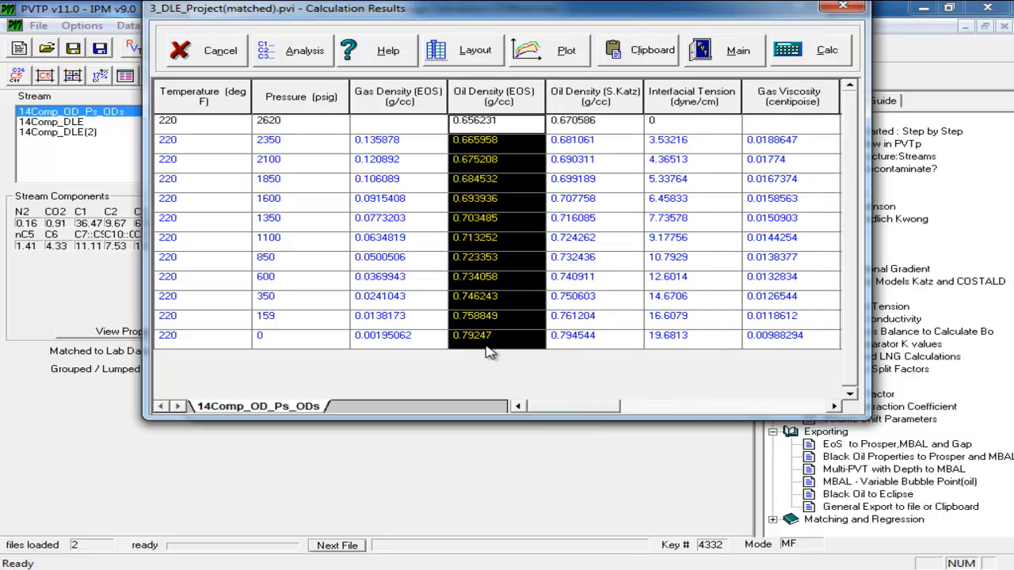
pyautogui.hotkey('alt', 'Tab')
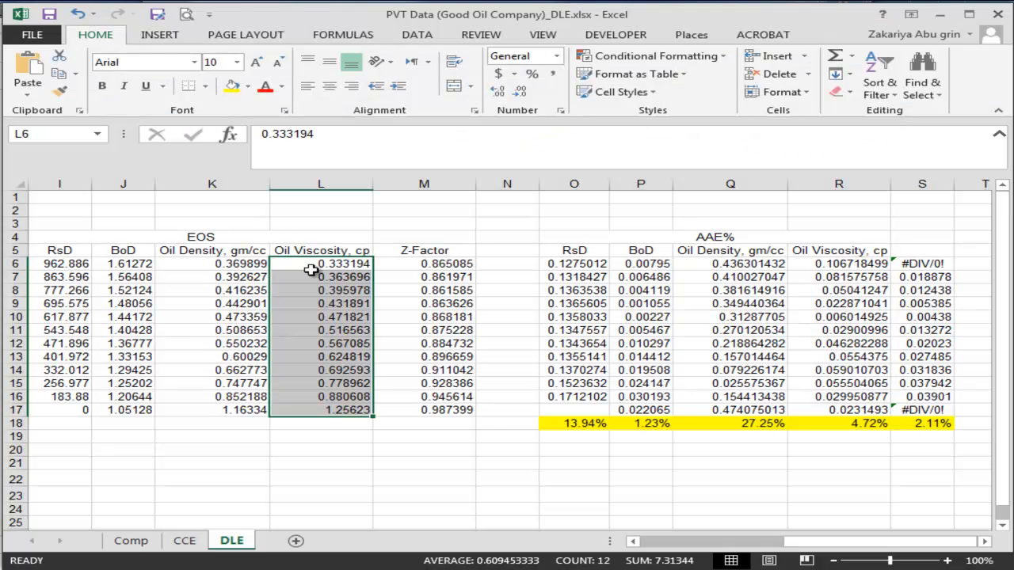
pyautogui.click(248, 264)
pyautogui.write('0.656231 0.665958 0.675208 0.684532 0.693936 0.703485 0.713252 0.723353 0.734058 0.746243 0.758849 0.79247')
# Copy the Z Factor (Vapour) column from PVTP into the EOS Z-Factor column from M6, and recheck the average RsD error in O18.
pyautogui.hotkey('alt', 'Tab')
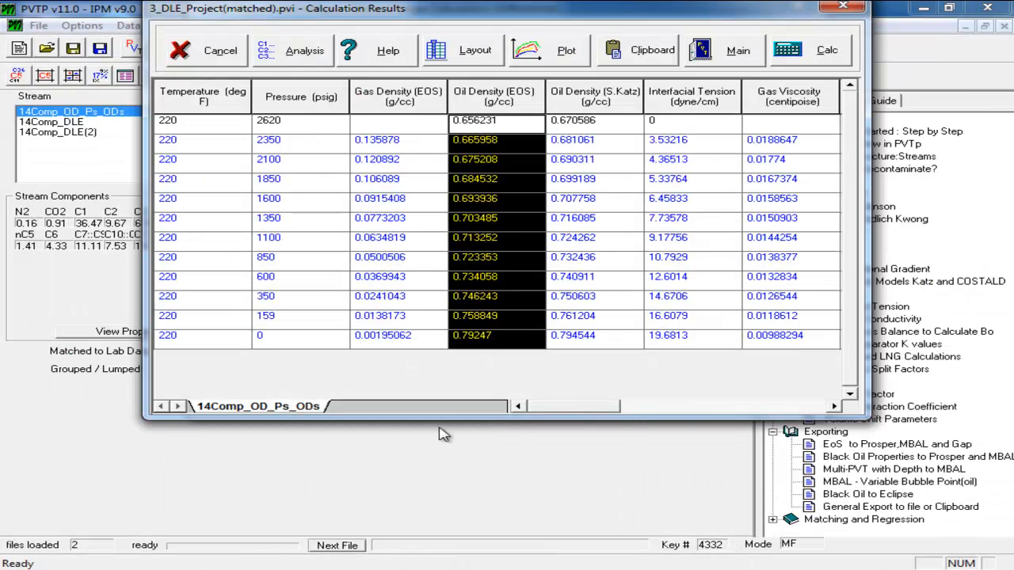
pyautogui.moveTo(535, 407); pyautogui.dragTo(784, 384)
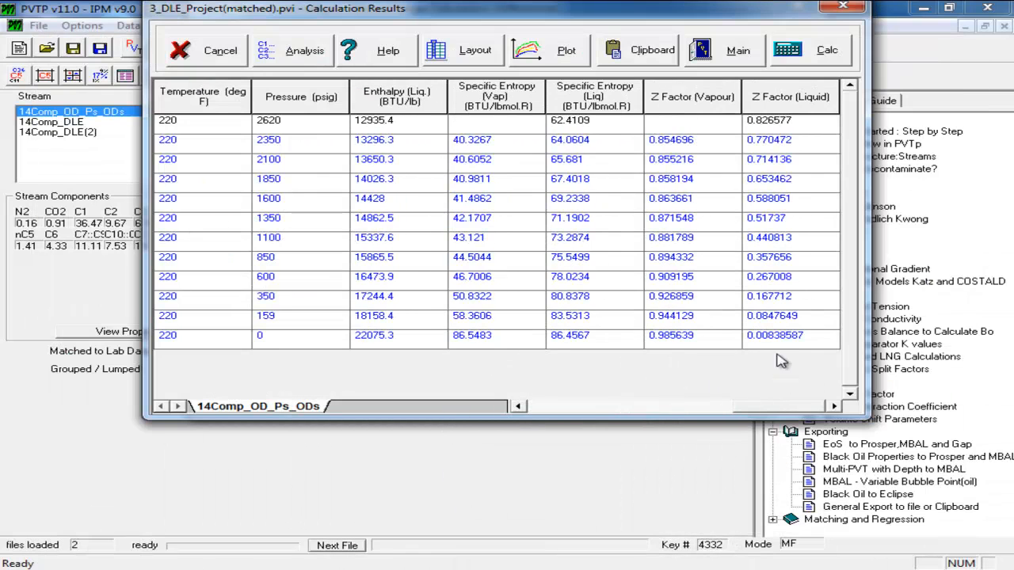
pyautogui.moveTo(693, 121); pyautogui.dragTo(707, 362)
pyautogui.hotkey('ctrl', 'c')
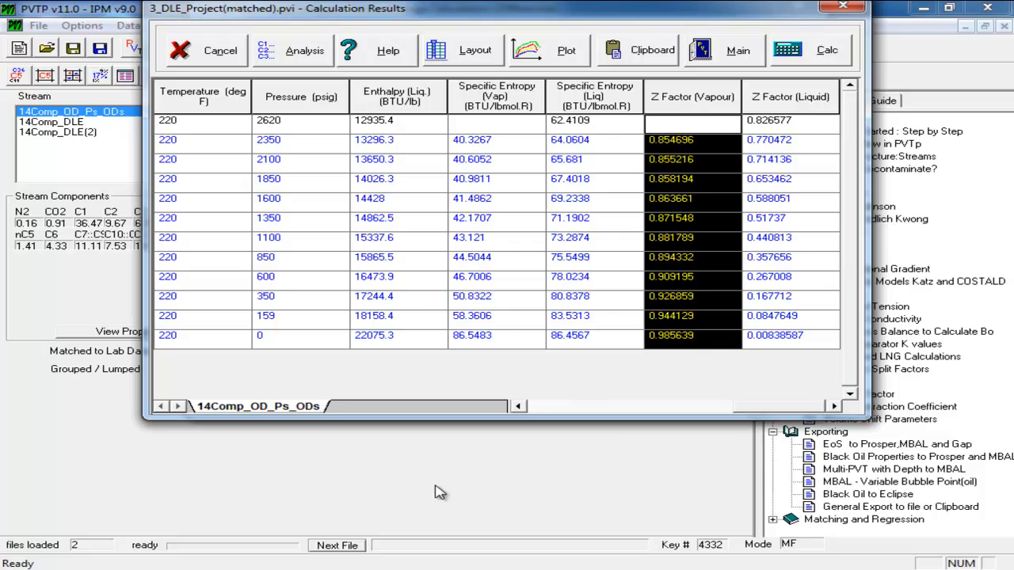
pyautogui.hotkey('alt', 'Tab')
pyautogui.click(418, 263)
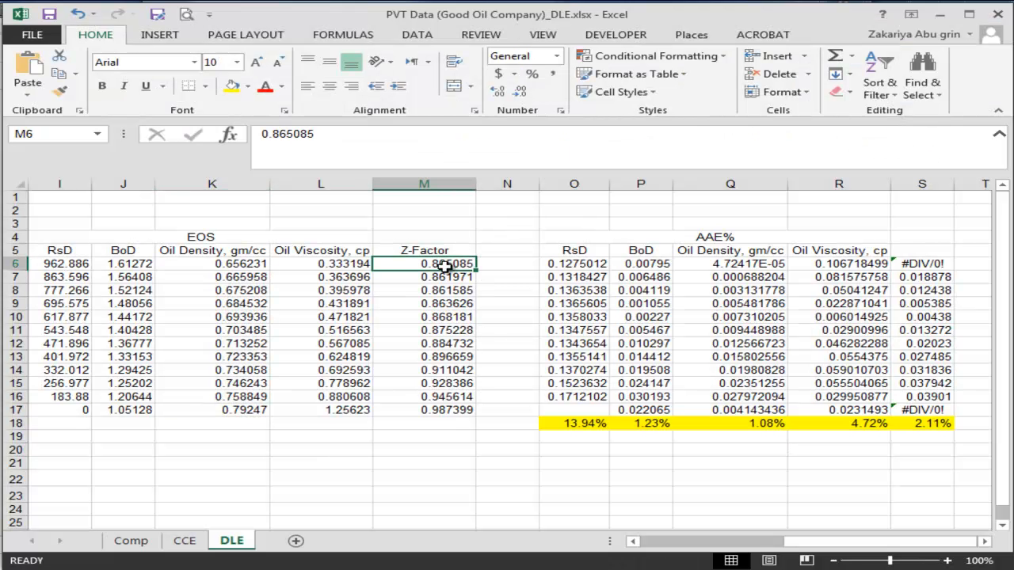
pyautogui.hotkey('ctrl', 'v')
pyautogui.click(454, 484)
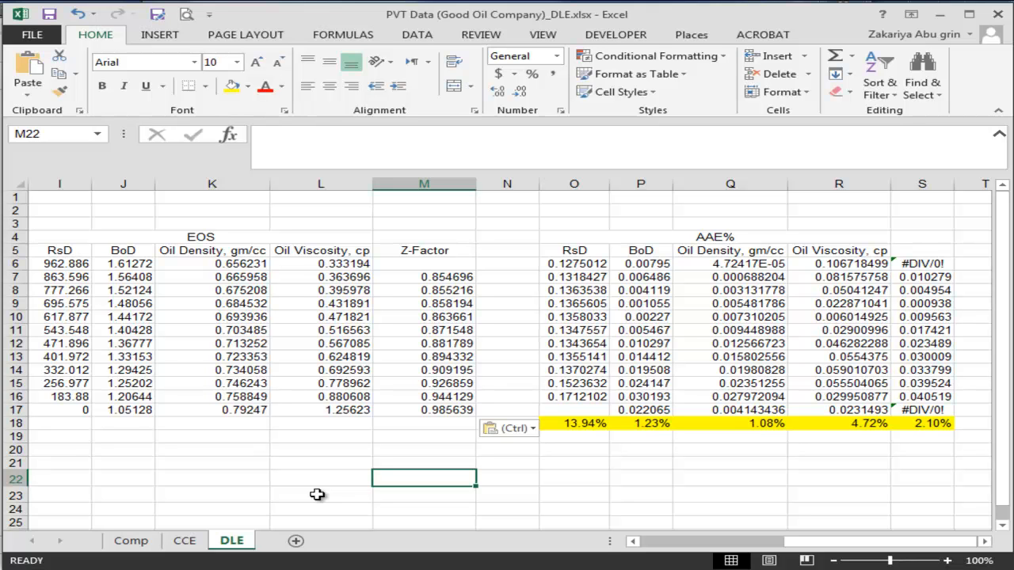
pyautogui.click(590, 435)
pyautogui.click(577, 422)
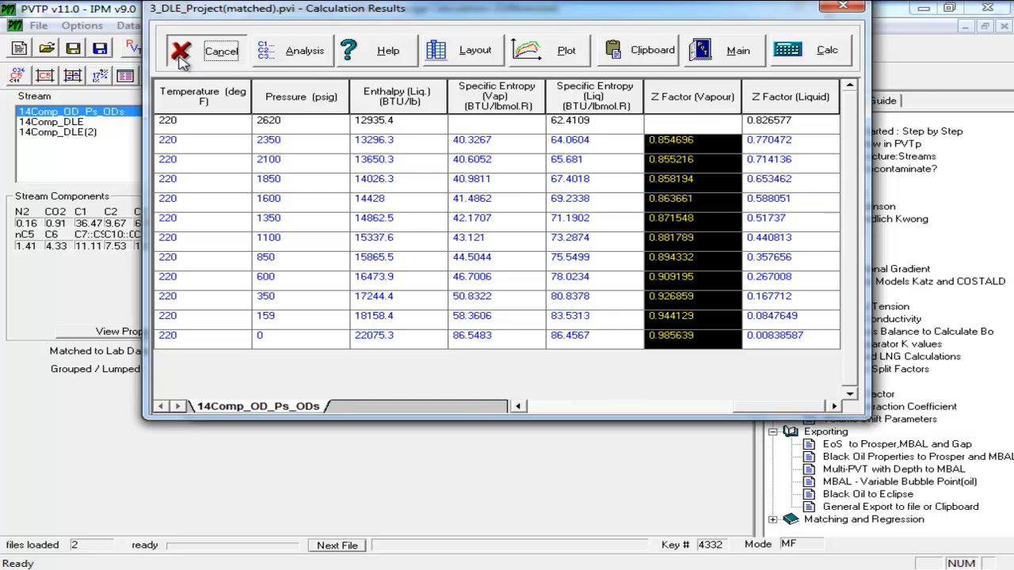
# Close the differential calculation results and the differential calculation setup in PVTP.
pyautogui.click(214, 45)
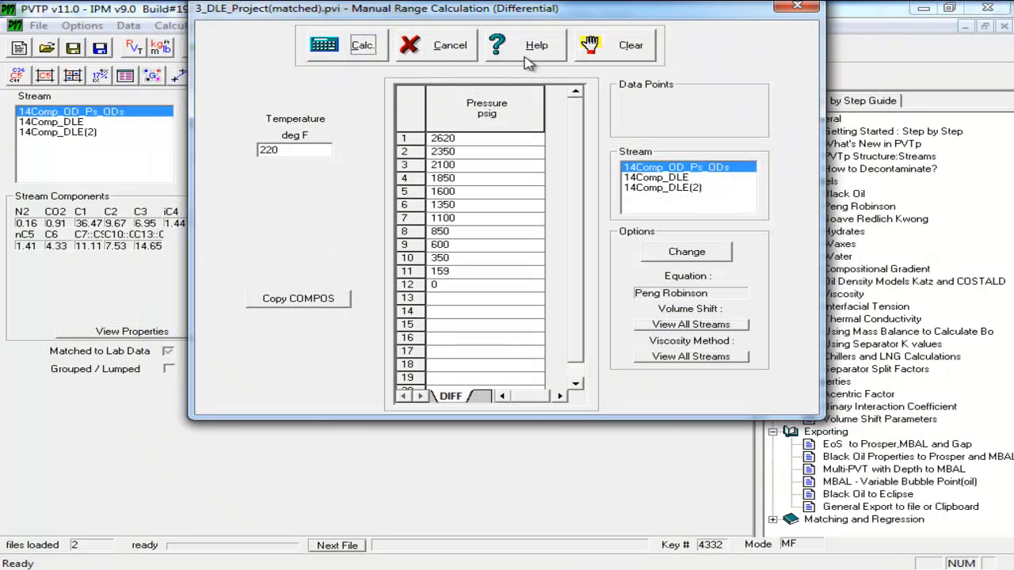
pyautogui.click(452, 45)
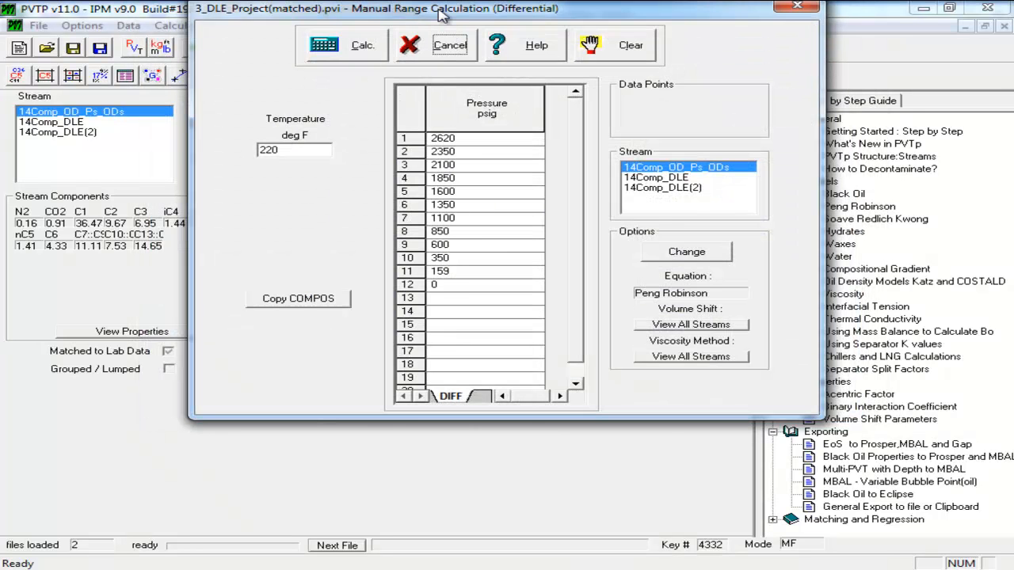
pyautogui.click(446, 84)
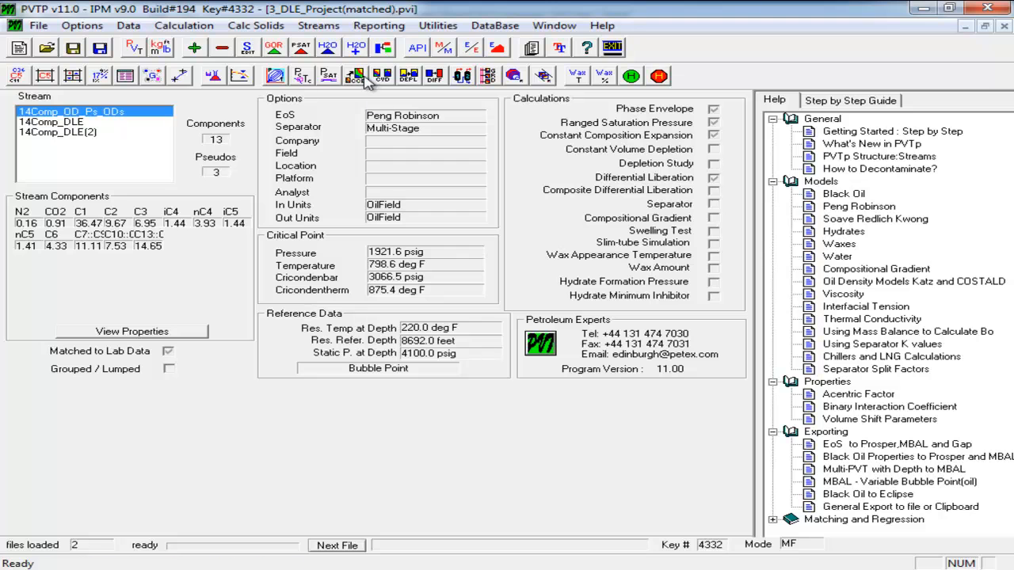
# Calculate the saturation pressure of 14Comp_OD_Ps_ODs for a single temperature value, from 220 to 220 deg F.
pyautogui.click(329, 76)
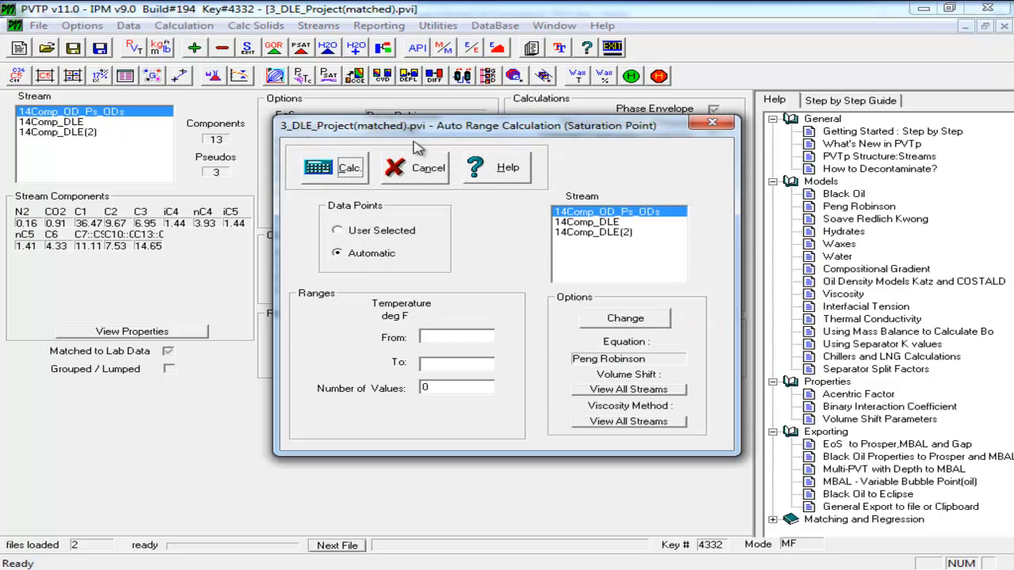
pyautogui.click(478, 335)
pyautogui.write('220')
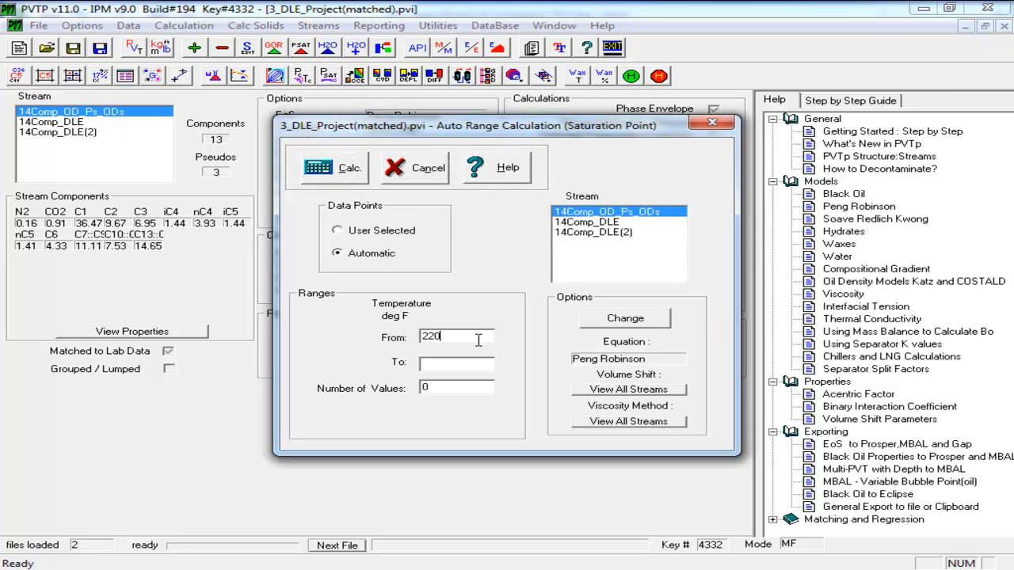
pyautogui.click(465, 367)
pyautogui.write('220')
pyautogui.moveTo(438, 386); pyautogui.dragTo(410, 384)
pyautogui.write('1')
pyautogui.click(334, 168)
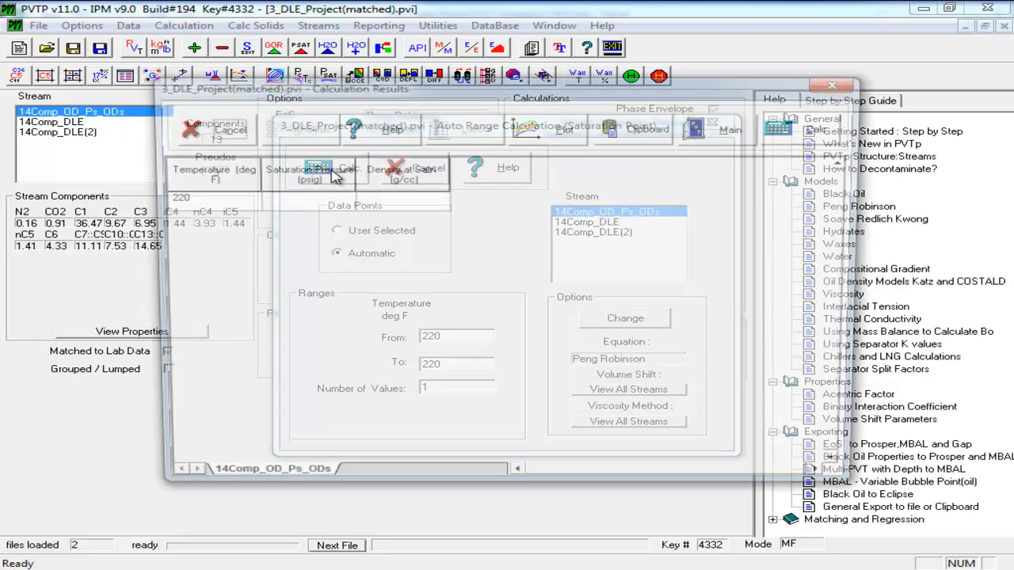
pyautogui.click(804, 129)
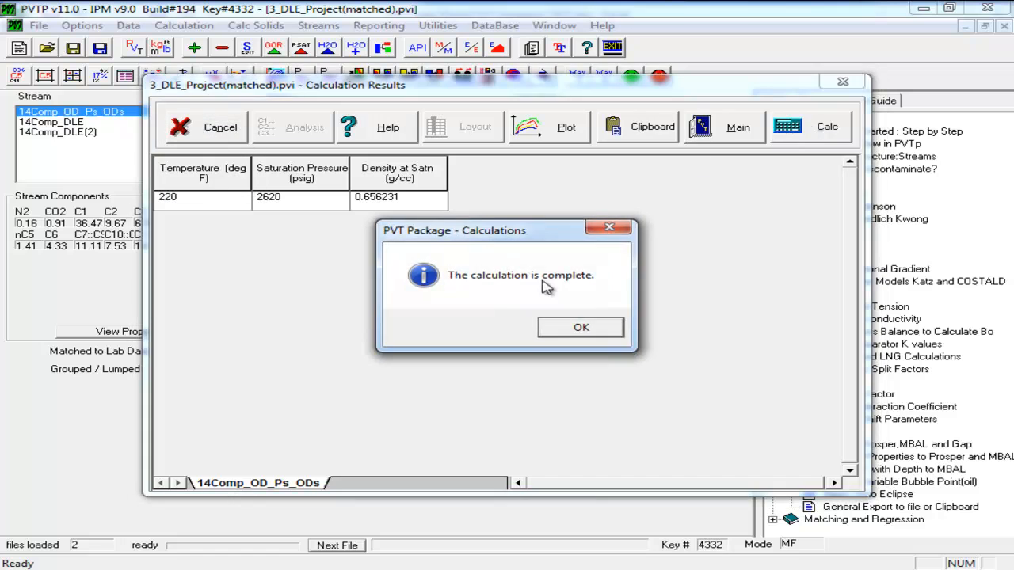
pyautogui.click(581, 327)
# Enter the calculated saturation pressure of 2620 psig as the EOS Psat in F24 of the DLE sheet.
pyautogui.click(294, 200)
pyautogui.moveTo(288, 200); pyautogui.dragTo(262, 199)
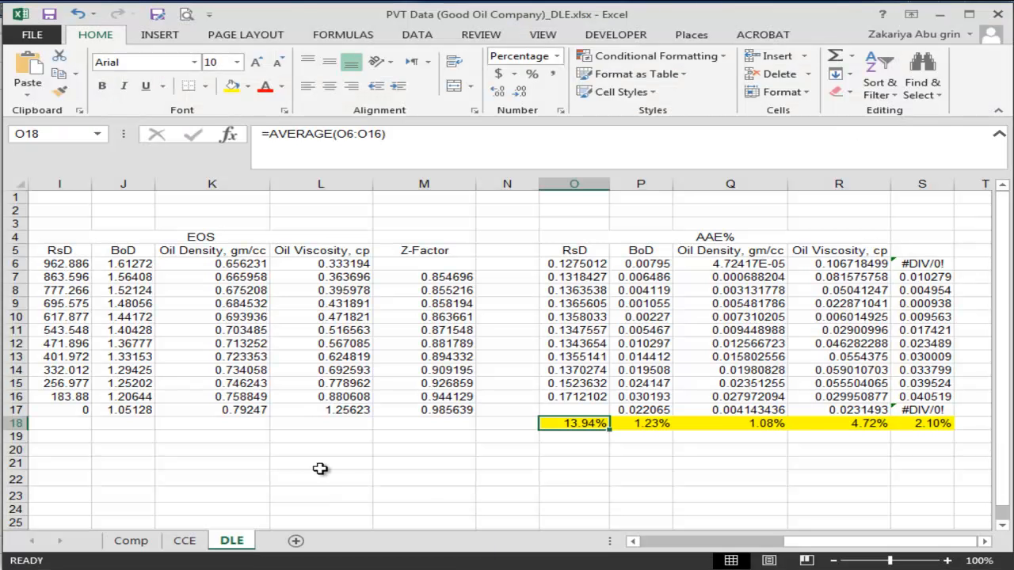
pyautogui.scroll(-5, 324, 468)
pyautogui.moveTo(838, 547); pyautogui.dragTo(694, 545)
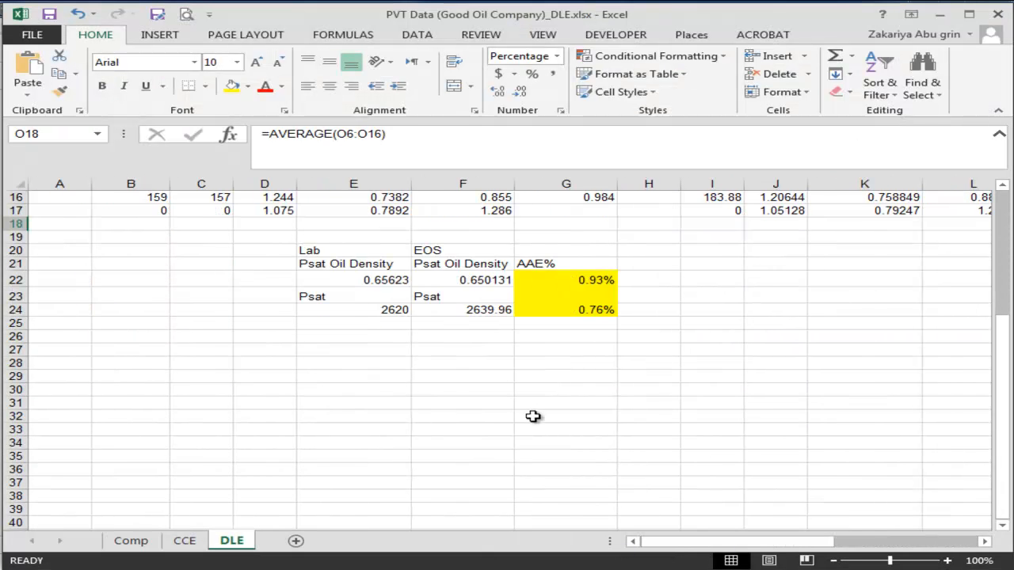
pyautogui.scroll(2, 536, 430)
pyautogui.click(398, 389)
pyautogui.hotkey('ctrl', 'c')
pyautogui.click(500, 392)
pyautogui.hotkey('ctrl', 'v')
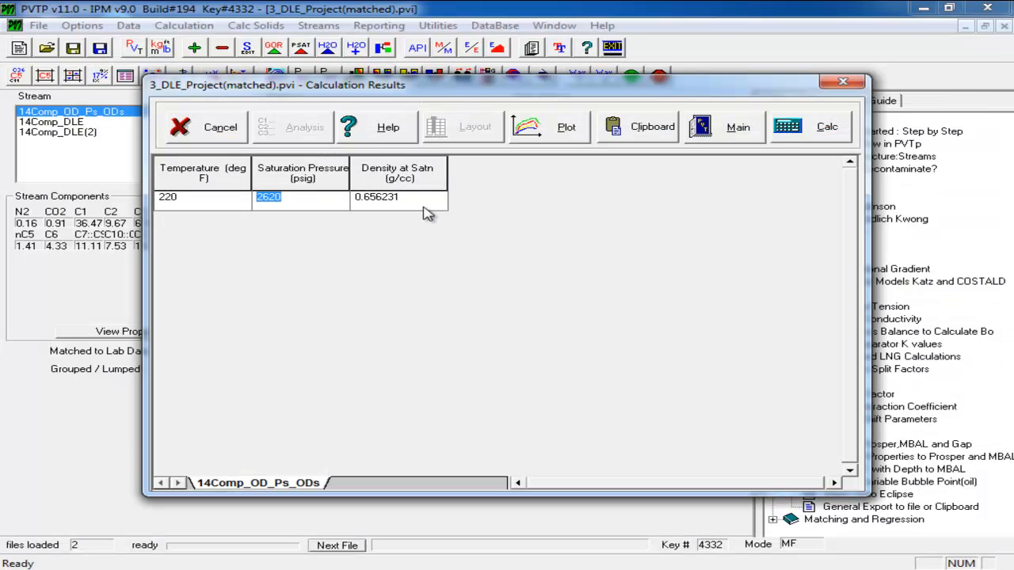
# Copy the calculated density at saturation, 0.656231 g/cc, into the EOS Psat oil density cell F22 of the DLE sheet.
pyautogui.click(411, 203)
pyautogui.click(401, 197)
pyautogui.moveTo(401, 197); pyautogui.dragTo(340, 199)
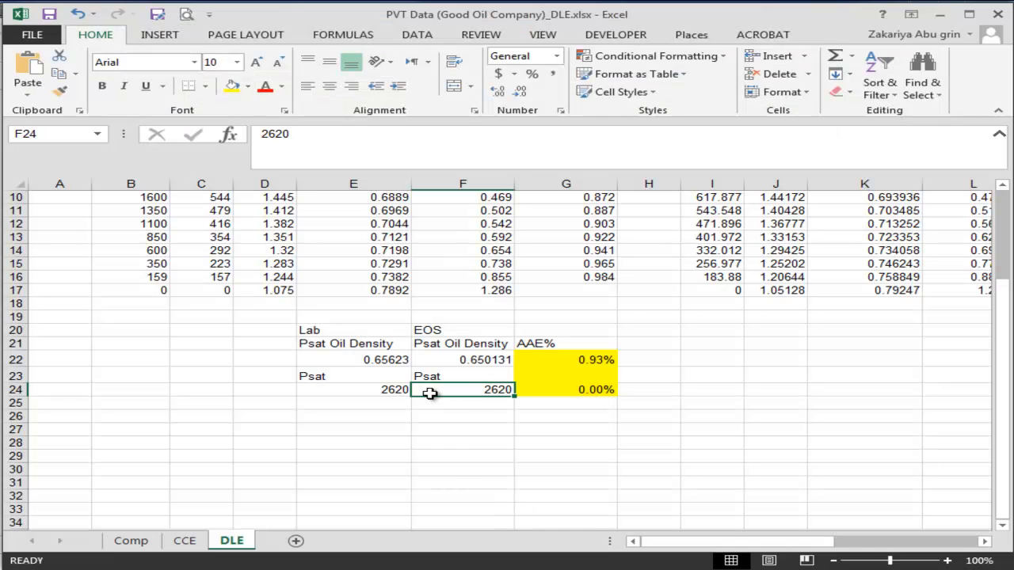
pyautogui.click(453, 362)
pyautogui.hotkey('ctrl', 'v')
# Review the saturation density and pressure errors in G22:G24 and the average property errors in row 18.
pyautogui.click(640, 415)
pyautogui.moveTo(593, 360); pyautogui.dragTo(586, 394)
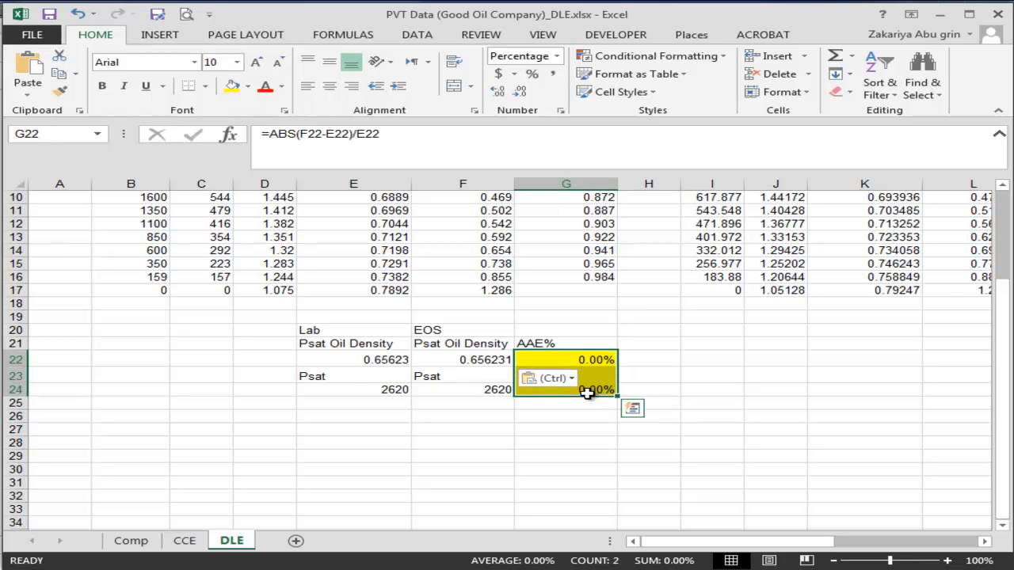
pyautogui.click(585, 432)
pyautogui.moveTo(710, 542); pyautogui.dragTo(887, 494)
pyautogui.scroll(4, 898, 446)
pyautogui.scroll(-4, 901, 448)
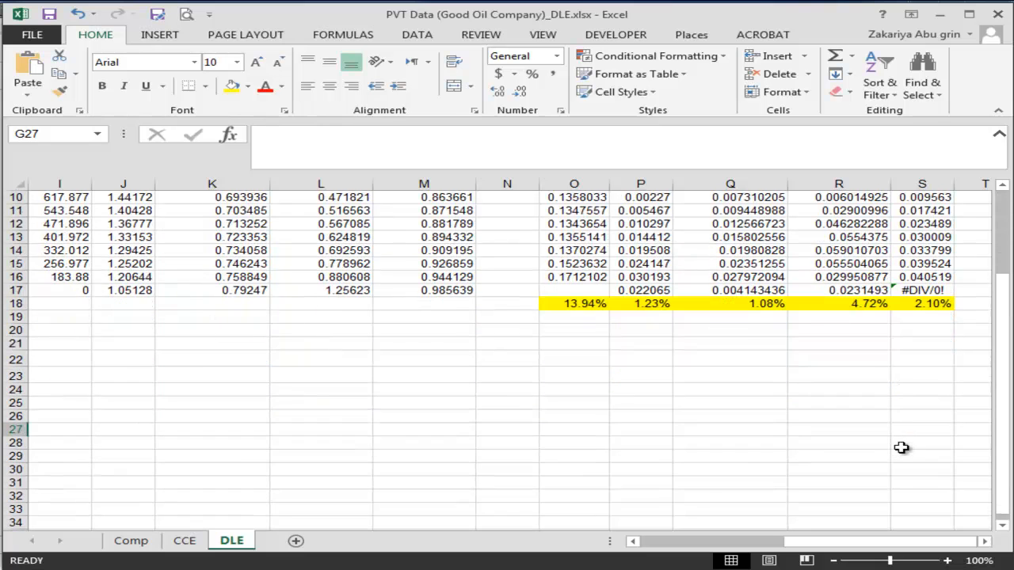
# Compare the lab and EOS tables with the AAE% columns on the DLE sheet, checking the lab pressure in B6 and oil density in E6.
pyautogui.moveTo(767, 542); pyautogui.dragTo(859, 526)
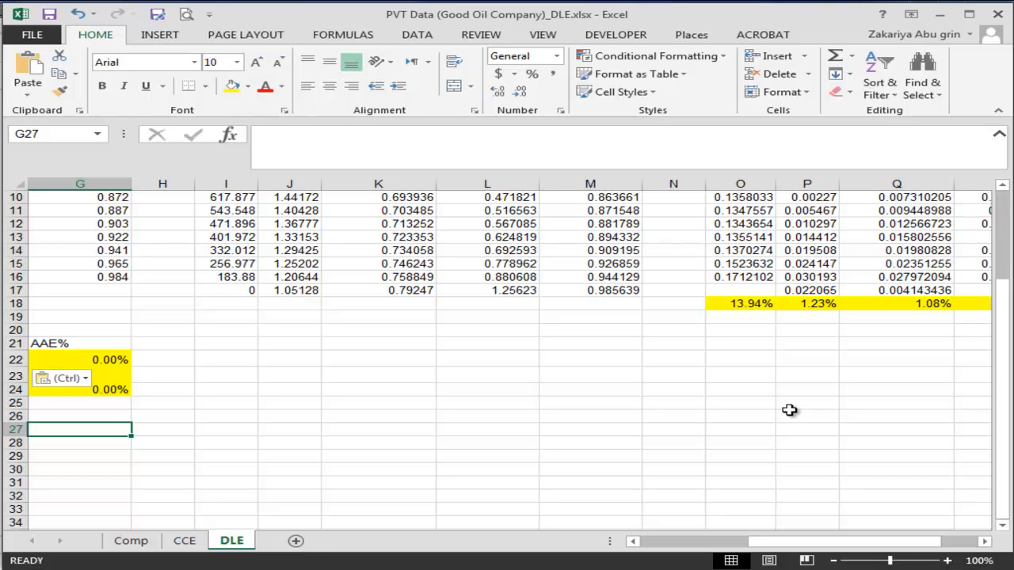
pyautogui.scroll(3, 814, 379)
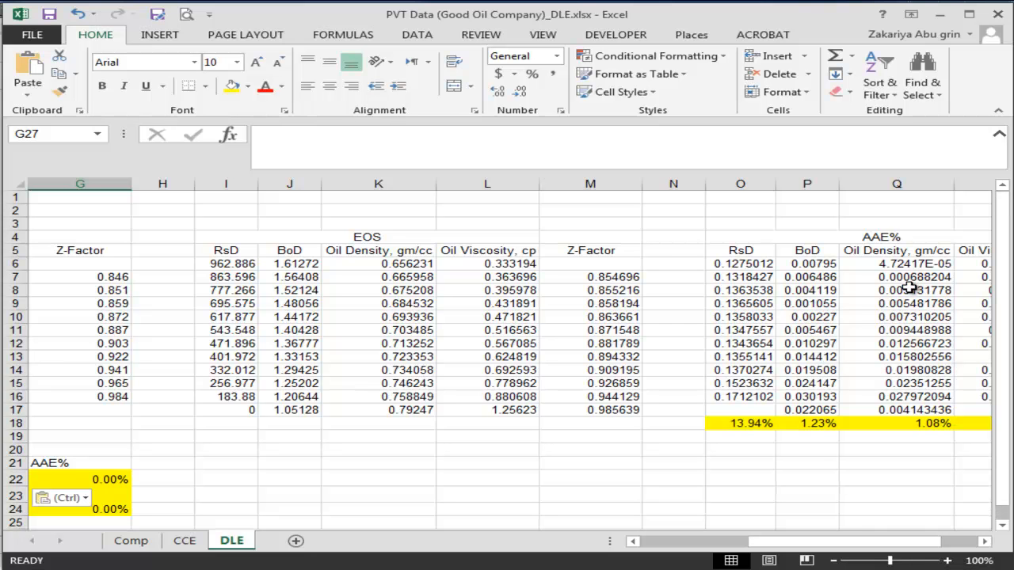
pyautogui.moveTo(896, 542); pyautogui.dragTo(784, 545)
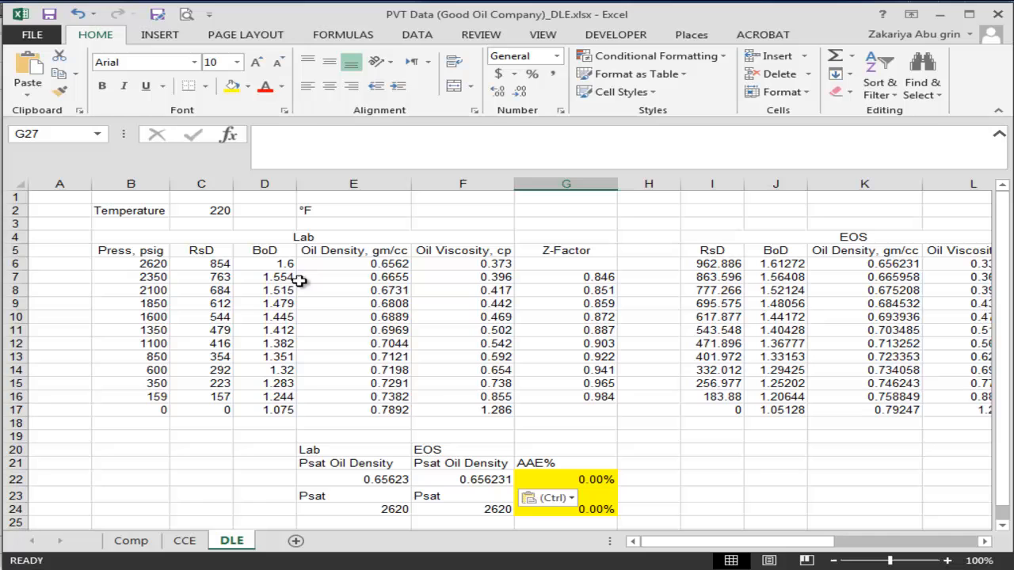
pyautogui.click(151, 266)
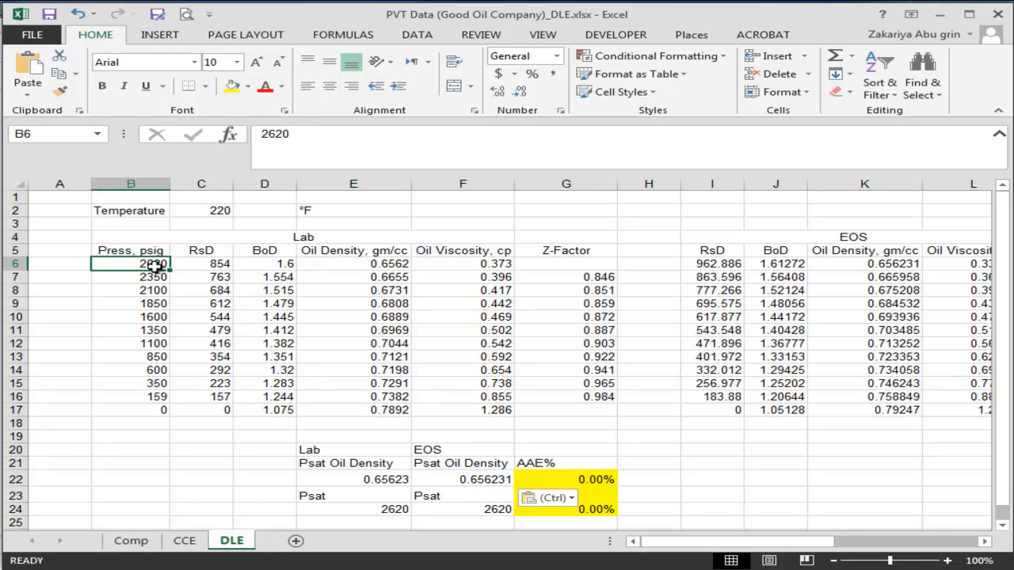
pyautogui.click(361, 266)
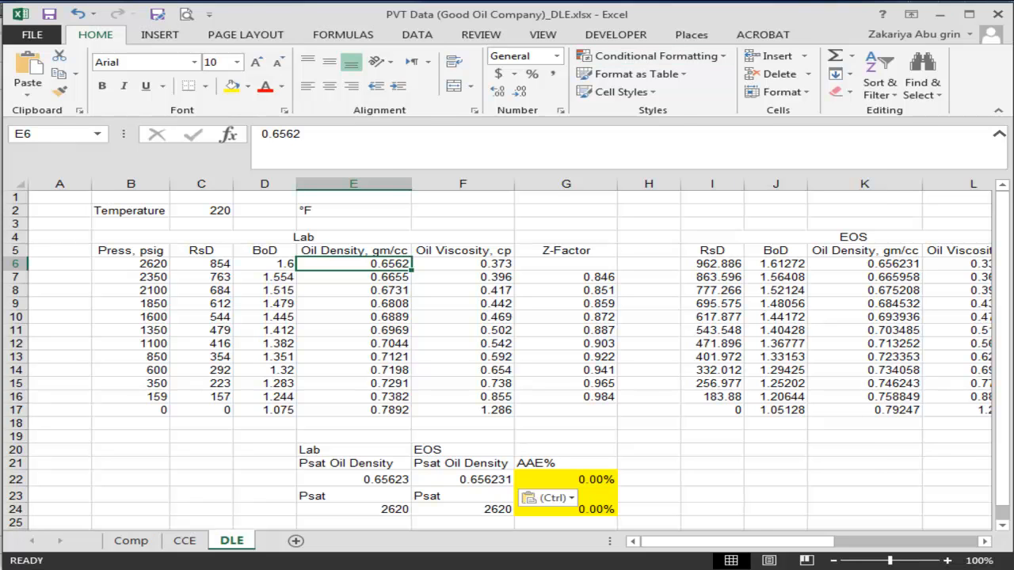
# Switch to PVTP, close the saturation results, and examine the component properties and binary interaction coefficients selected for regression.
pyautogui.click(406, 569)
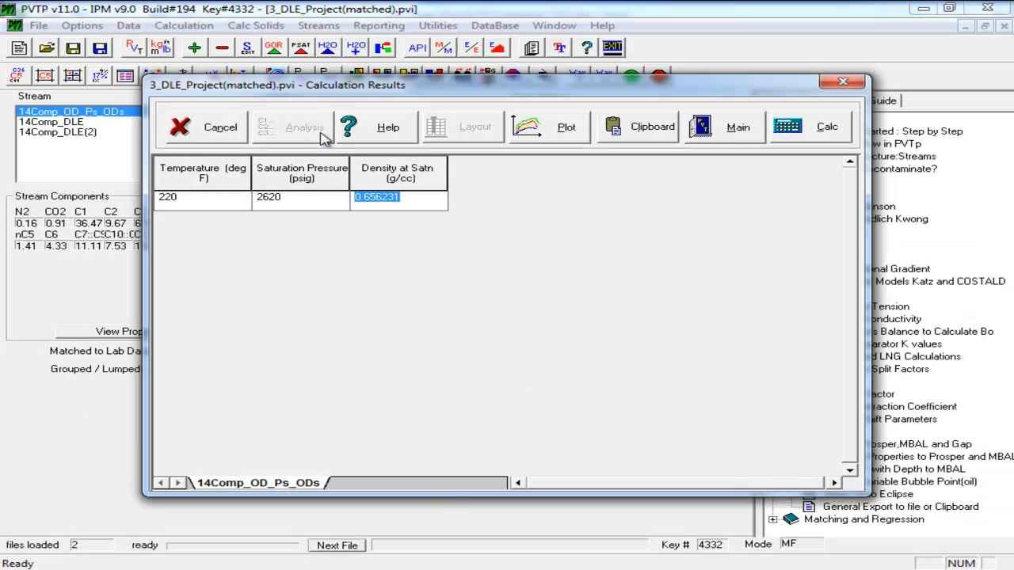
pyautogui.click(215, 126)
pyautogui.click(404, 167)
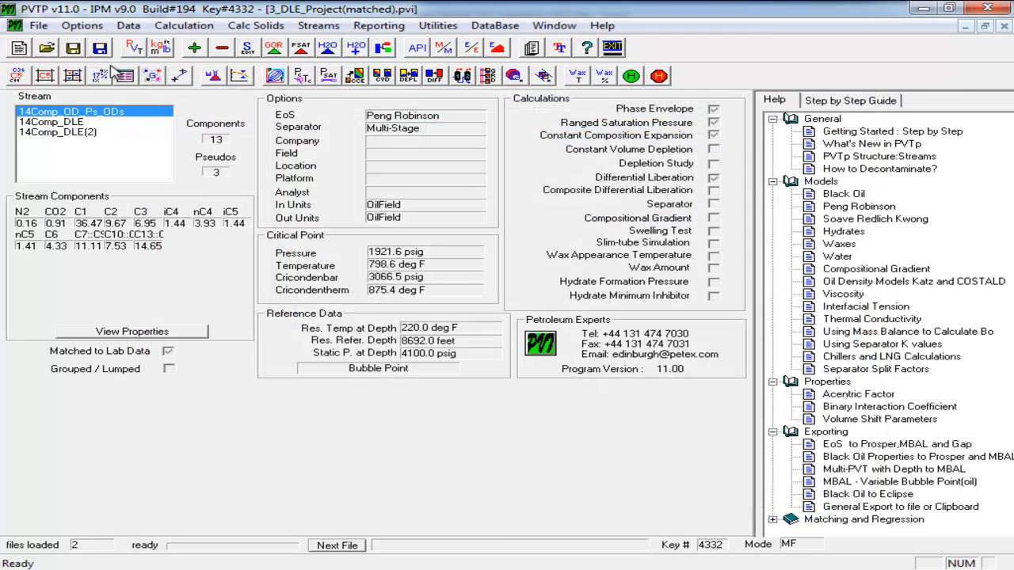
pyautogui.click(249, 79)
pyautogui.click(428, 127)
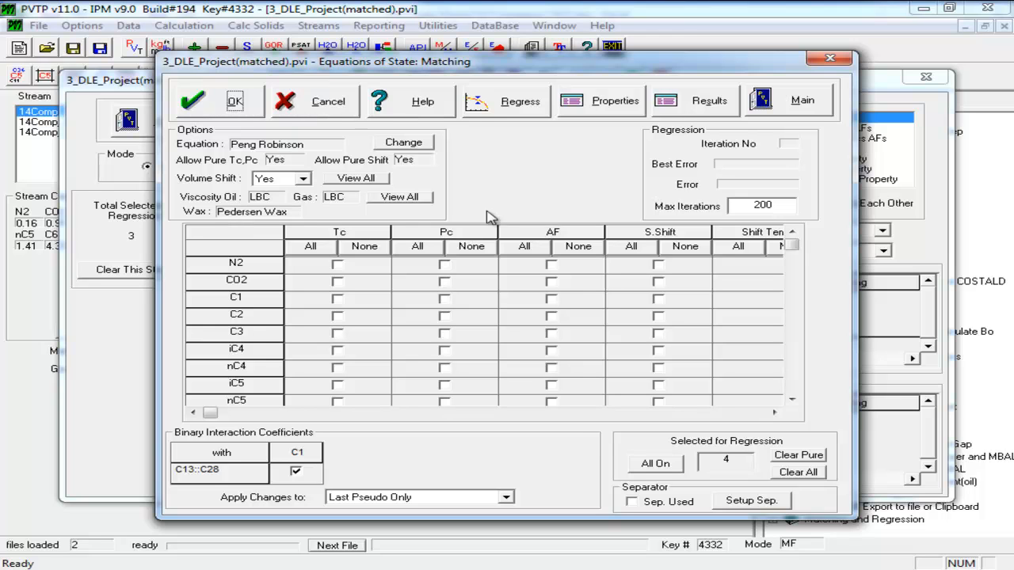
pyautogui.moveTo(793, 245)
pyautogui.mouseDown()
pyautogui.moveTo(803, 379)
pyautogui.moveTo(792, 242)
pyautogui.mouseUp()
pyautogui.moveTo(792, 246); pyautogui.dragTo(804, 420)
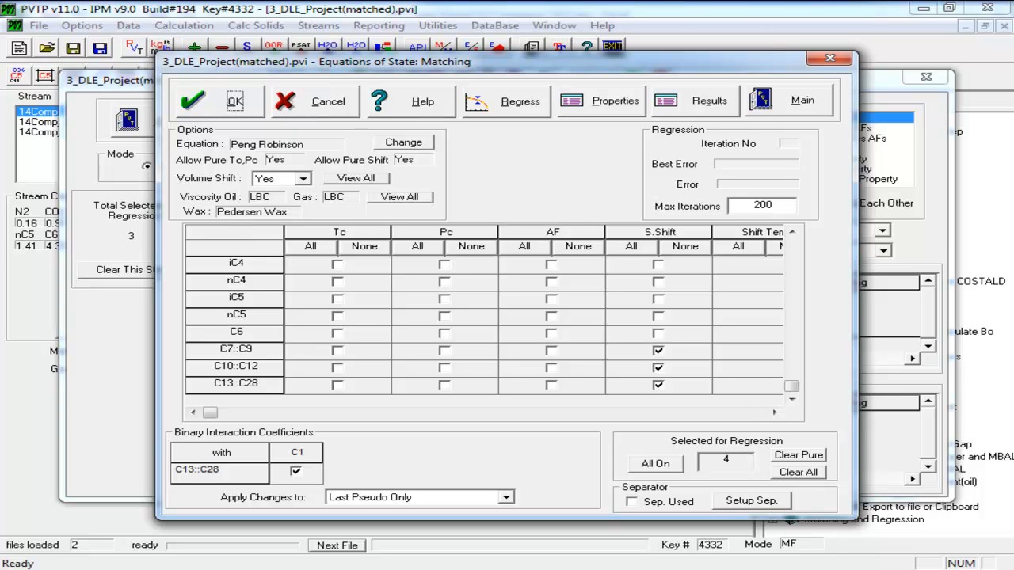
# Check the regression settings in the equation of state's calculation tolerances, and close the matching windows without changes.
pyautogui.click(403, 145)
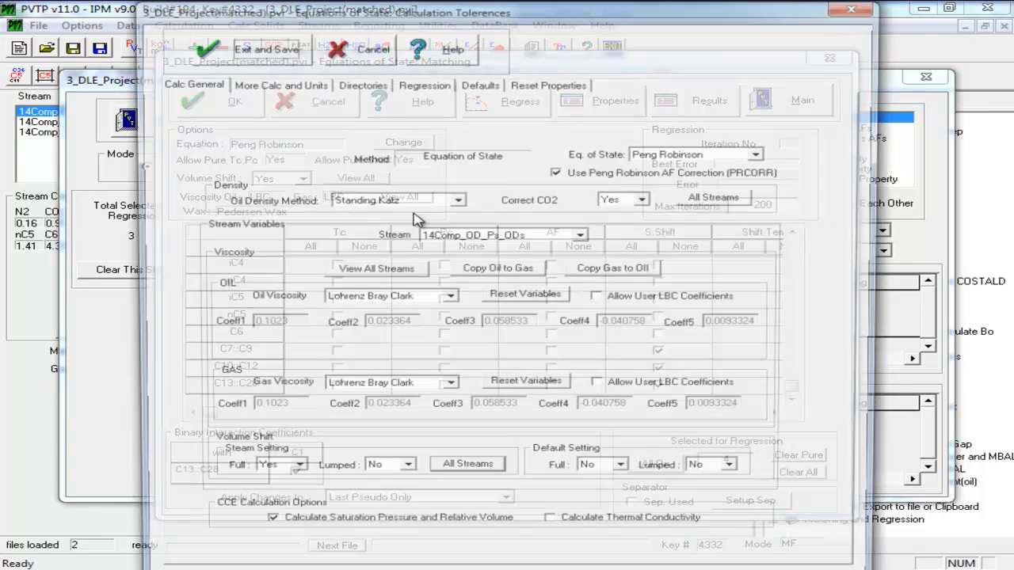
pyautogui.click(421, 86)
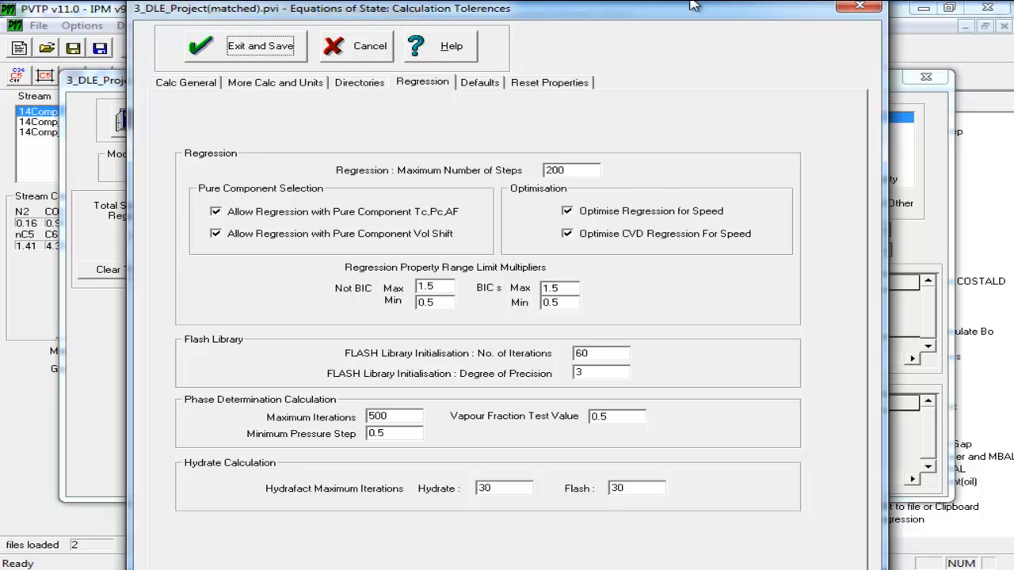
pyautogui.click(859, 7)
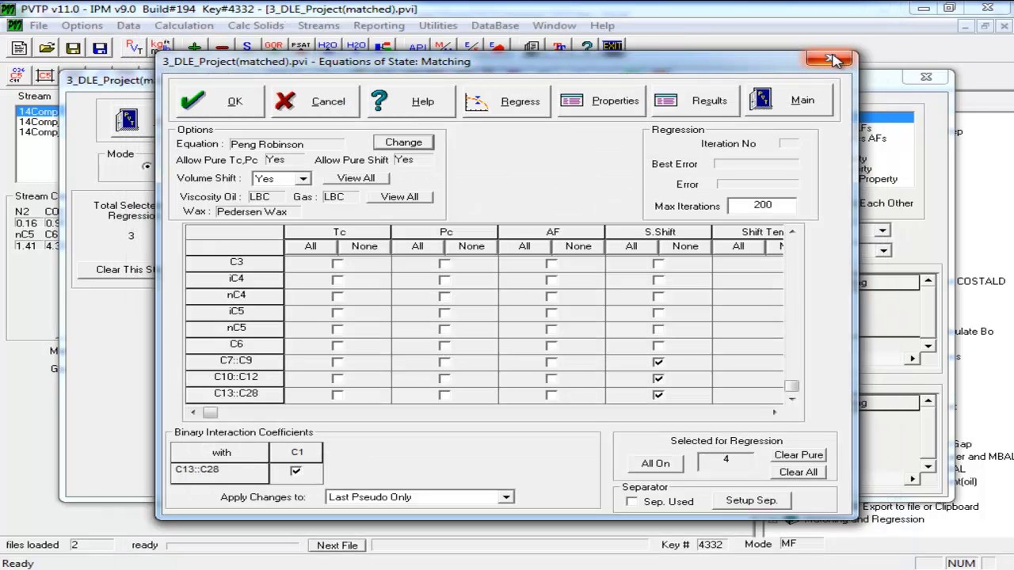
pyautogui.click(830, 58)
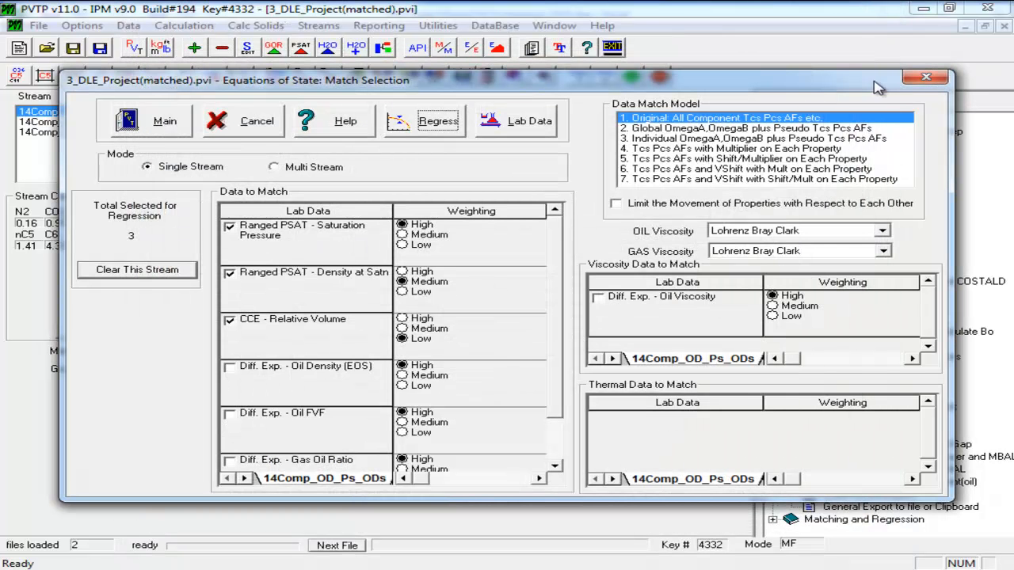
pyautogui.click(923, 76)
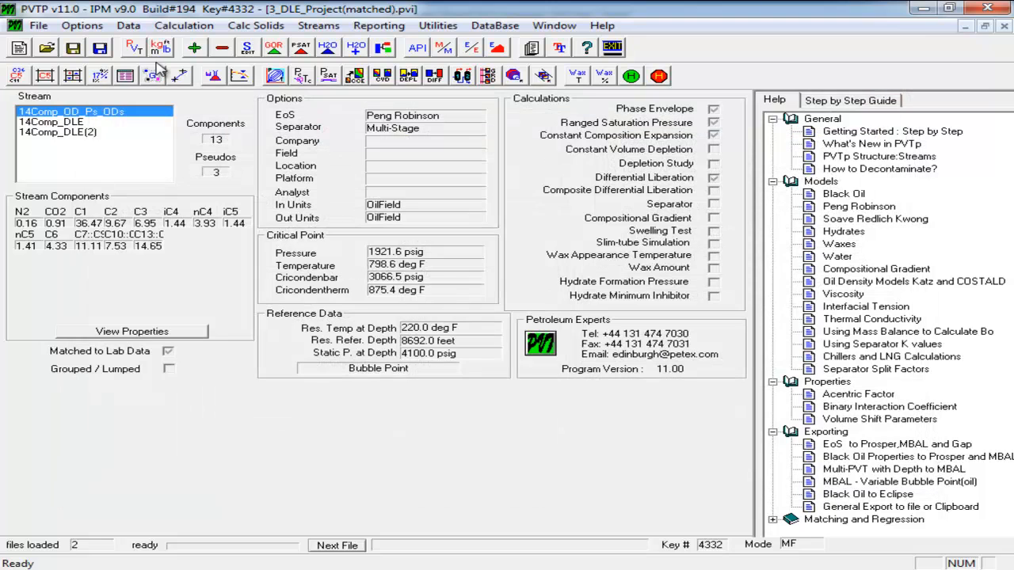
# Review the PSAT lab match data and the match selection of stream 14Comp_OD_Ps_ODs.
pyautogui.click(213, 76)
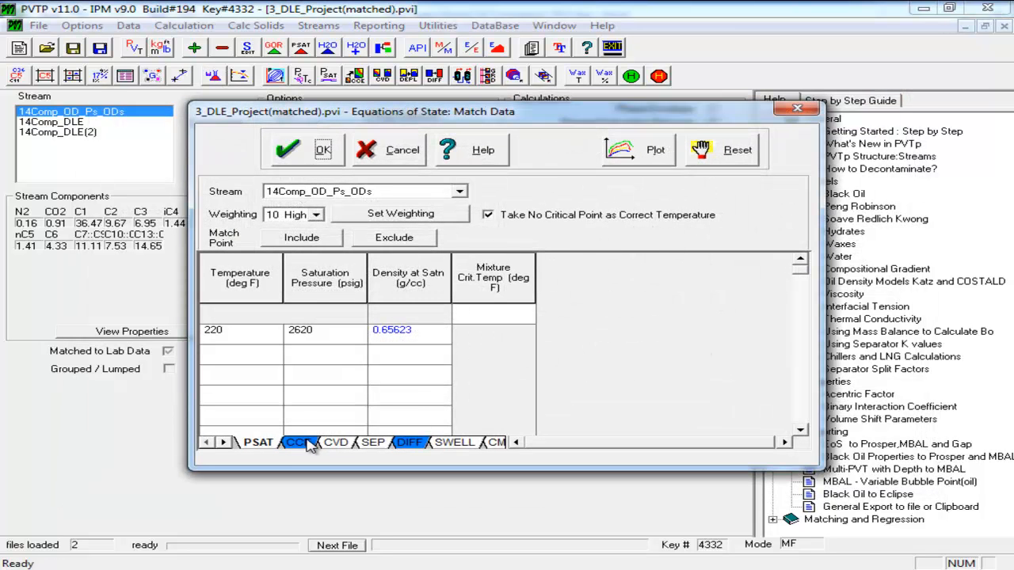
pyautogui.click(315, 337)
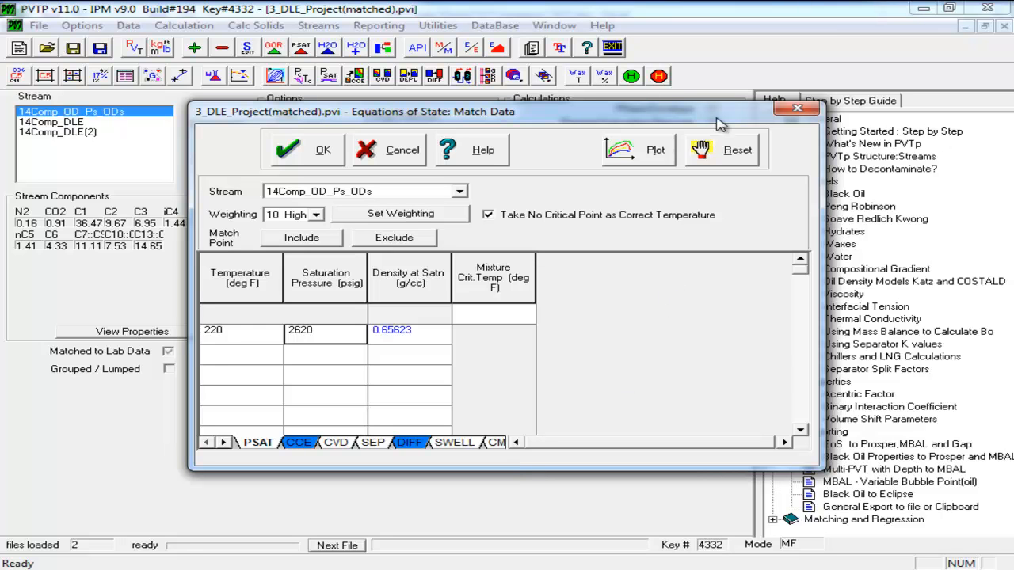
pyautogui.click(795, 109)
pyautogui.click(239, 75)
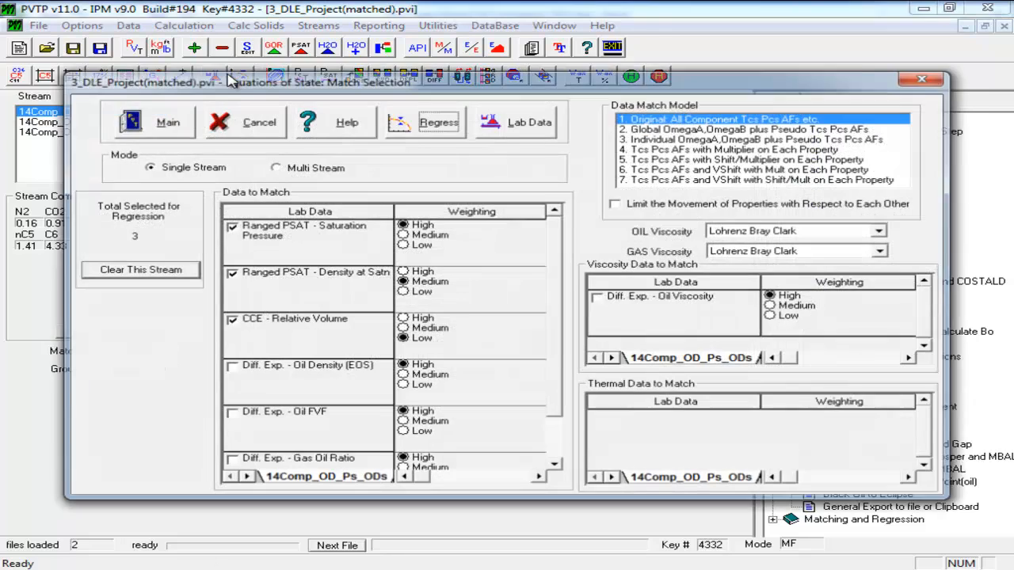
pyautogui.click(252, 118)
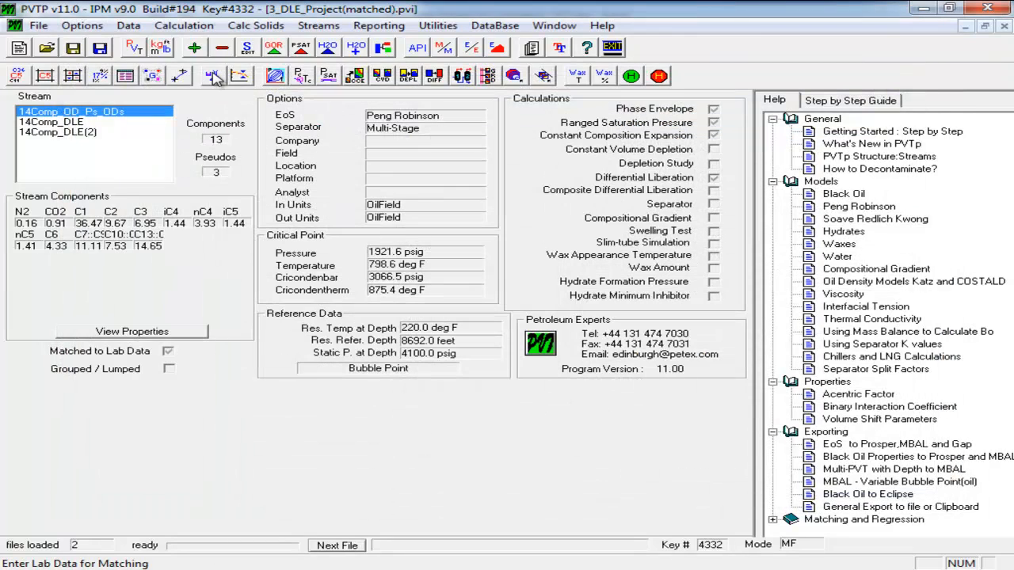
pyautogui.click(214, 75)
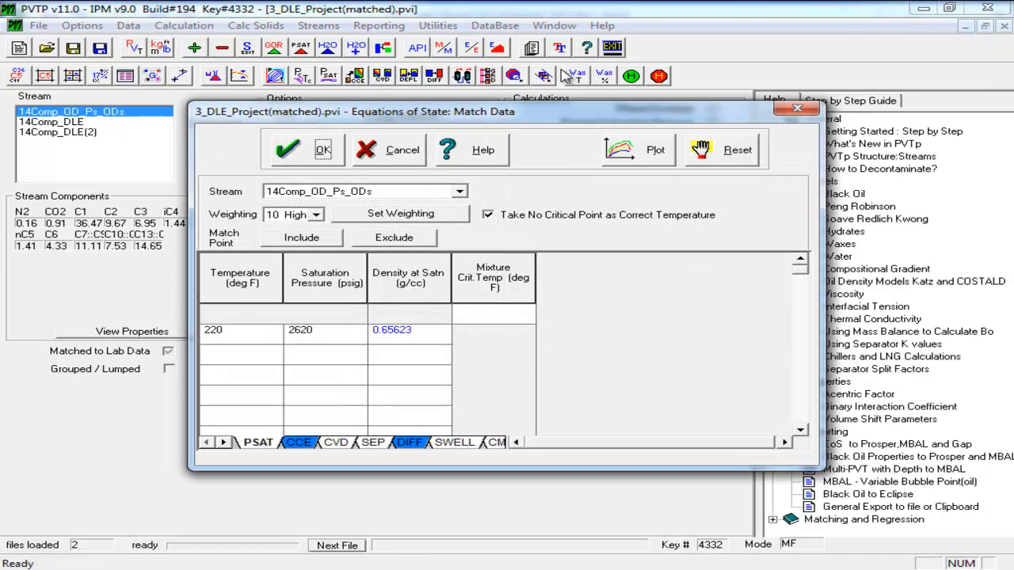
pyautogui.click(797, 107)
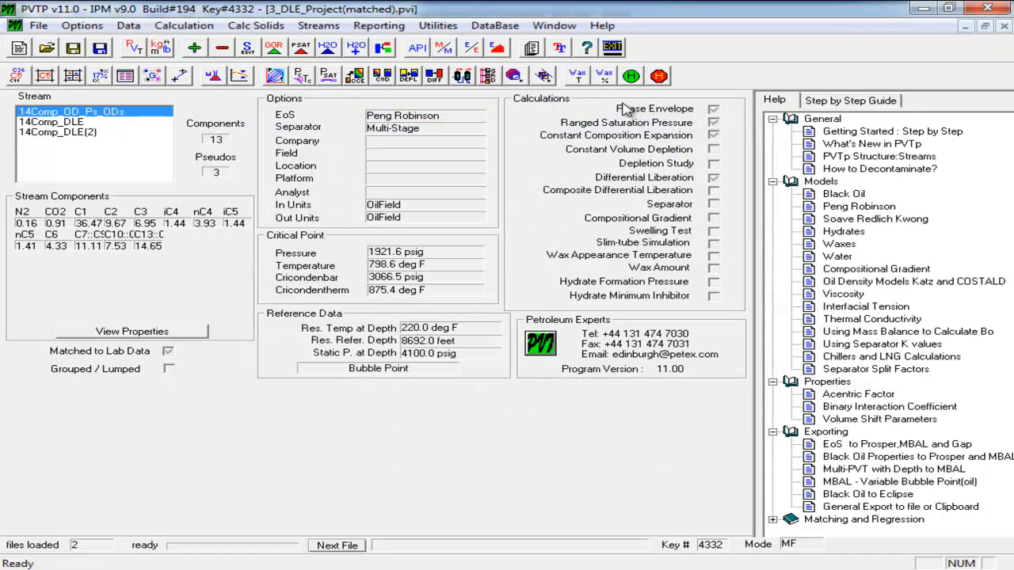
# Open the lab data from the match selection and view the weighting choices for the PSAT saturation pressure.
pyautogui.click(236, 77)
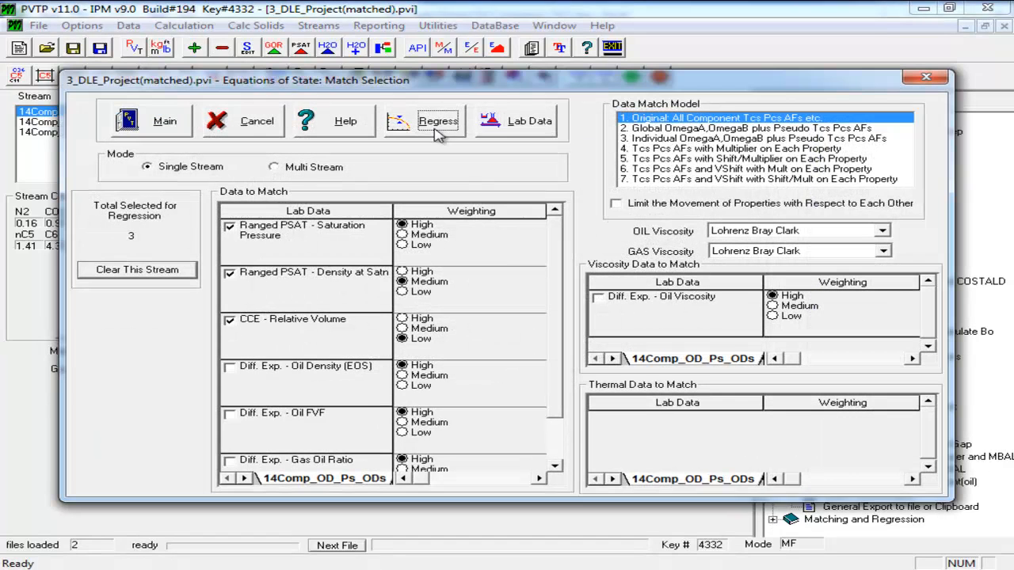
pyautogui.click(507, 128)
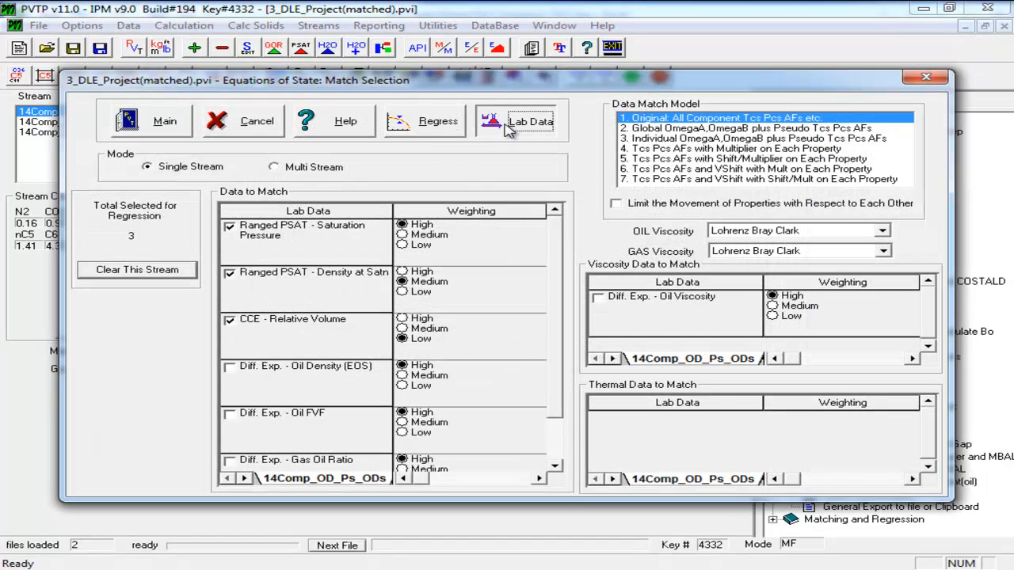
pyautogui.click(339, 336)
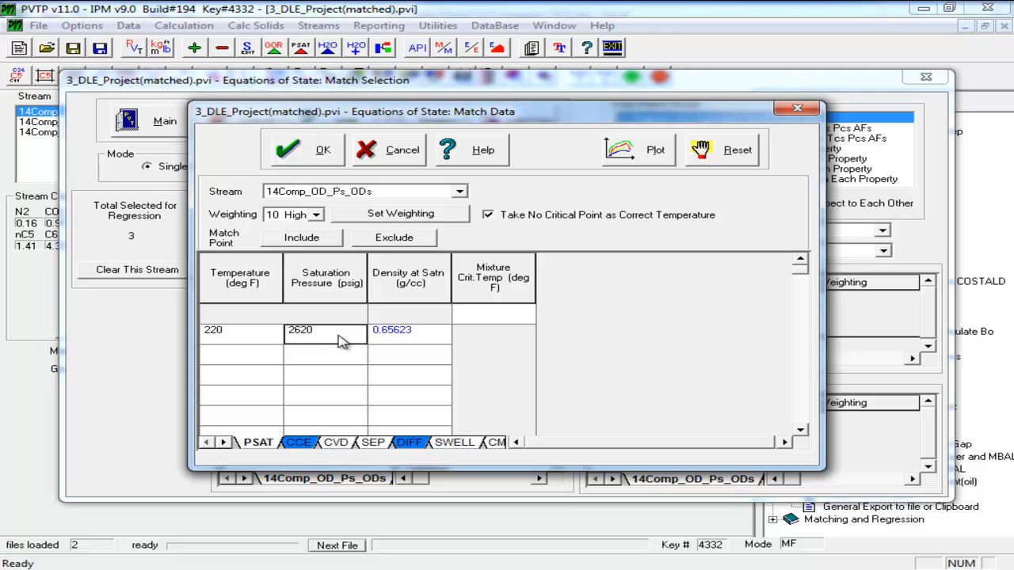
pyautogui.click(314, 217)
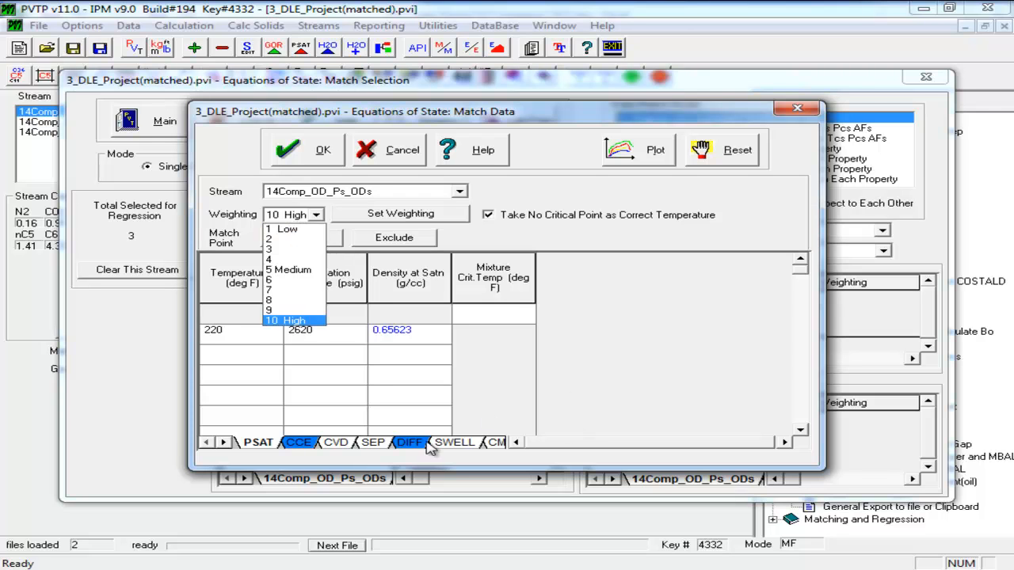
pyautogui.click(393, 450)
# Set the weighting of the gas oil ratio at 2620 psig to 2 in the differential expansion match data.
pyautogui.click(411, 448)
pyautogui.click(405, 316)
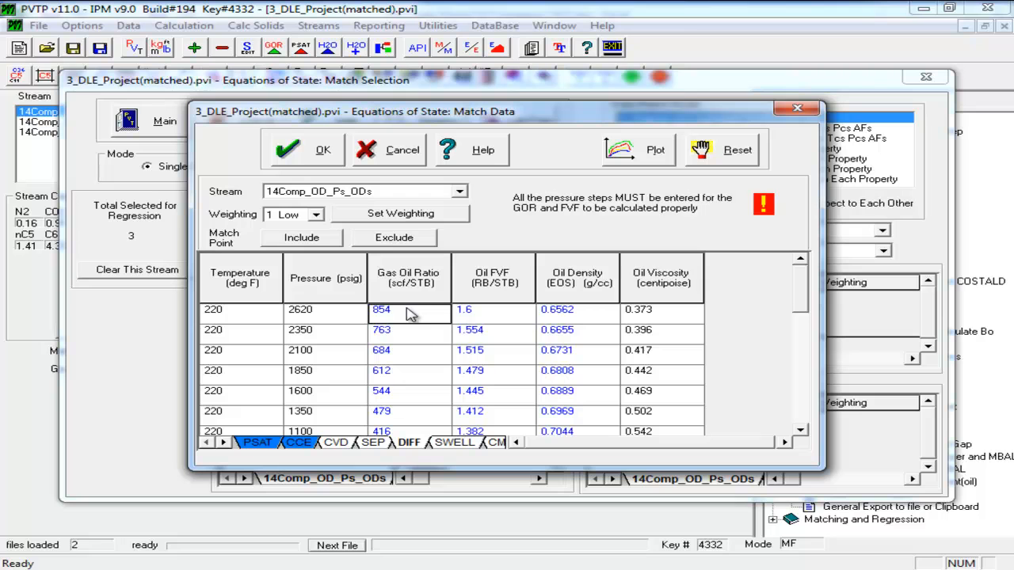
pyautogui.click(315, 214)
pyautogui.click(304, 237)
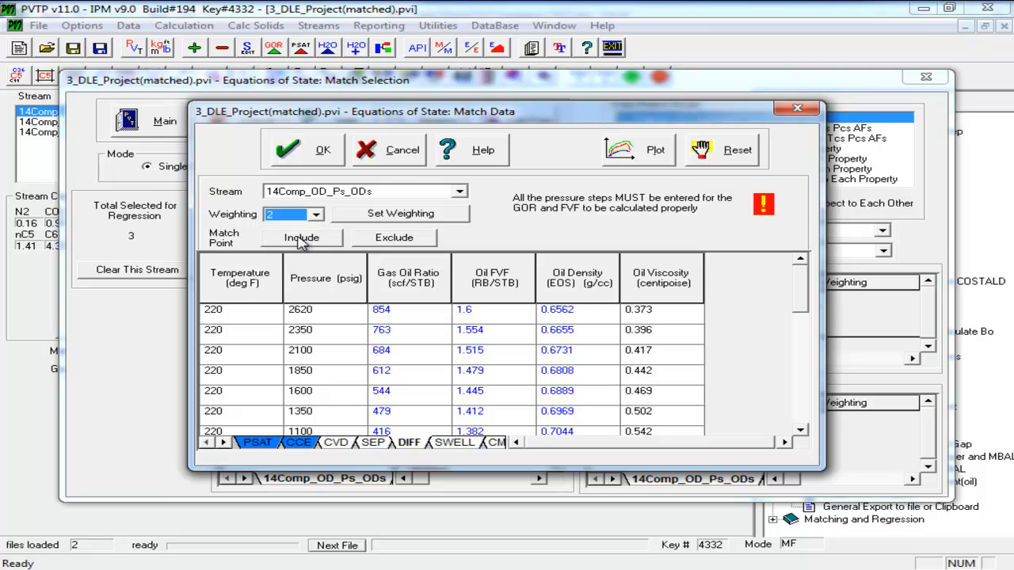
pyautogui.click(396, 214)
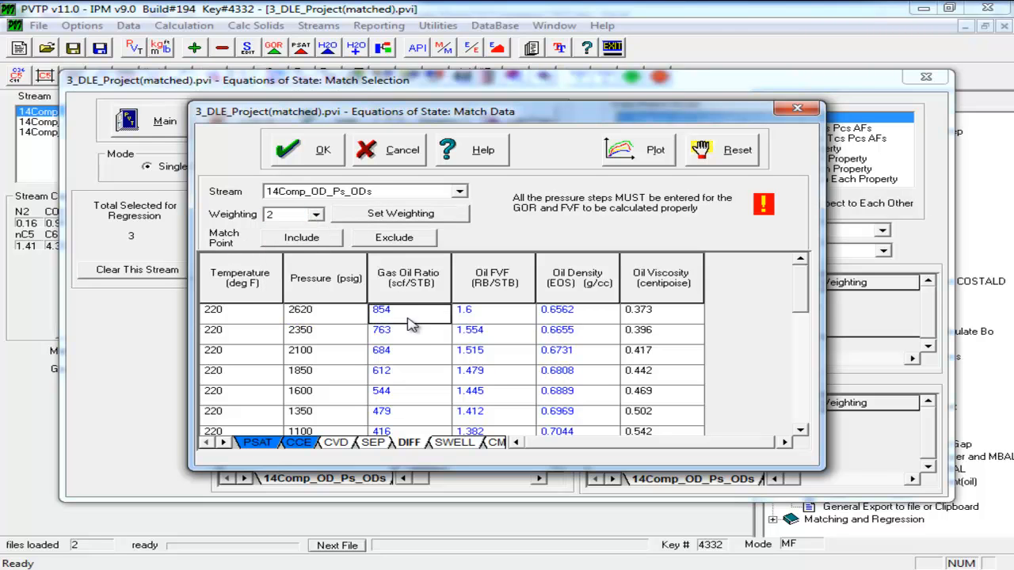
# Check the weighting of the oil FVF at 2620 psig, and choose 10 High as the weighting for the PSAT saturation pressure.
pyautogui.click(475, 310)
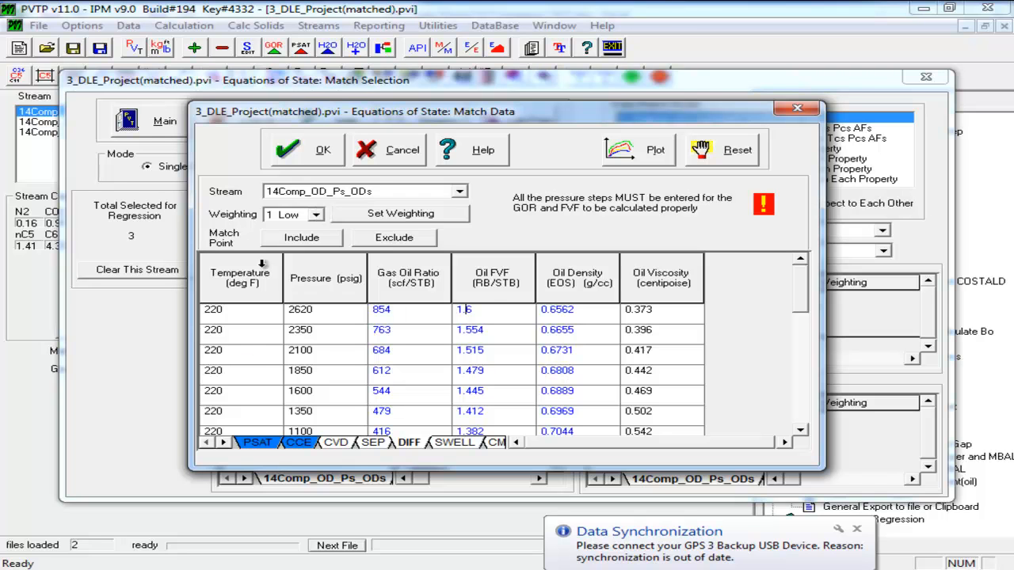
pyautogui.click(255, 433)
pyautogui.click(257, 442)
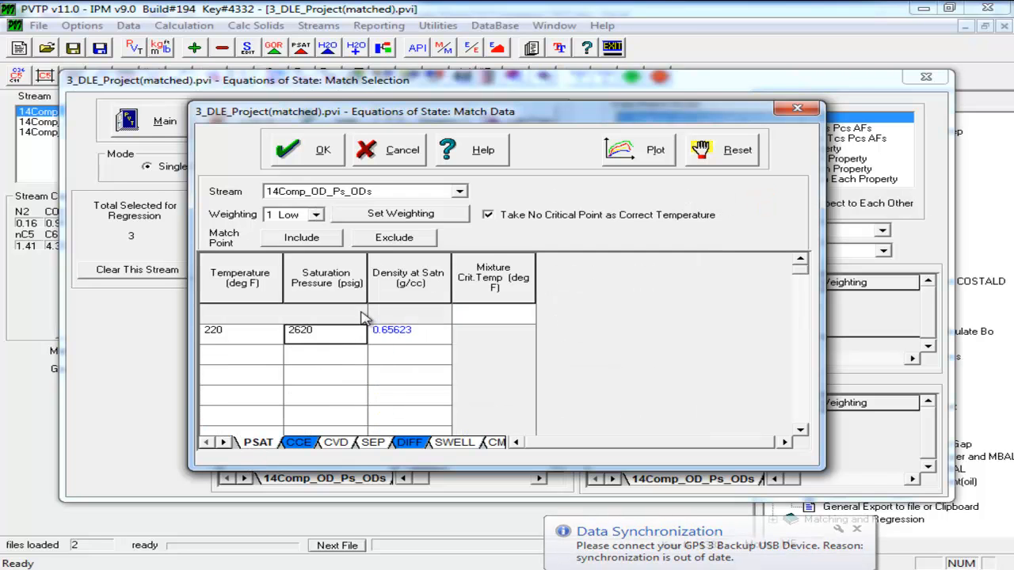
pyautogui.click(329, 340)
pyautogui.click(309, 216)
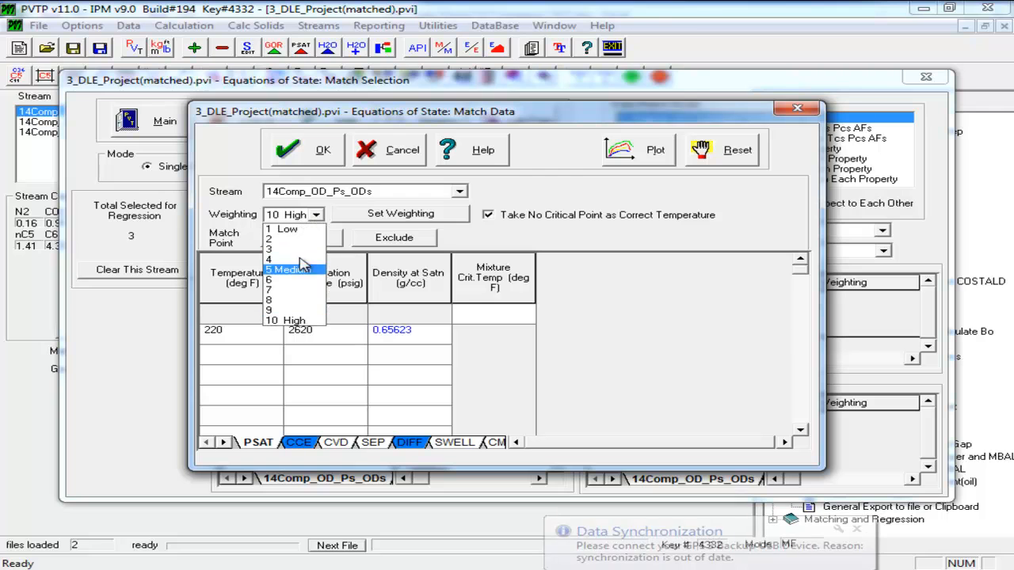
pyautogui.click(288, 323)
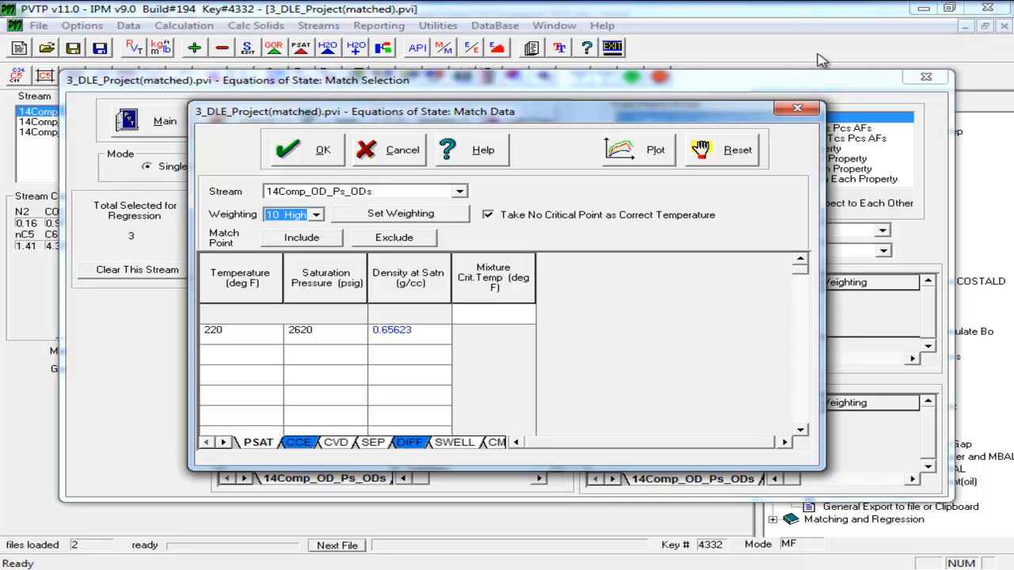
# Review the oil viscosity values in the differential expansion match data and check the gas oil ratio weightings at 2350 and 2100 psig.
pyautogui.click(410, 442)
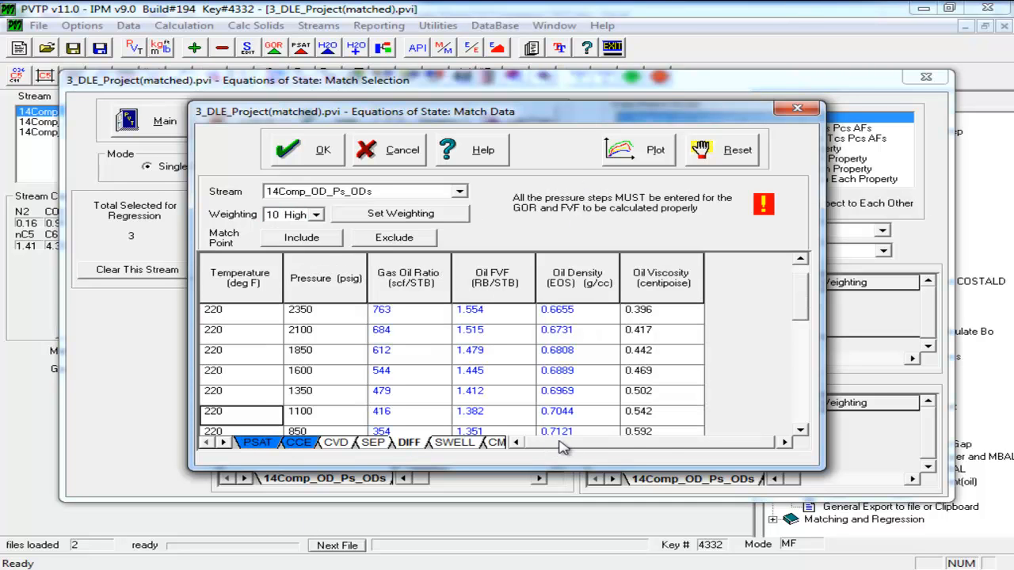
pyautogui.moveTo(666, 316); pyautogui.dragTo(672, 420)
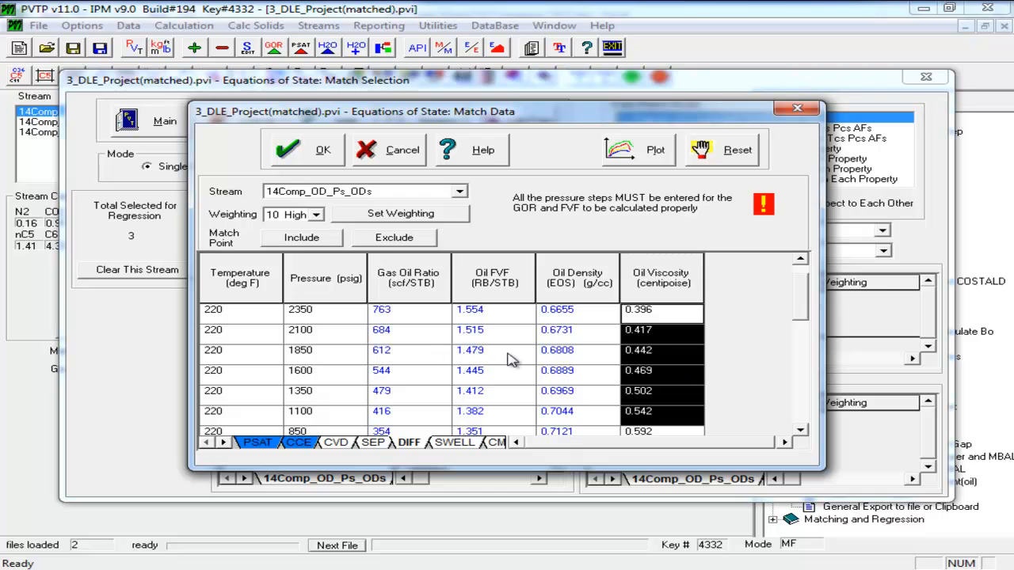
pyautogui.click(425, 331)
pyautogui.click(417, 311)
pyautogui.click(408, 332)
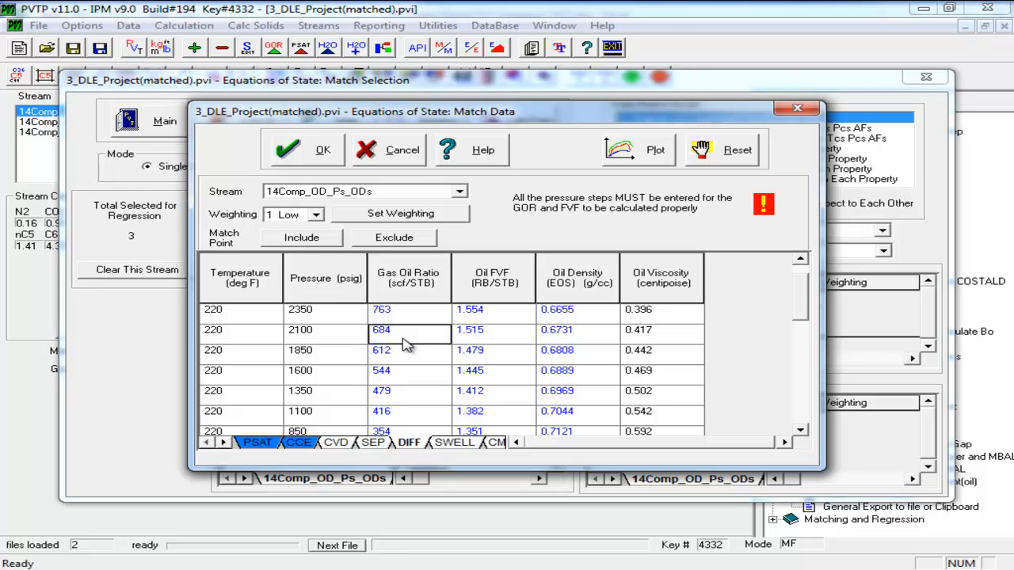
# Set the weighting of the gas oil ratio at 2100 psig to 2 in the differential expansion match data.
pyautogui.click(318, 215)
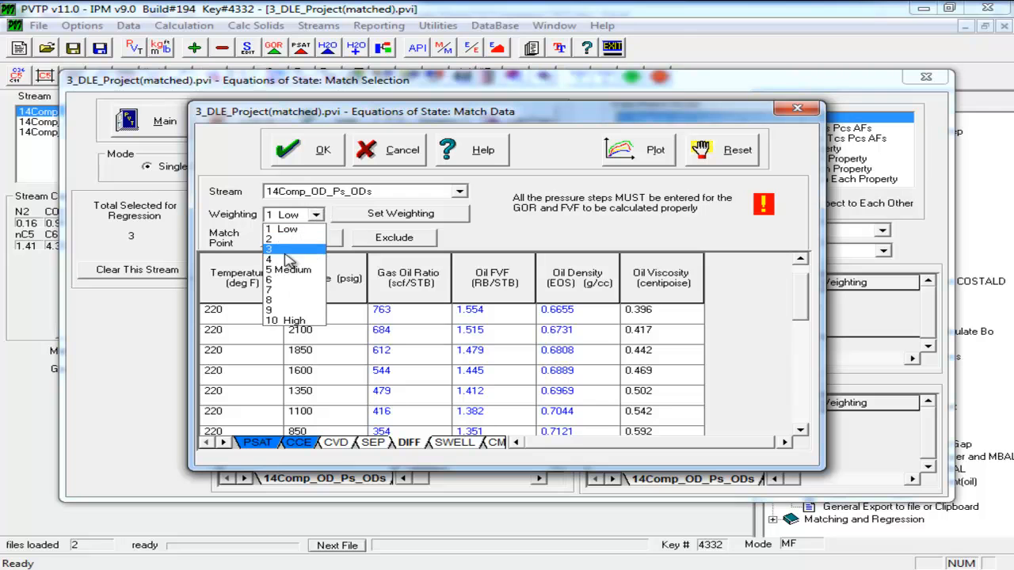
pyautogui.click(353, 279)
pyautogui.click(408, 328)
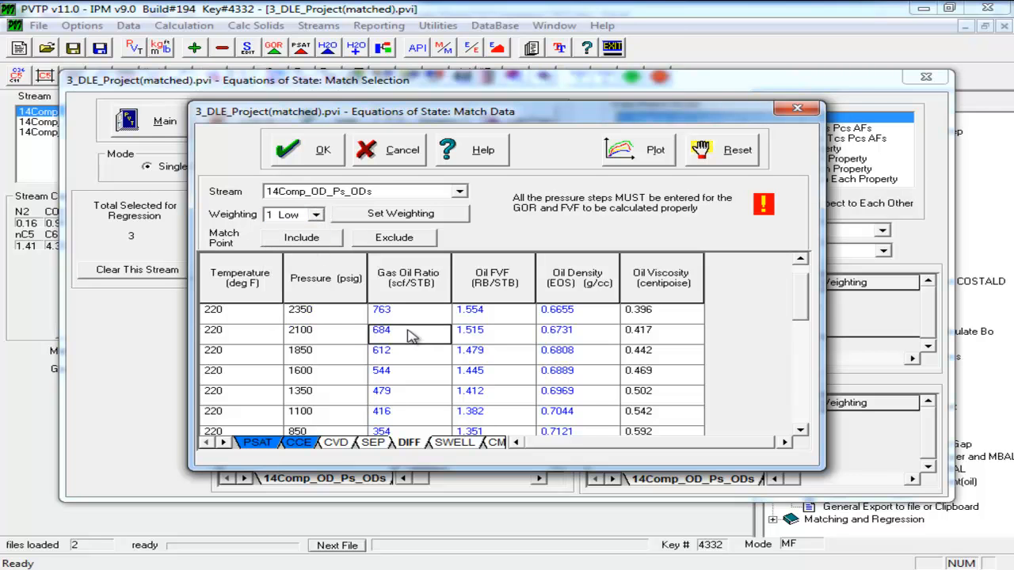
pyautogui.click(316, 214)
pyautogui.click(306, 241)
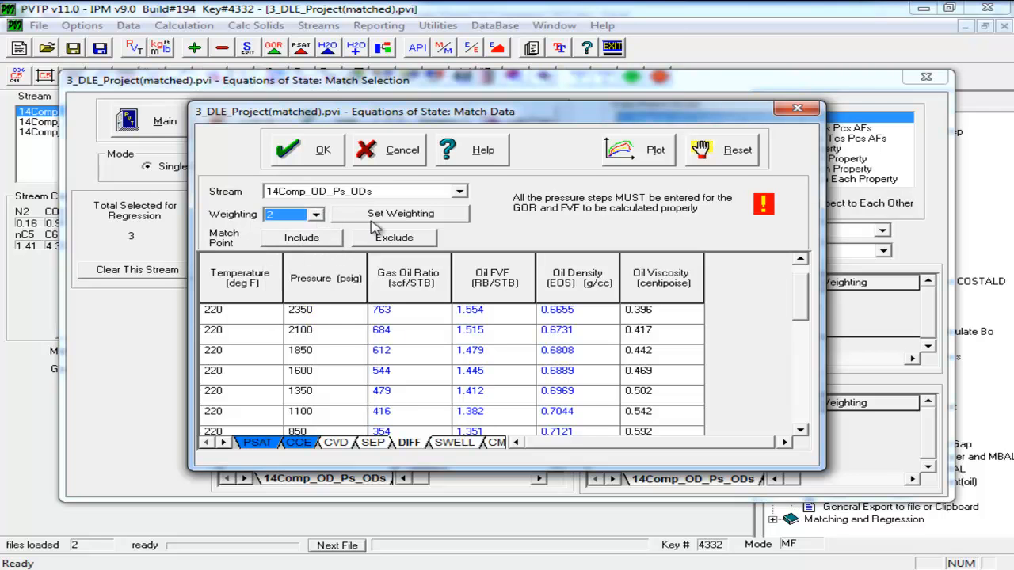
pyautogui.click(407, 332)
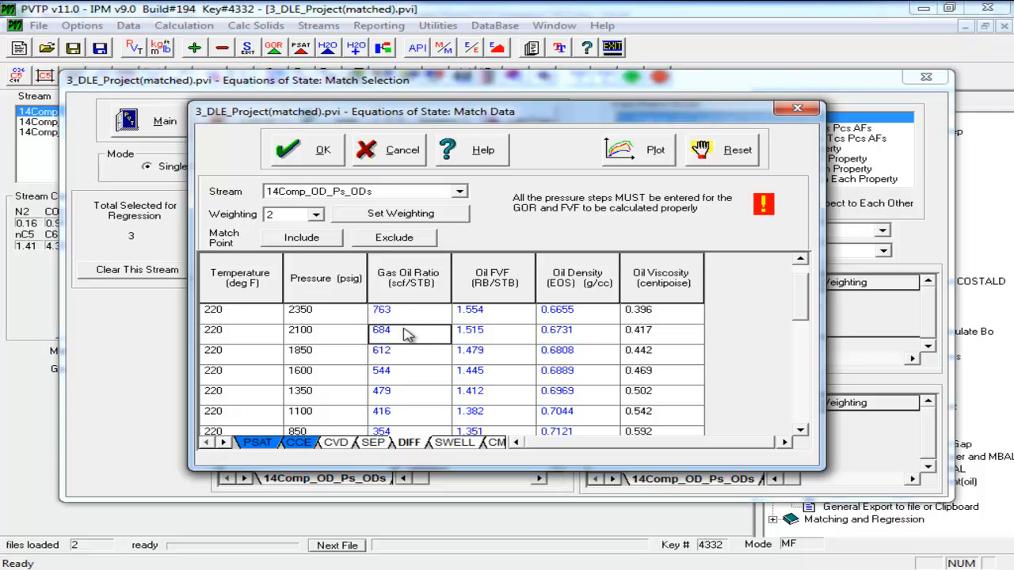
# Set the weighting of the gas oil ratio at 2350 psig to 3.
pyautogui.click(395, 315)
pyautogui.click(315, 215)
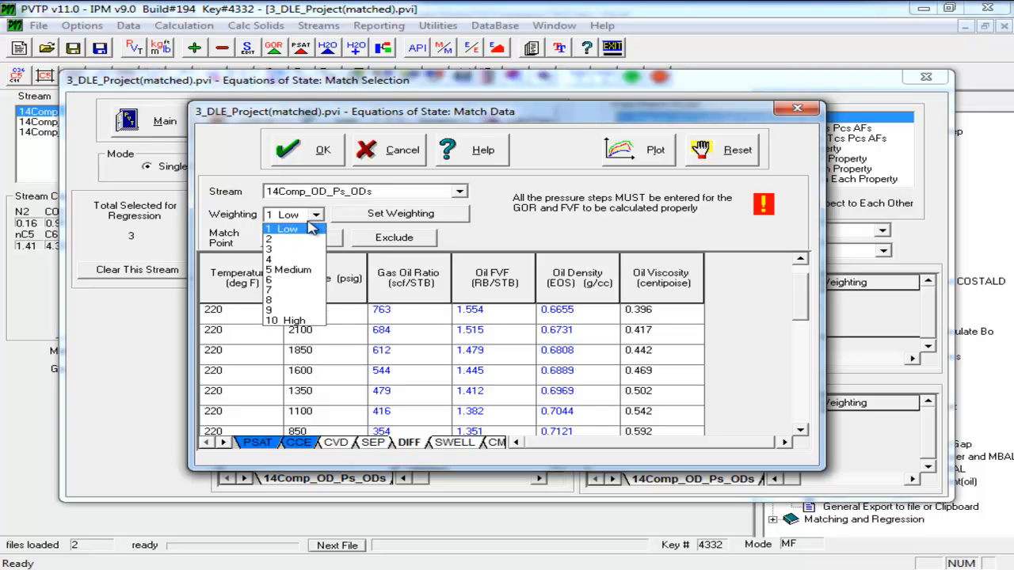
pyautogui.click(298, 248)
pyautogui.click(390, 213)
pyautogui.click(400, 332)
pyautogui.click(403, 310)
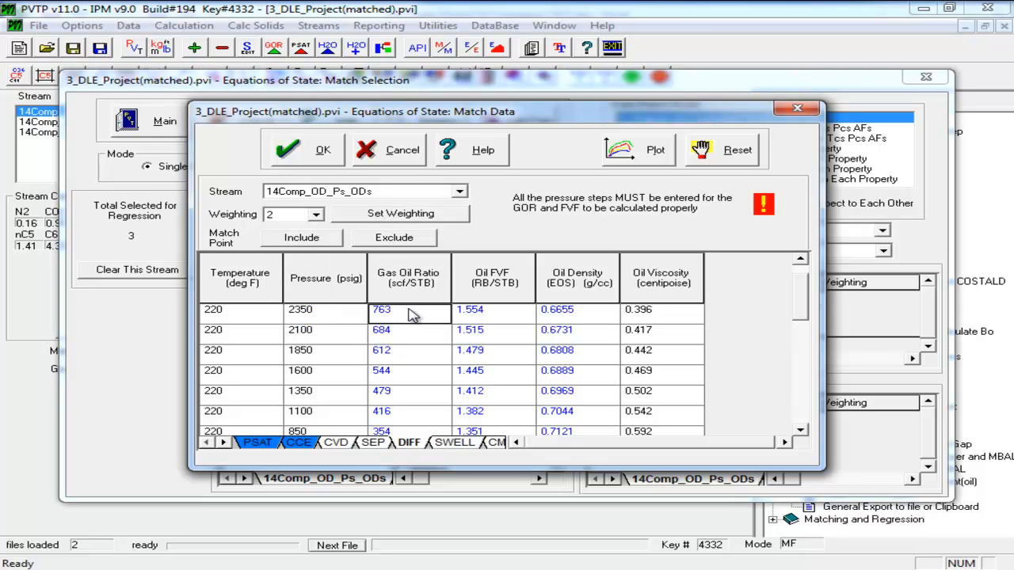
pyautogui.click(315, 215)
pyautogui.click(297, 249)
pyautogui.click(400, 318)
pyautogui.click(403, 335)
pyautogui.click(403, 315)
# Set the weighting of all gas oil ratios from 2100 down to 0 psig to 2.
pyautogui.click(382, 333)
pyautogui.click(400, 371)
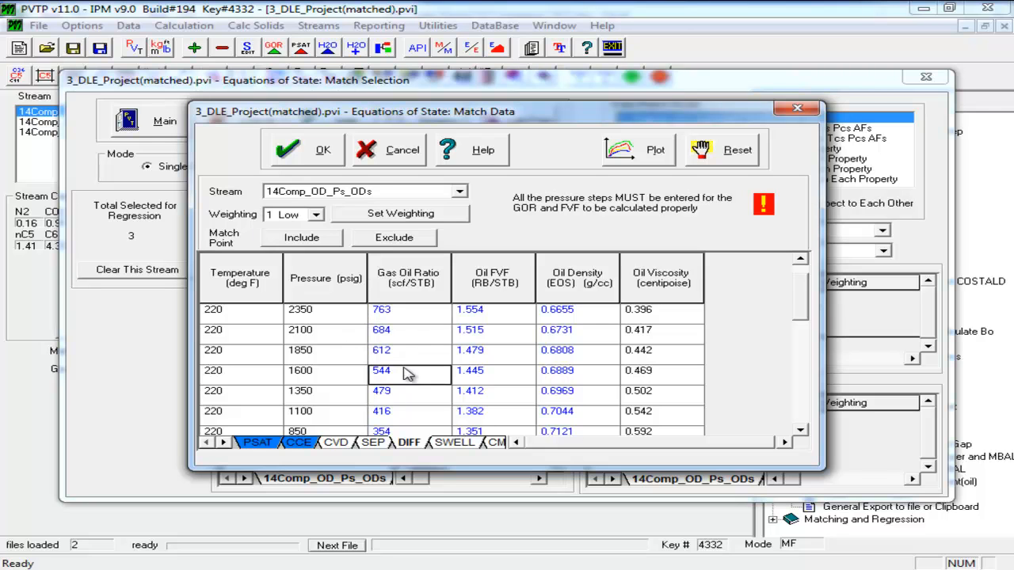
pyautogui.click(395, 339)
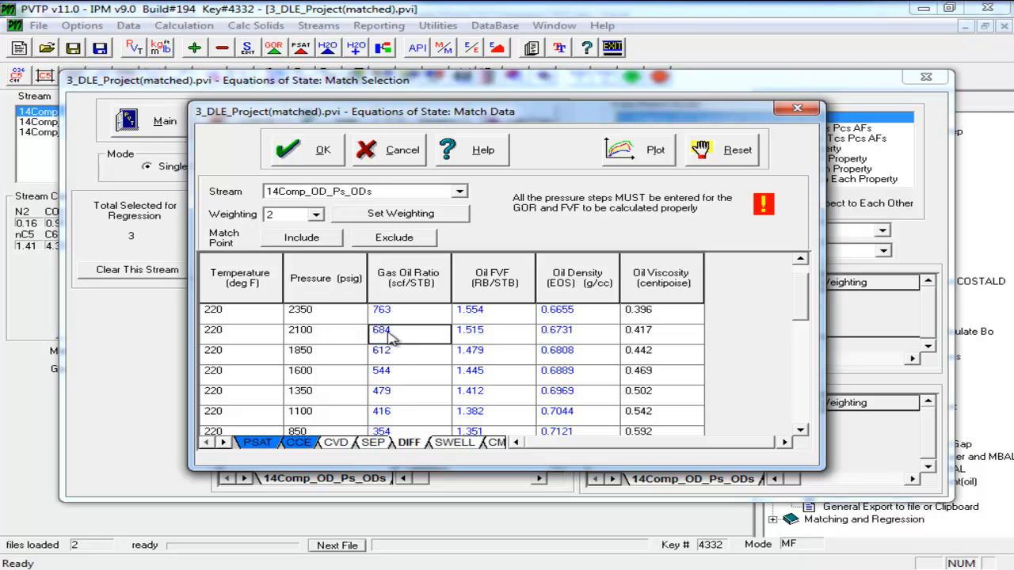
pyautogui.moveTo(399, 336); pyautogui.dragTo(419, 359)
pyautogui.click(289, 217)
pyautogui.click(290, 241)
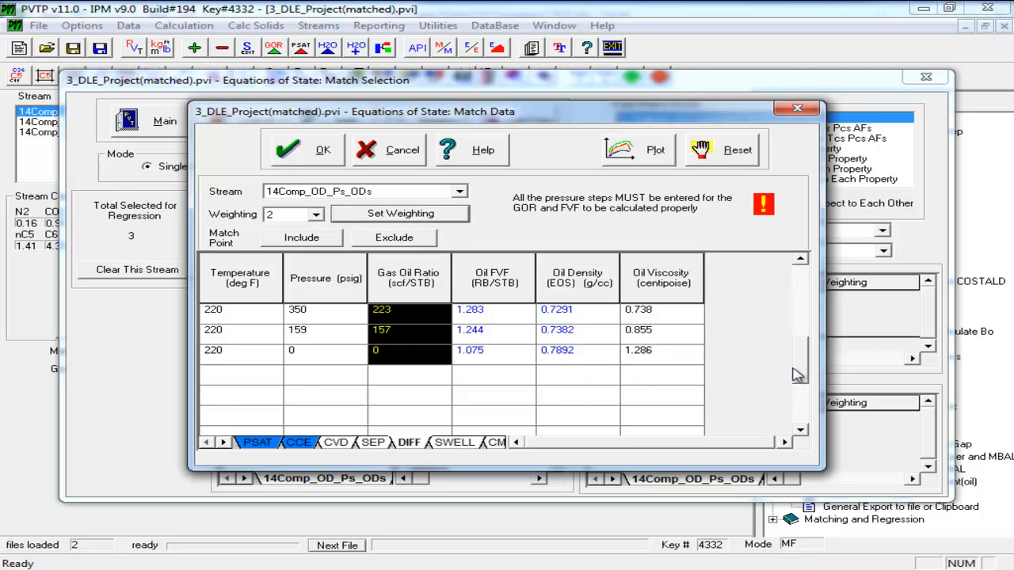
pyautogui.moveTo(801, 372); pyautogui.dragTo(798, 285)
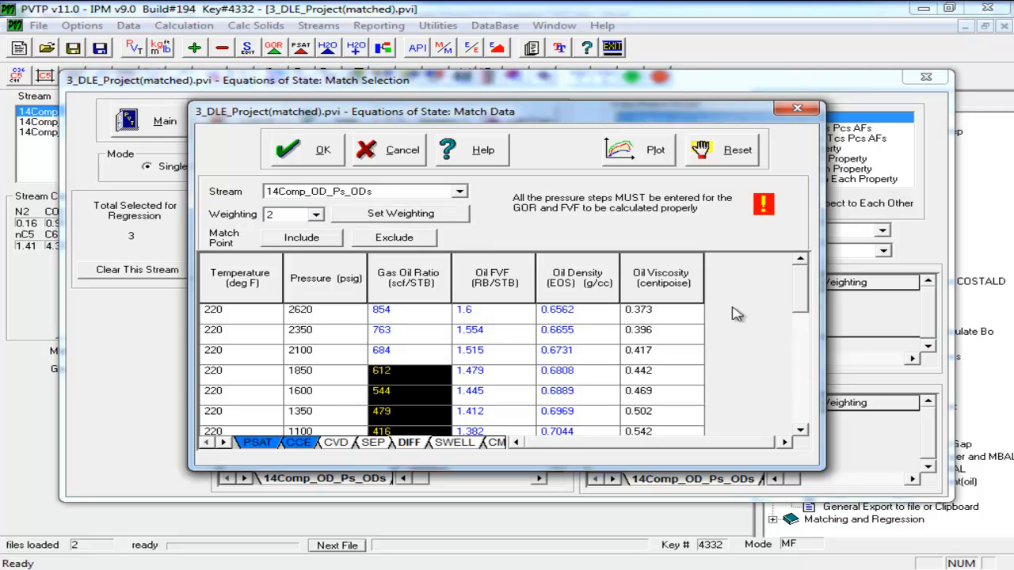
# Check the gas oil ratio weightings at 2100, 2350, 2620 and 1600 psig.
pyautogui.click(406, 350)
pyautogui.click(418, 333)
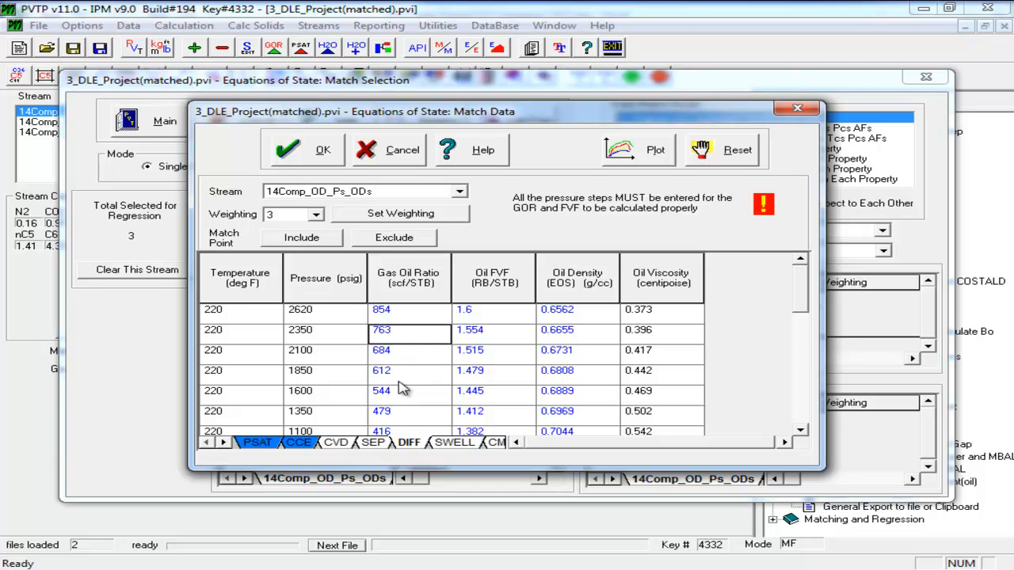
pyautogui.click(407, 316)
pyautogui.click(420, 397)
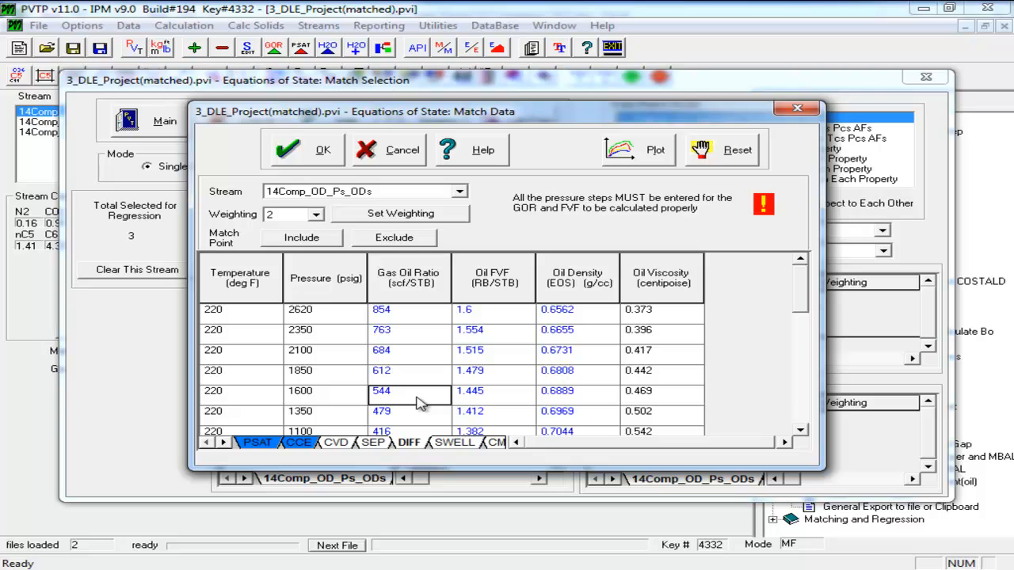
pyautogui.click(379, 313)
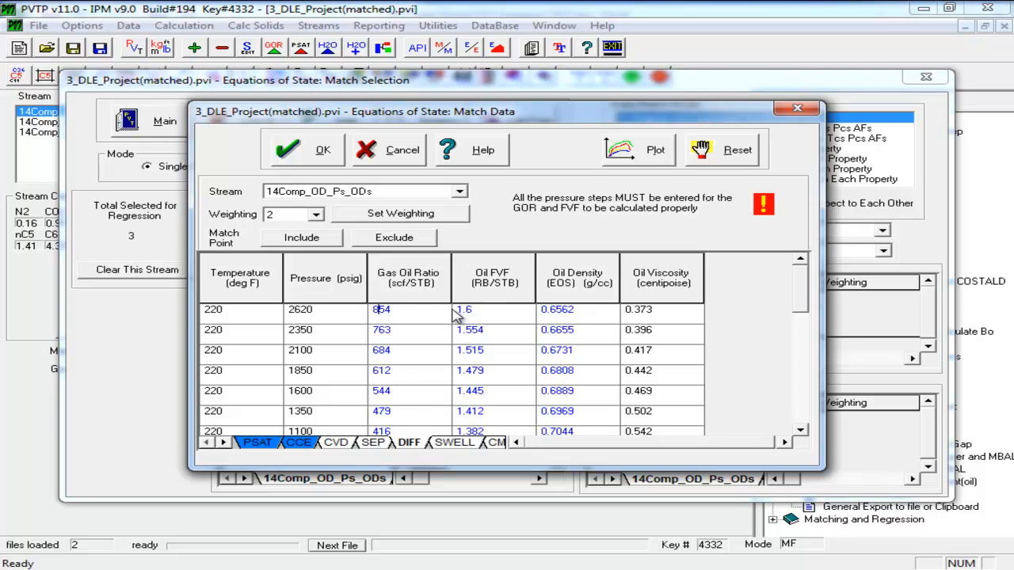
# Try excluding the gas oil ratios from 2350 to 0 psig from the match, and cancel the match data and match selection.
pyautogui.click(405, 336)
pyautogui.moveTo(405, 336); pyautogui.dragTo(428, 355)
pyautogui.click(396, 238)
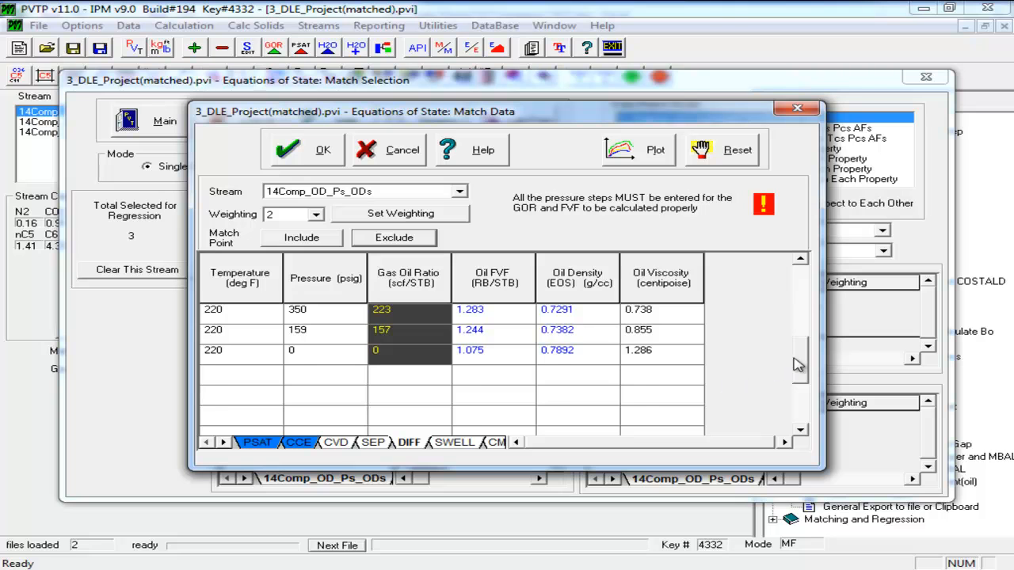
pyautogui.moveTo(796, 366); pyautogui.dragTo(810, 270)
pyautogui.click(415, 342)
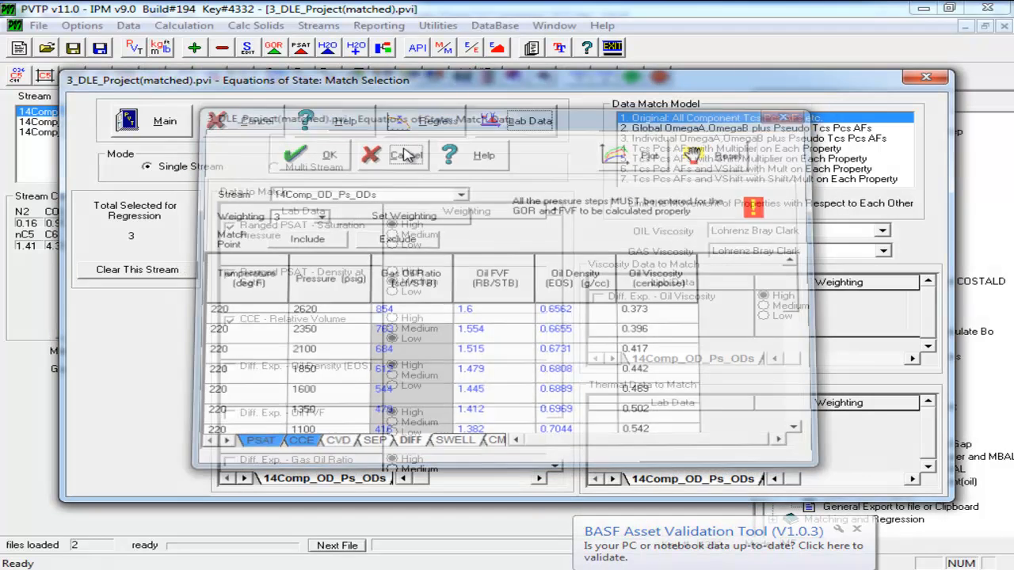
pyautogui.click(406, 148)
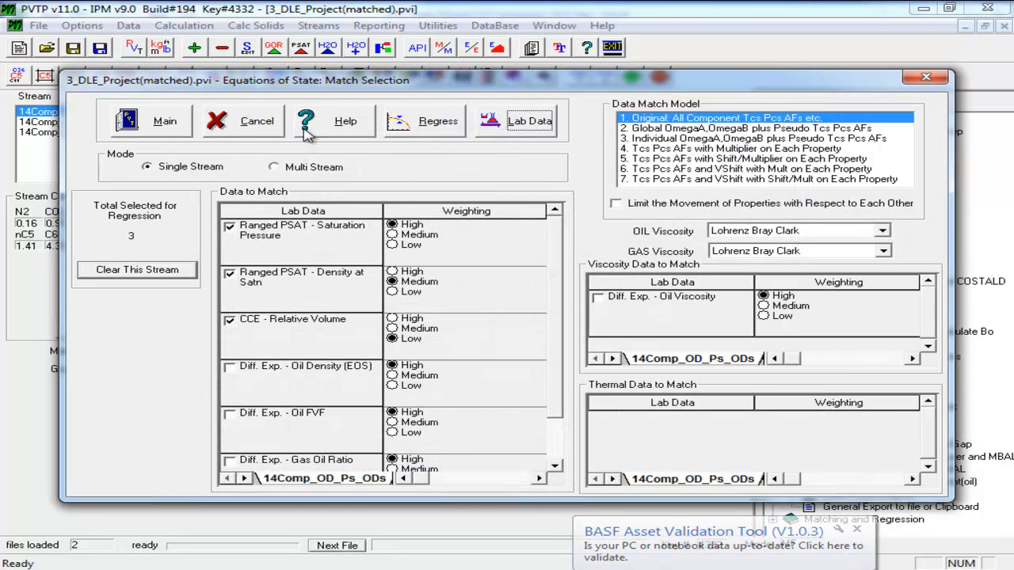
pyautogui.click(261, 121)
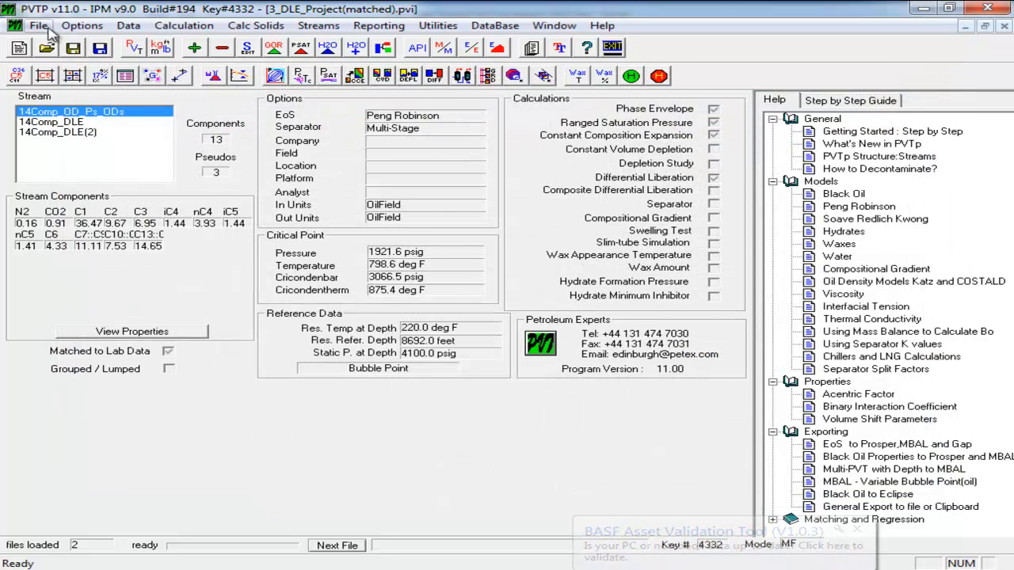
# Delete the stream 14Comp_DLE(2) from the project.
pyautogui.click(69, 122)
pyautogui.click(73, 131)
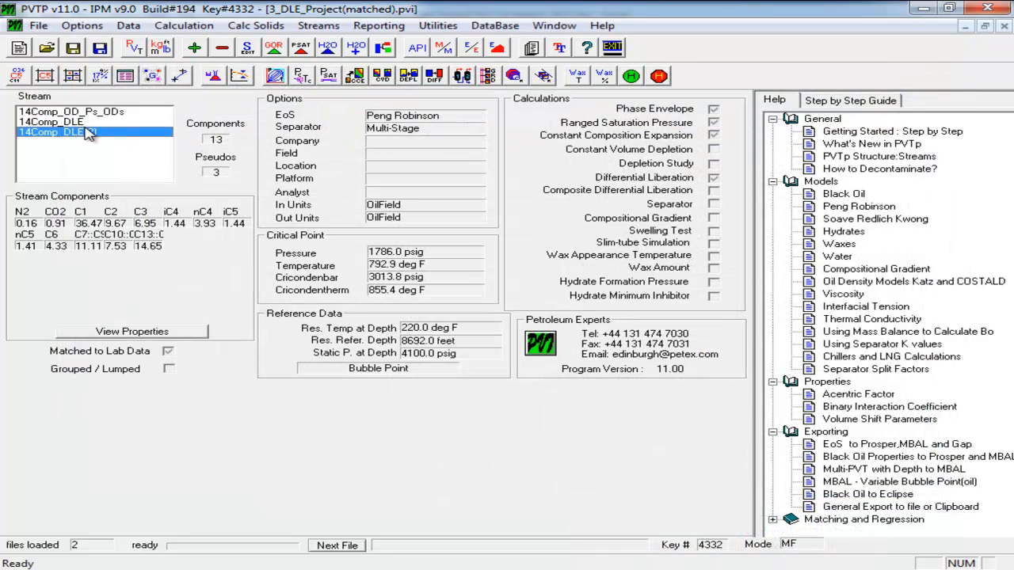
pyautogui.click(86, 123)
pyautogui.click(106, 134)
pyautogui.click(222, 48)
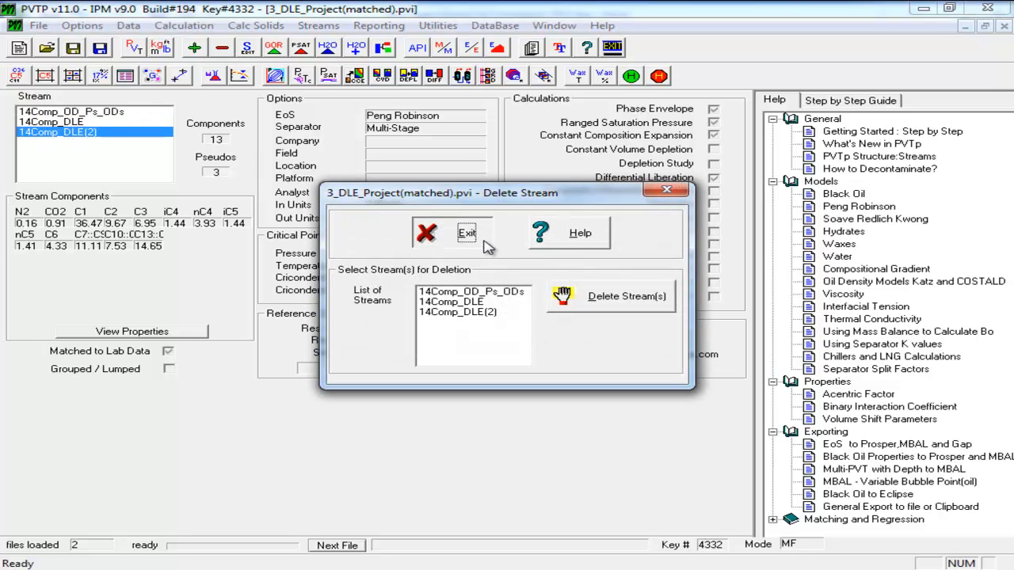
pyautogui.click(513, 313)
pyautogui.click(564, 297)
pyautogui.click(611, 331)
pyautogui.press('Return')
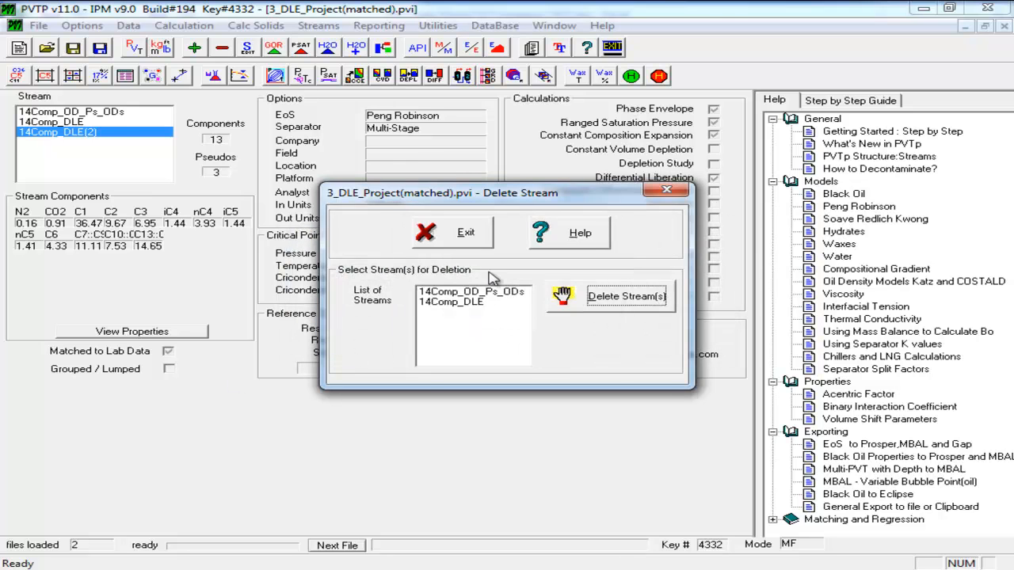
pyautogui.click(477, 243)
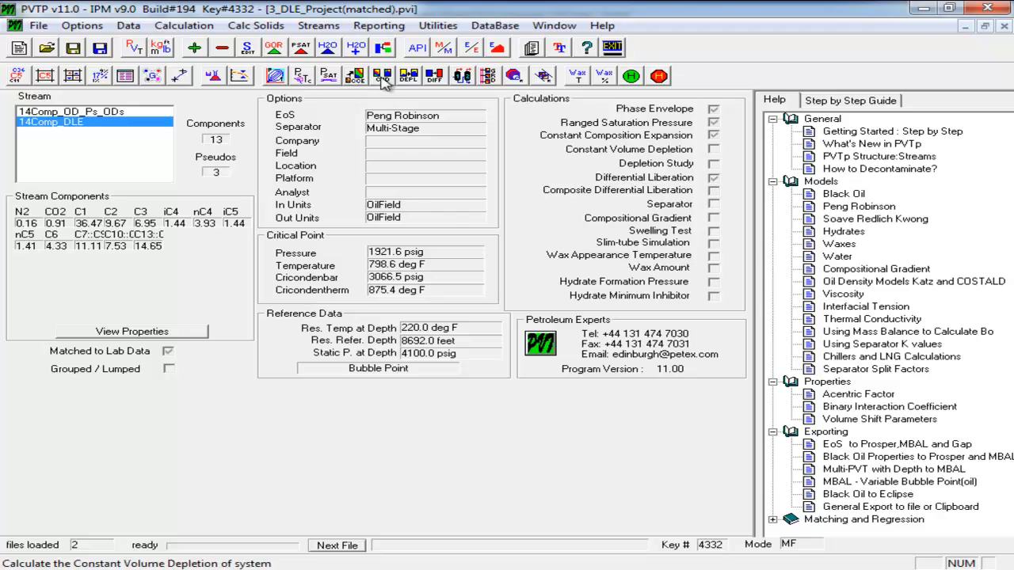
# Run the differential calculation at 220 deg F for the streams 14Comp_OD_Ps_ODs and 14Comp_DLE.
pyautogui.click(434, 76)
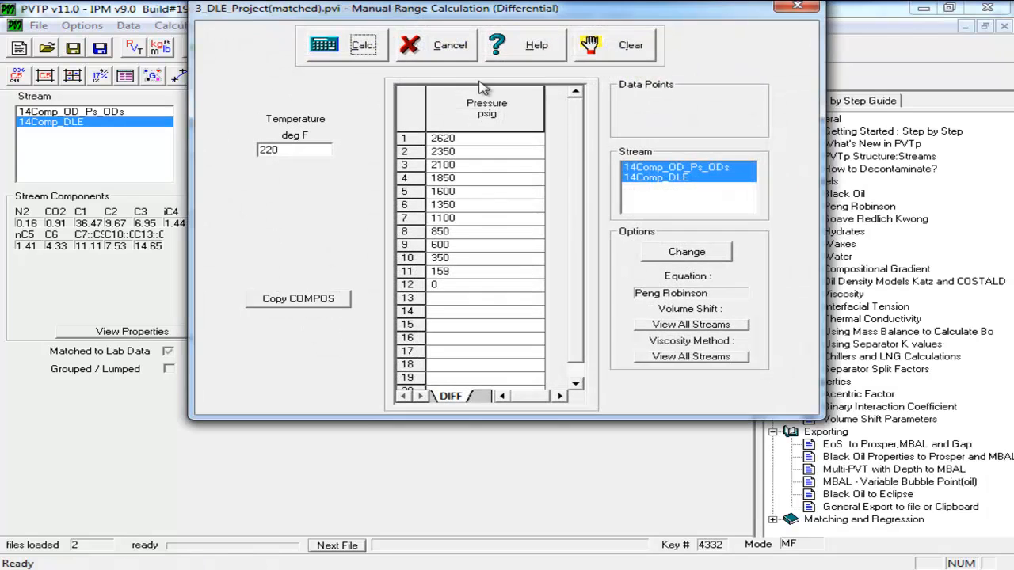
pyautogui.click(352, 44)
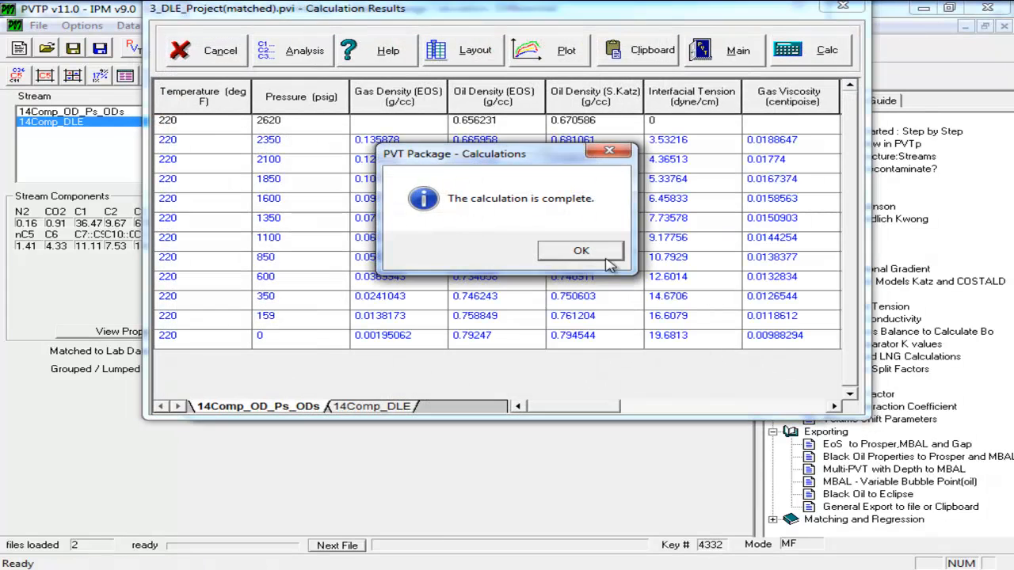
pyautogui.click(580, 250)
# Copy the Oil Density (S.Katz) results of 14Comp_OD_Ps_ODs into the lab oil density column from E6 on the DLE sheet in Excel.
pyautogui.moveTo(587, 120); pyautogui.dragTo(583, 356)
pyautogui.hotkey('ctrl', 'c')
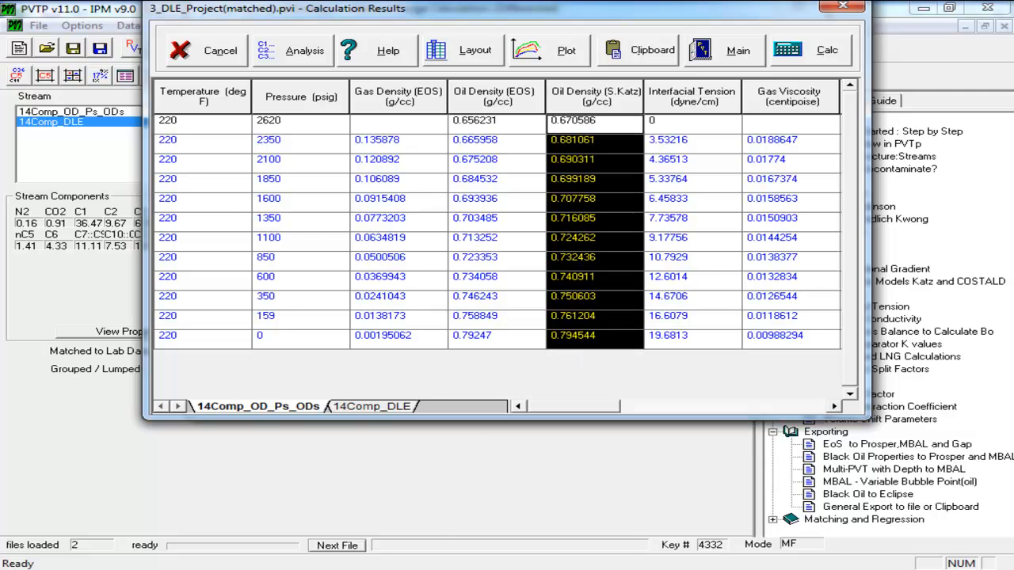
pyautogui.hotkey('alt', 'Tab')
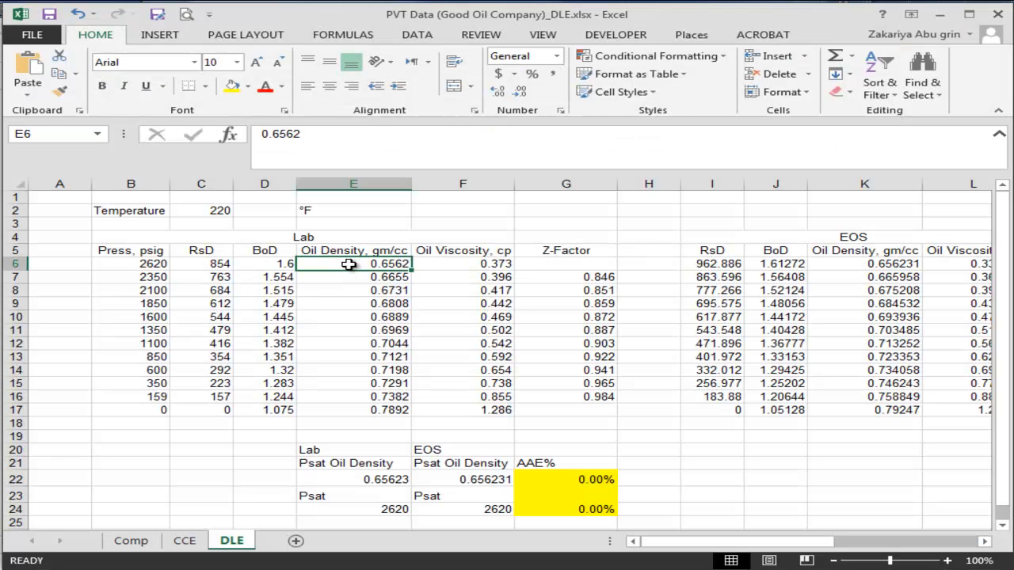
pyautogui.hotkey('ctrl', 'v')
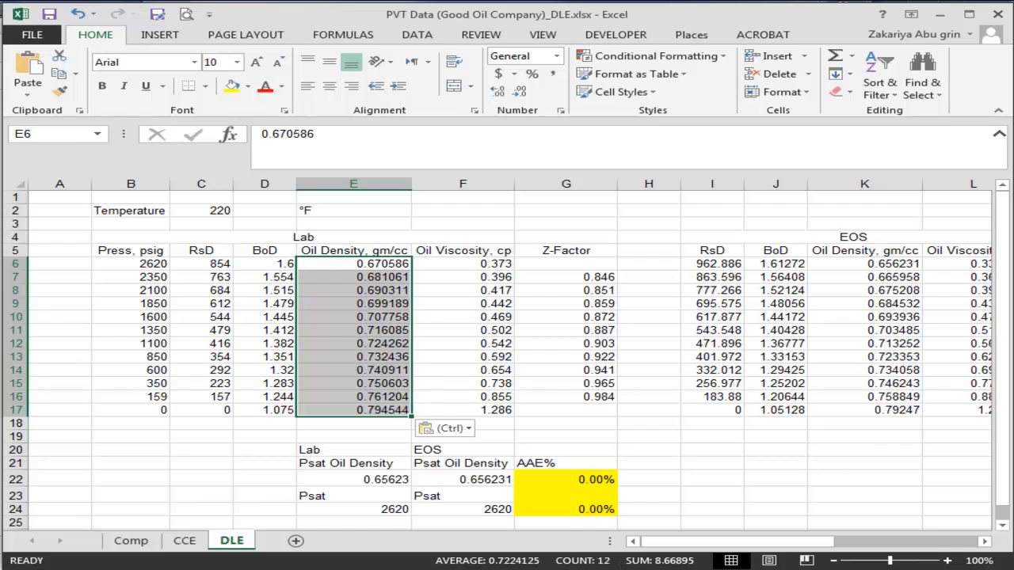
# Copy the Oil Density (EOS) results from PVTP over the lab oil densities from cell E6 in Excel.
pyautogui.hotkey('alt', 'Tab')
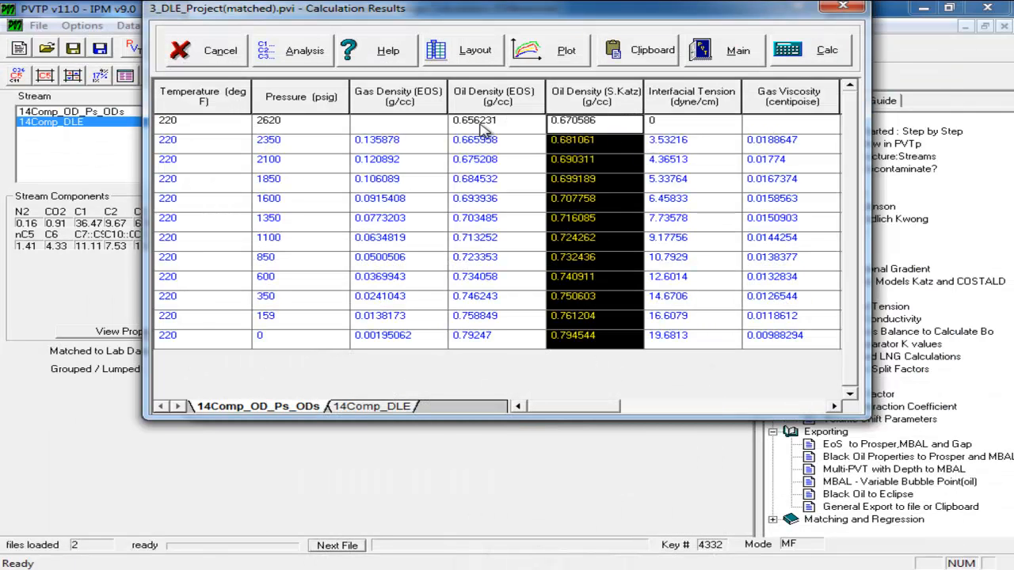
pyautogui.moveTo(523, 123); pyautogui.dragTo(498, 337)
pyautogui.hotkey('ctrl', 'c')
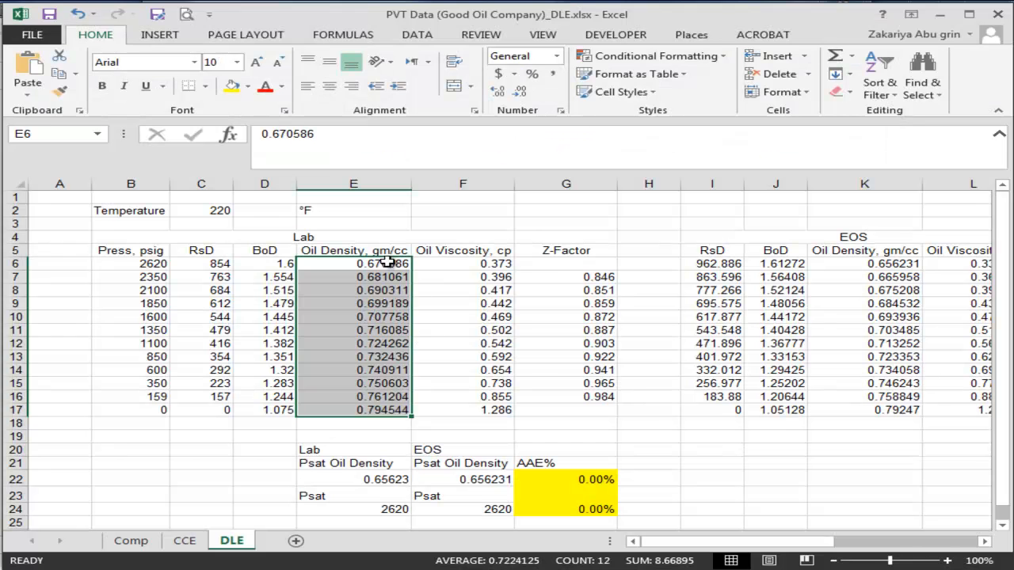
pyautogui.click(388, 263)
pyautogui.hotkey('ctrl', 'v')
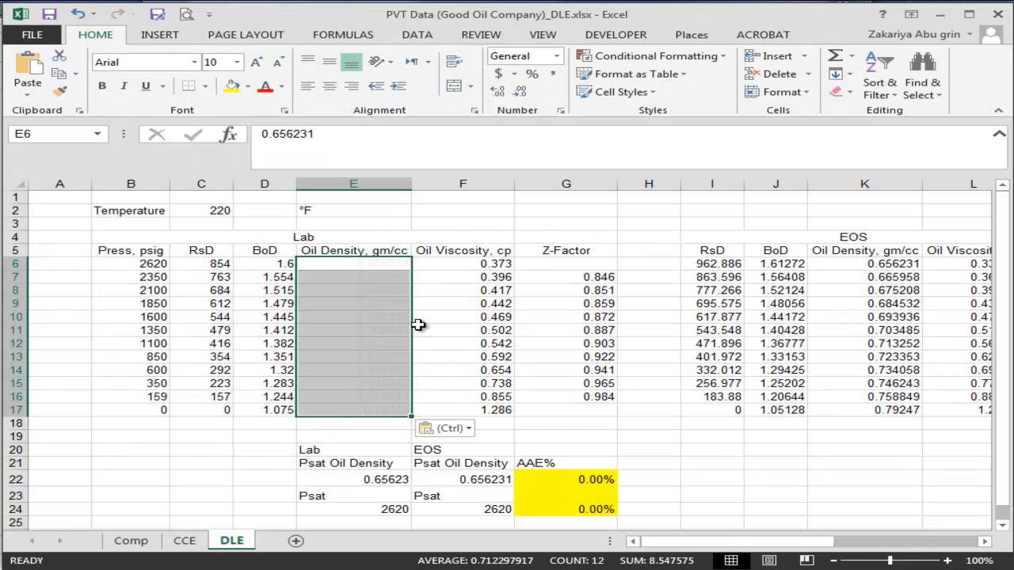
# Review another column of the differential results in PVTP, and undo the last oil density paste on the DLE sheet in Excel.
pyautogui.click(545, 515)
pyautogui.moveTo(544, 406); pyautogui.dragTo(655, 407)
pyautogui.moveTo(588, 125); pyautogui.dragTo(587, 351)
pyautogui.moveTo(590, 316); pyautogui.dragTo(586, 130)
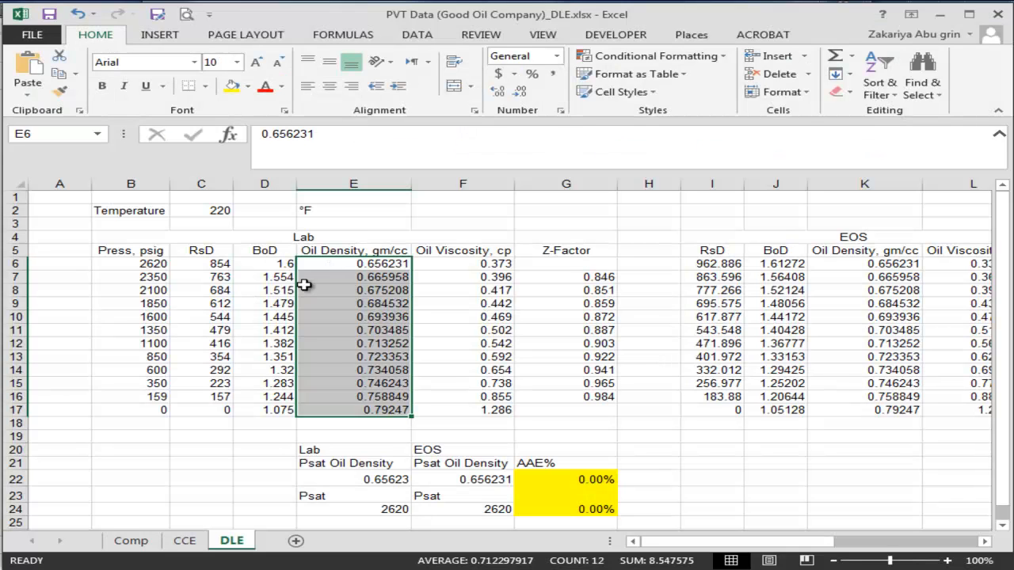
pyautogui.hotkey('ctrl', 'z')
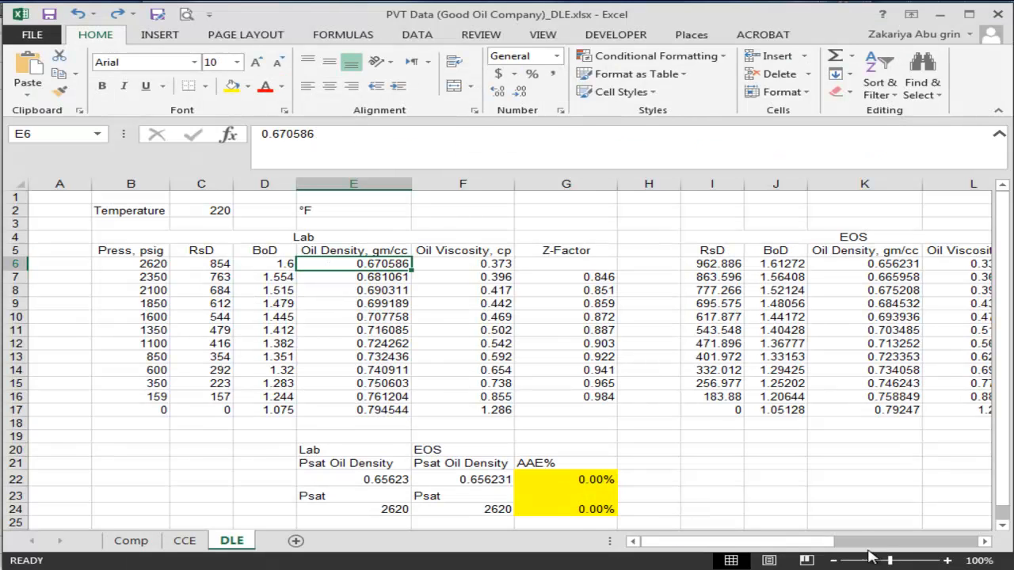
pyautogui.moveTo(819, 547); pyautogui.dragTo(829, 545)
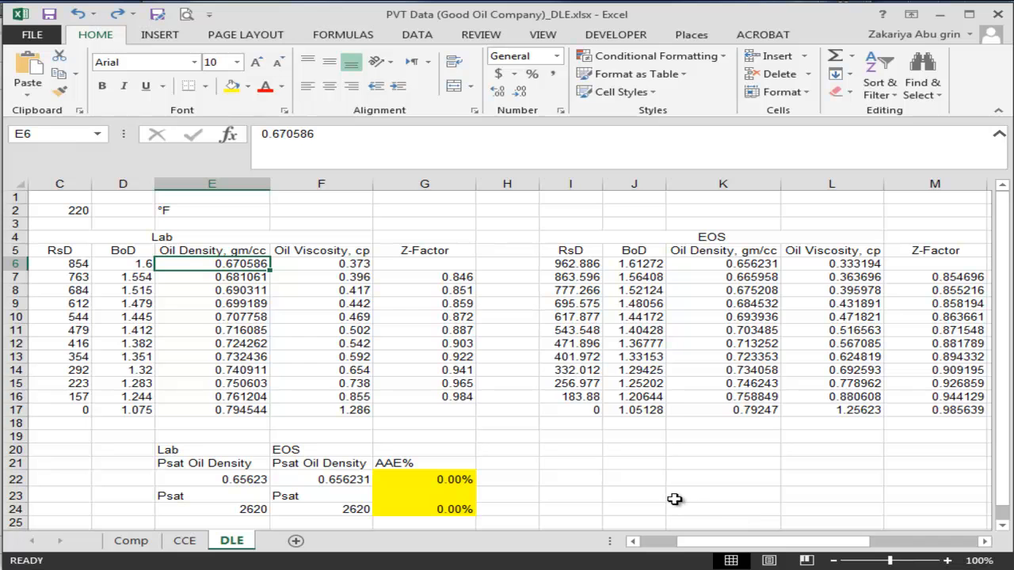
# Restore the lab oil densities on the DLE sheet and fill the EOS RsD column from I6 with the PVTP gas oil ratio results.
pyautogui.hotkey('ctrl', 'y')
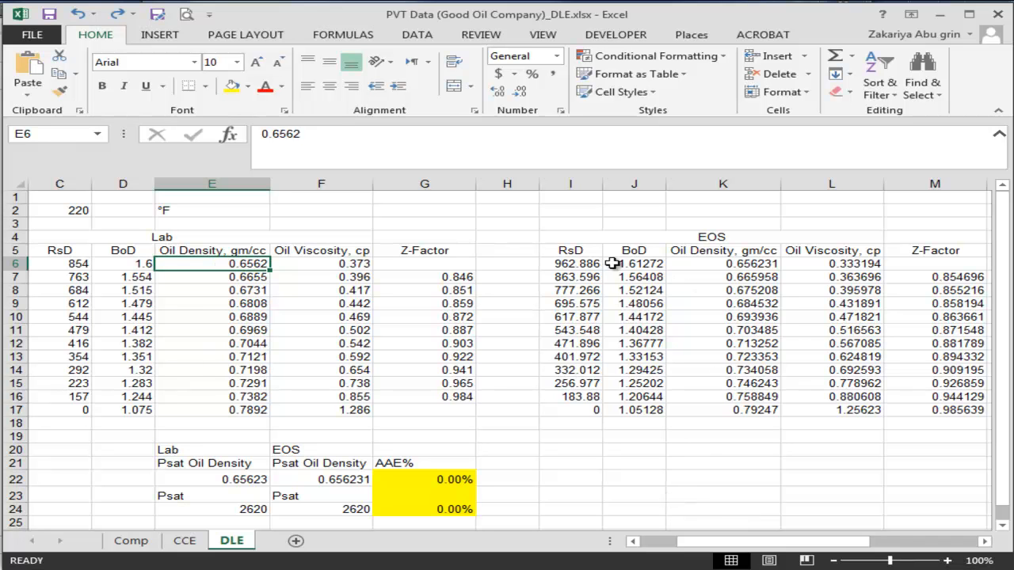
pyautogui.click(586, 266)
pyautogui.write('962.886 863.596 777.266 695.575 617.877 543.548 471.896 401.972 332.012 256.977 183.88 0')
# Copy the Oil FVF results of 14Comp_OD_Ps_ODs from PVTP into the EOS BoD column from J6 on the DLE sheet in Excel.
pyautogui.hotkey('alt', 'Tab')
pyautogui.moveTo(493, 124); pyautogui.dragTo(493, 362)
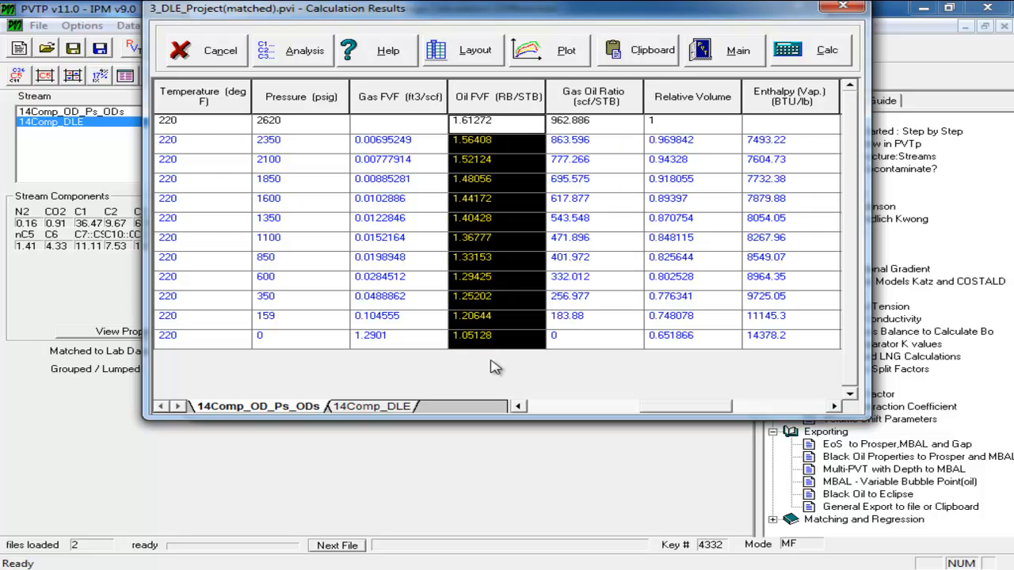
pyautogui.hotkey('ctrl', 'c')
pyautogui.hotkey('alt', 'Tab')
pyautogui.click(634, 265)
pyautogui.hotkey('ctrl', 'v')
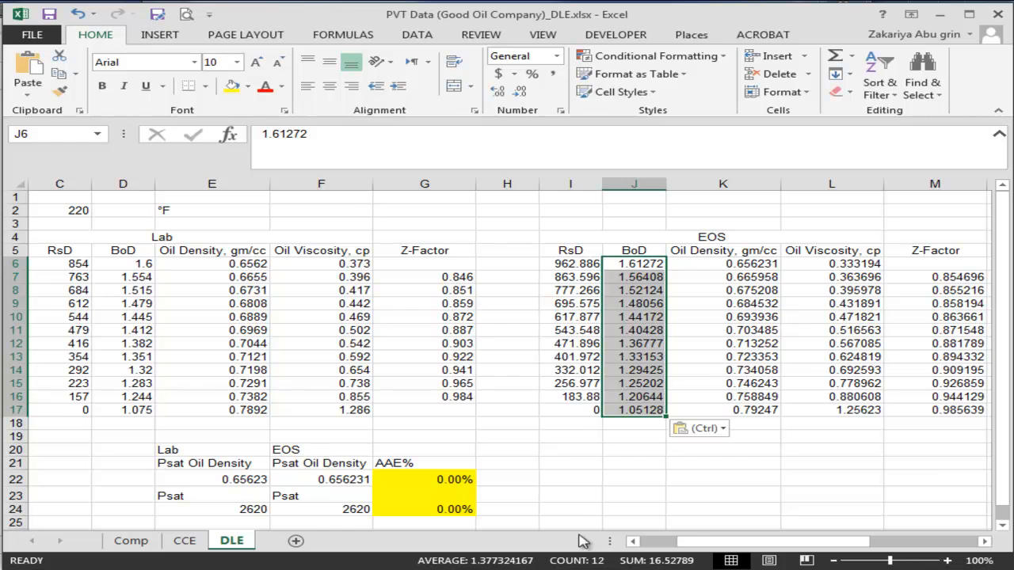
# Examine the AAE% columns on the DLE sheet and close the differential calculation results in PVTP.
pyautogui.moveTo(708, 545); pyautogui.dragTo(822, 545)
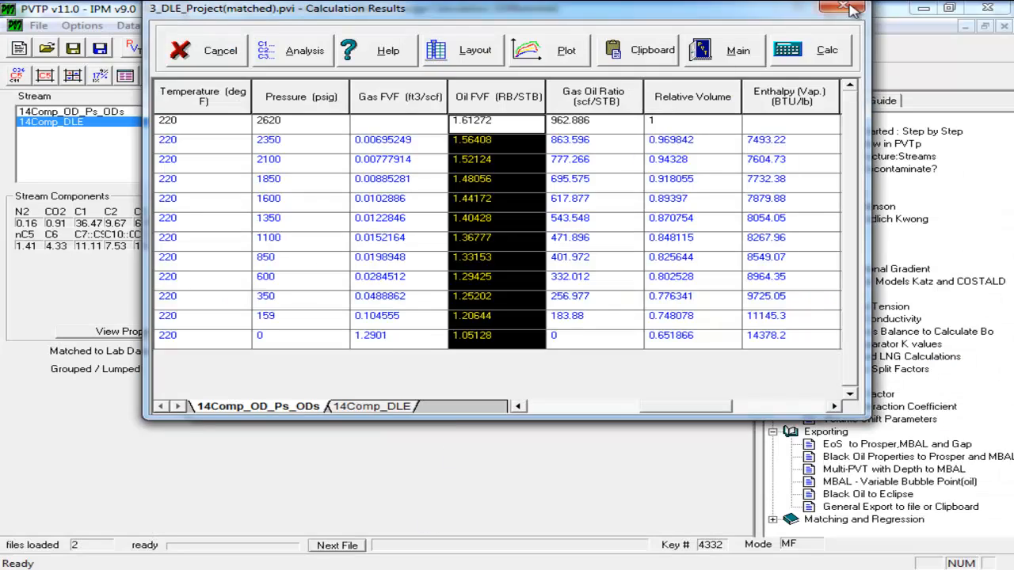
pyautogui.click(852, 11)
pyautogui.click(797, 6)
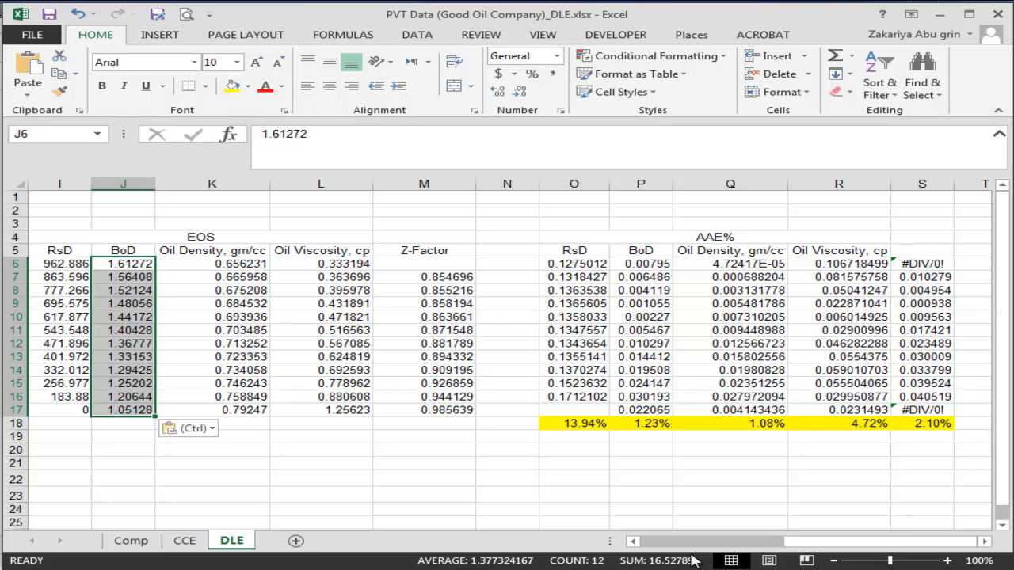
# Open the notes file DLE match.txt from the Projects Files in PVTP folder in Notepad.
pyautogui.click(226, 569)
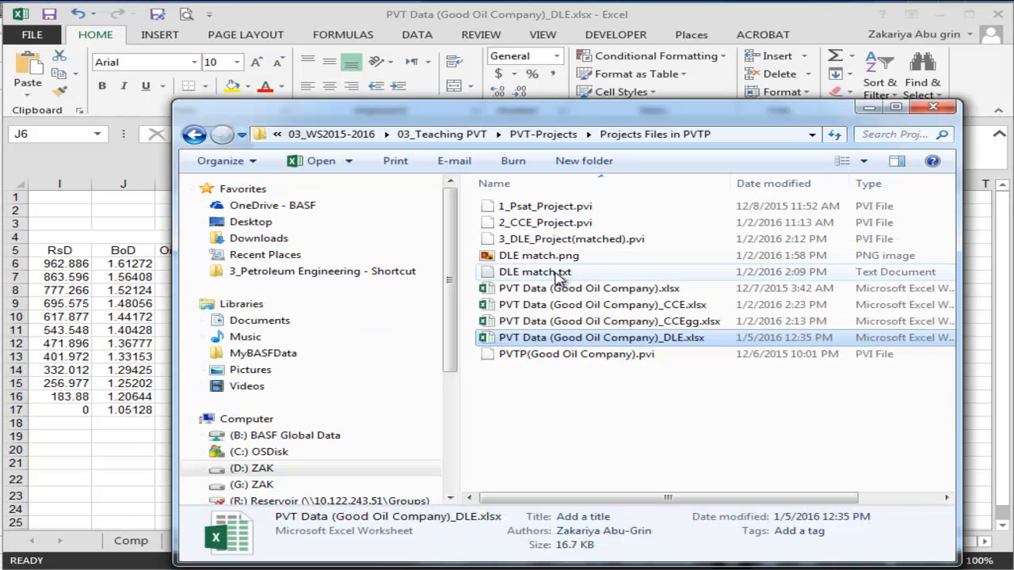
pyautogui.doubleClick(564, 273)
pyautogui.moveTo(714, 72); pyautogui.dragTo(499, 2)
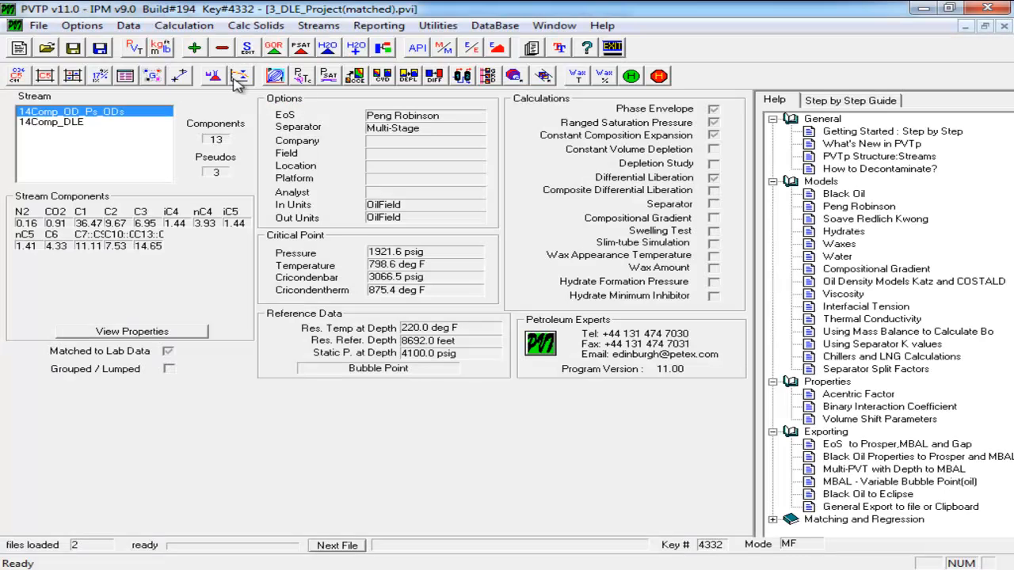
# Open the match data of 14Comp_OD_Ps_ODs in PVTP and check the weighting of the saturation density on the PSAT data.
pyautogui.click(240, 75)
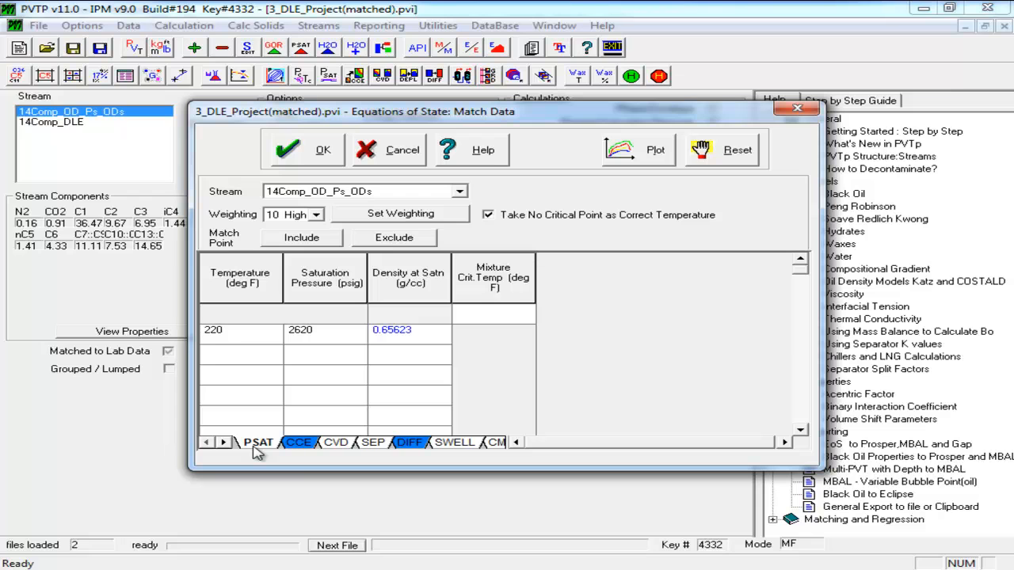
pyautogui.click(309, 446)
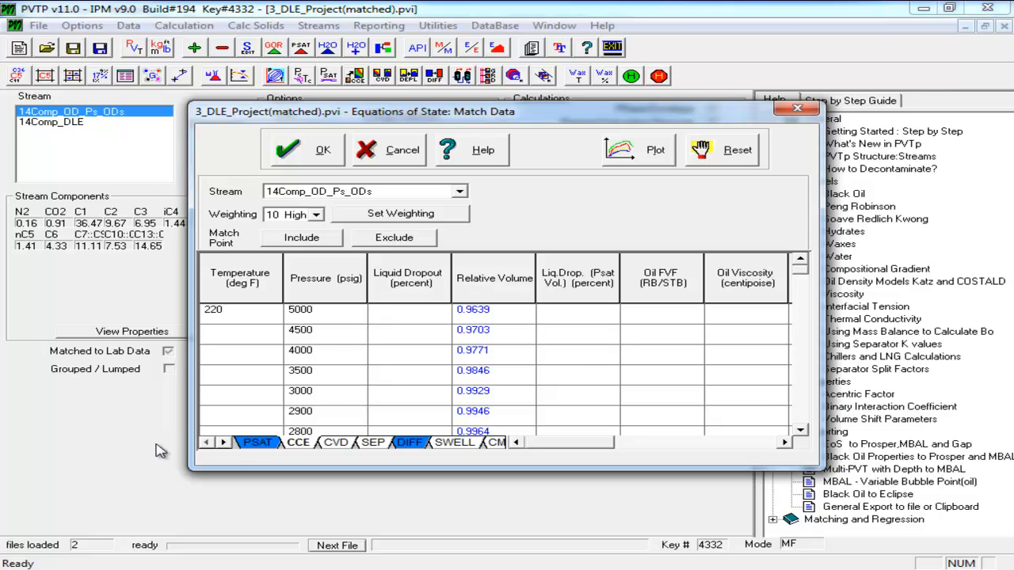
pyautogui.click(251, 442)
pyautogui.click(394, 337)
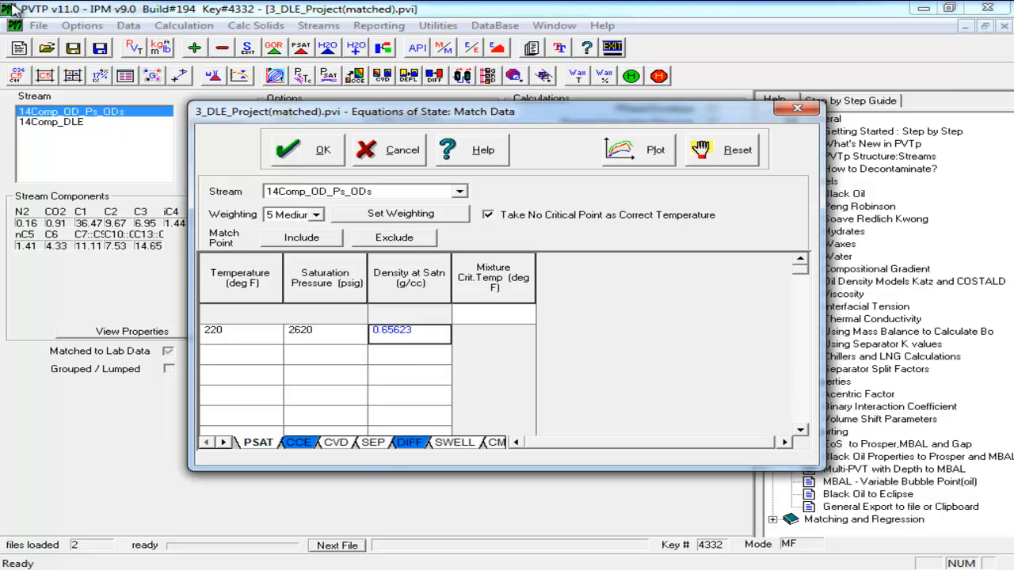
# Review the CCE match data of 14Comp_OD_Ps_ODs down the pressure steps and check the relative volume weighting.
pyautogui.click(305, 442)
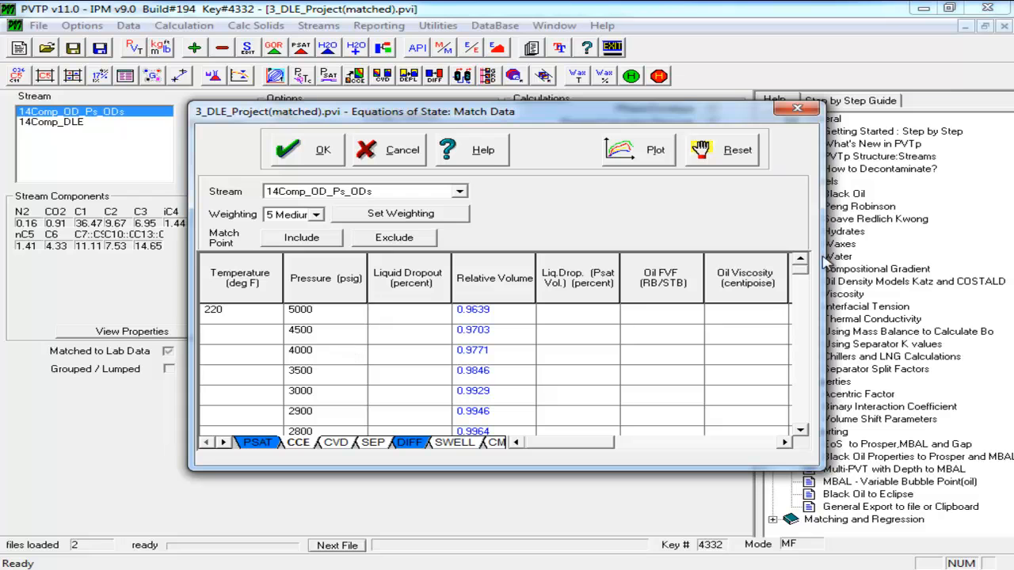
pyautogui.click(801, 431)
pyautogui.click(801, 431)
pyautogui.click(801, 431)
pyautogui.click(801, 431)
pyautogui.click(801, 431)
pyautogui.click(801, 431)
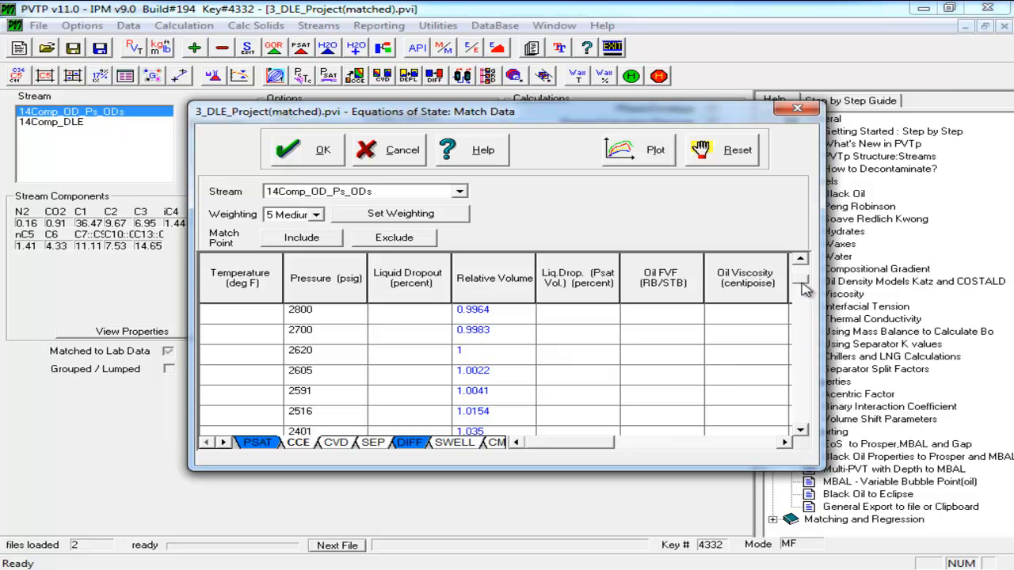
pyautogui.moveTo(801, 282); pyautogui.dragTo(803, 267)
pyautogui.click(399, 327)
pyautogui.moveTo(460, 313); pyautogui.dragTo(351, 314)
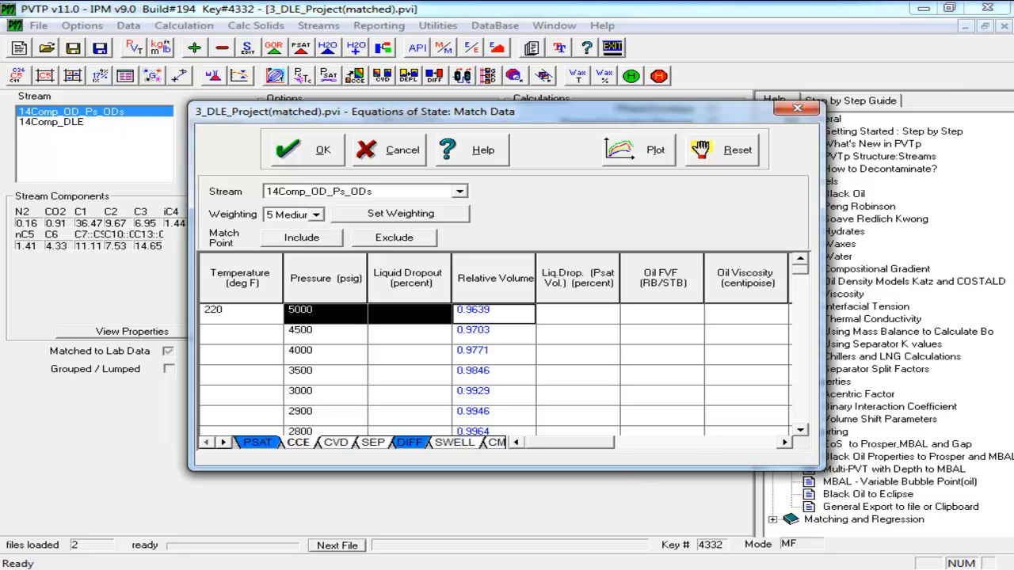
# Delete the CCE Vrel line from the DLE match.txt notes and renumber the remaining items as 2 and 3.
pyautogui.hotkey('alt', 'Tab')
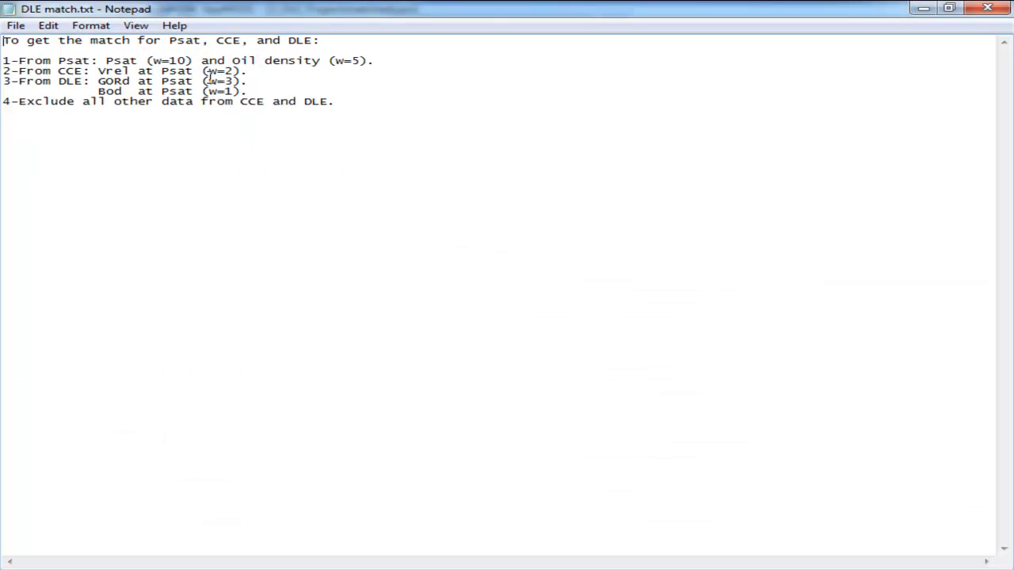
pyautogui.moveTo(243, 71); pyautogui.dragTo(2, 73)
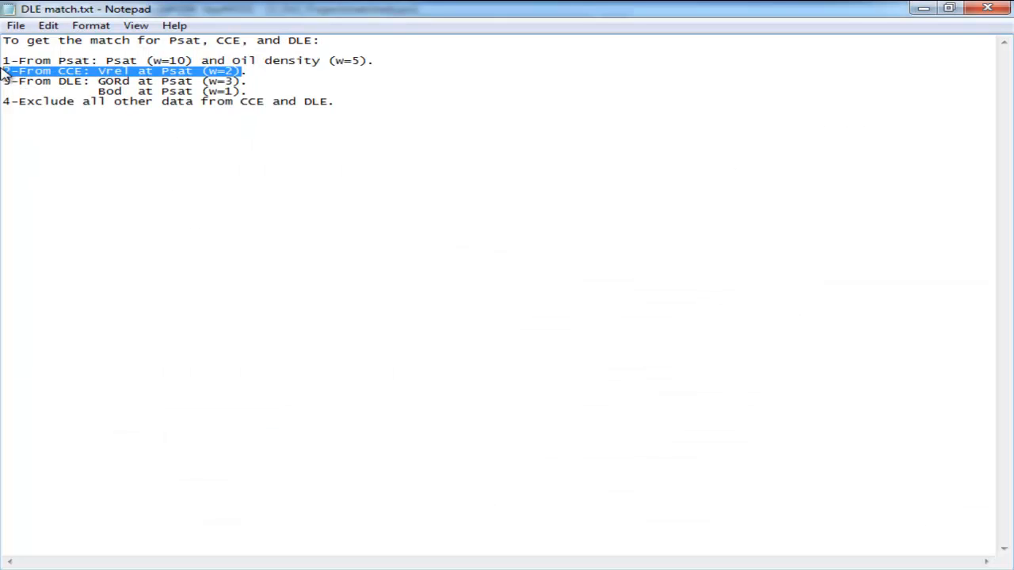
pyautogui.press('Delete')
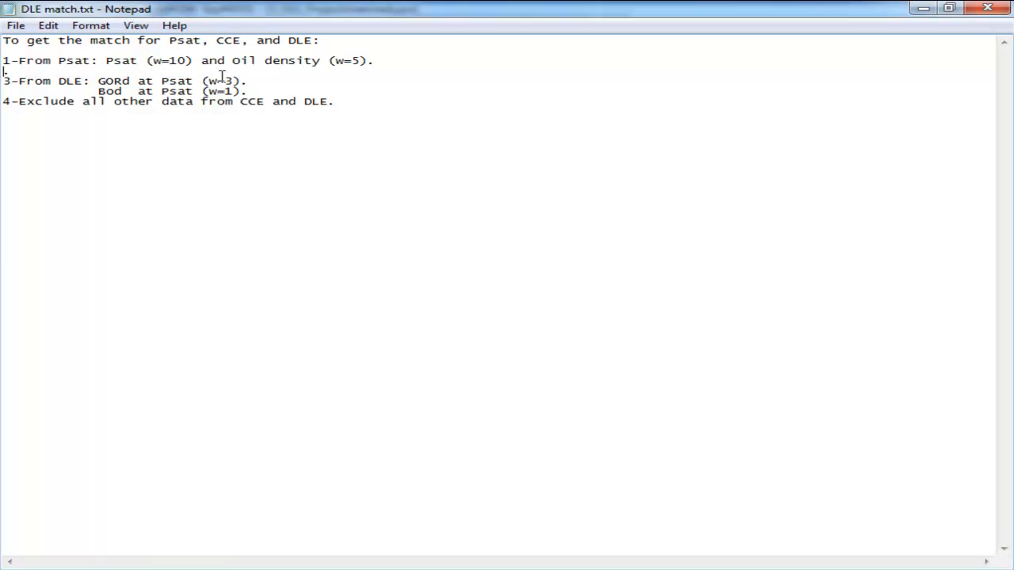
pyautogui.press('BackSpace')
pyautogui.moveTo(12, 73)
pyautogui.mouseDown()
pyautogui.moveTo(3, 73)
pyautogui.moveTo(2, 91)
pyautogui.mouseUp()
pyautogui.write('2')
pyautogui.click(9, 90)
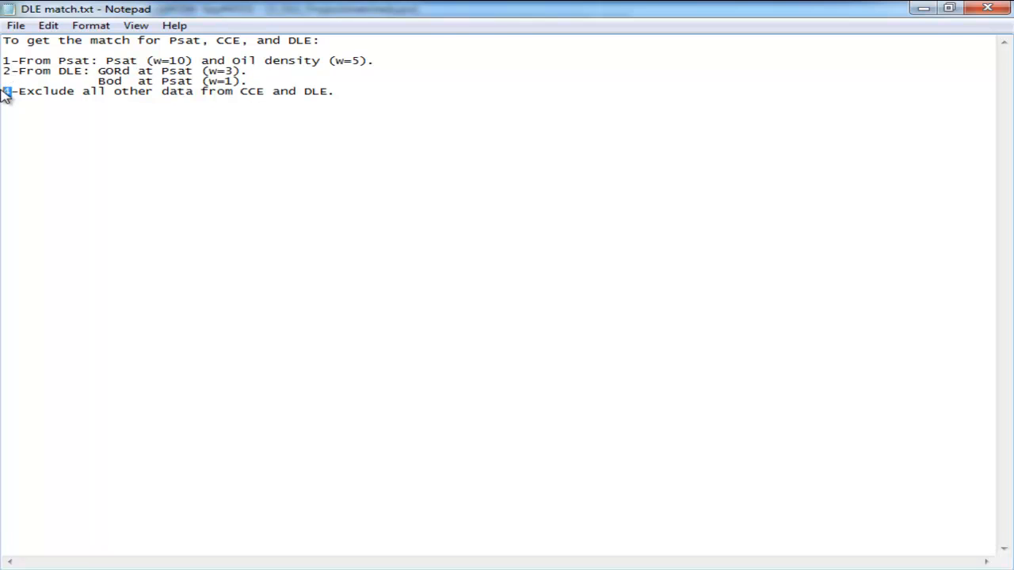
pyautogui.write('3')
pyautogui.hotkey('alt', 'Tab')
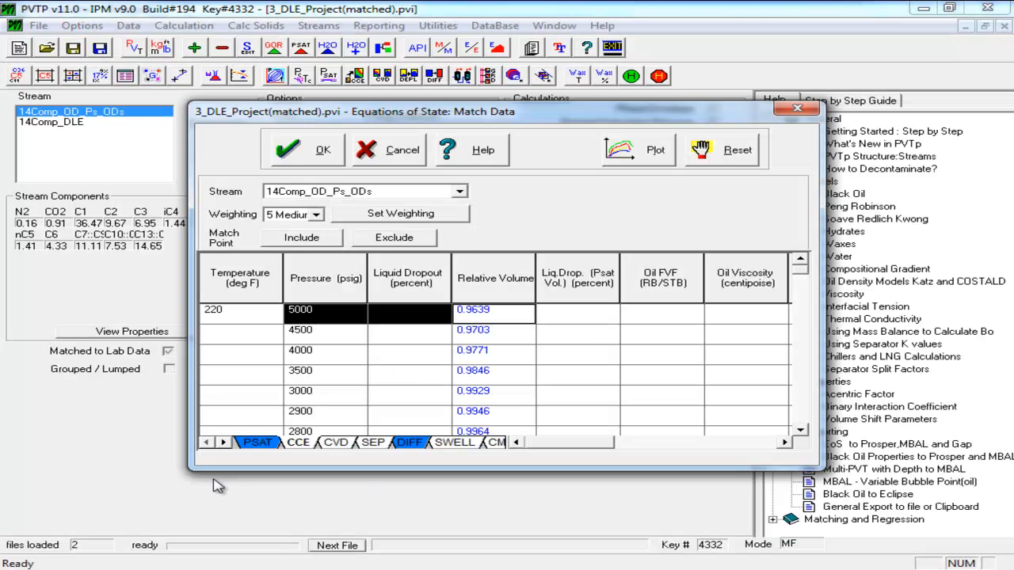
# Check the CCE relative volume and differential gas oil ratio weightings against the notes, and close the match data without saving changes.
pyautogui.click(514, 315)
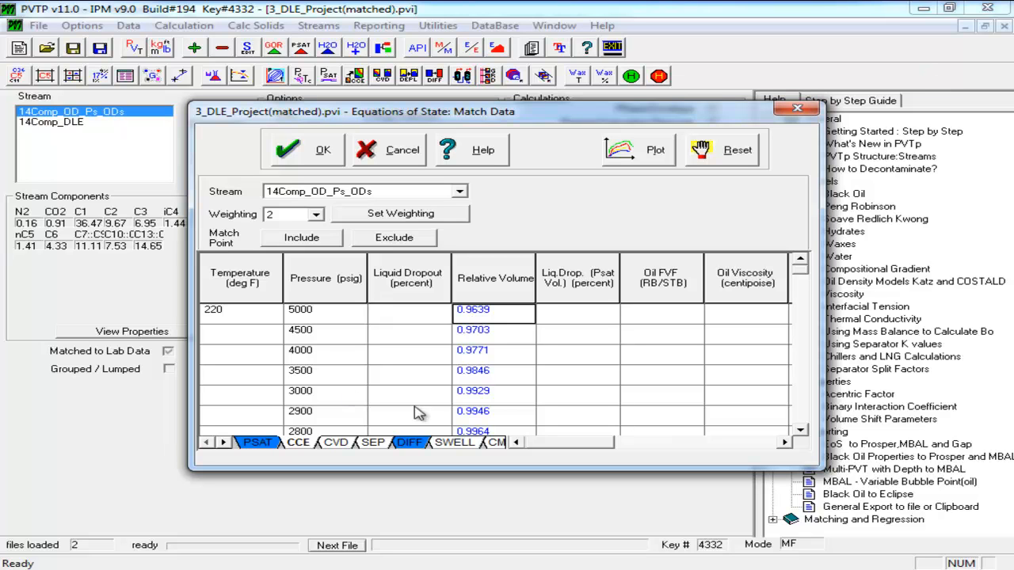
pyautogui.click(412, 443)
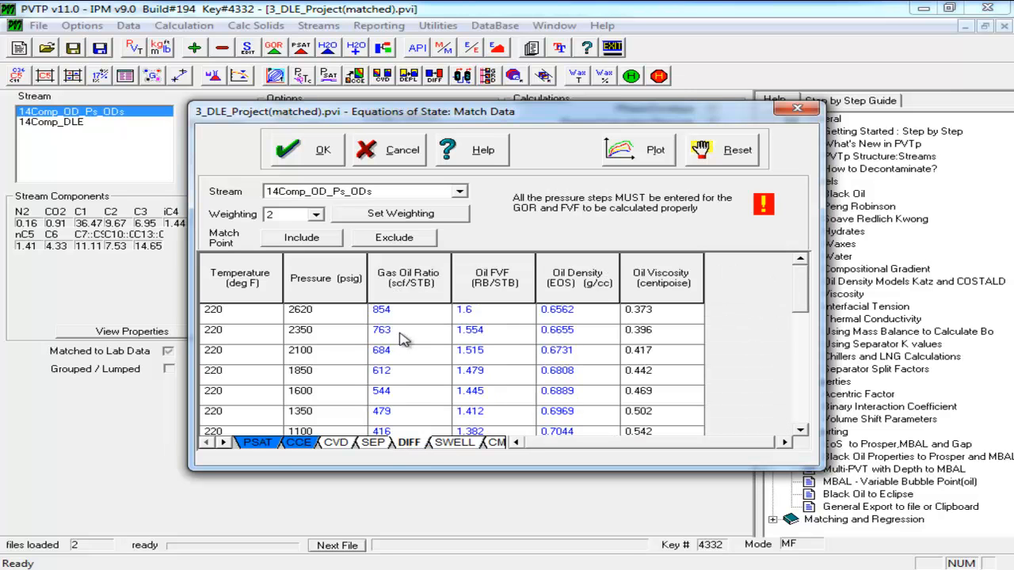
pyautogui.click(579, 569)
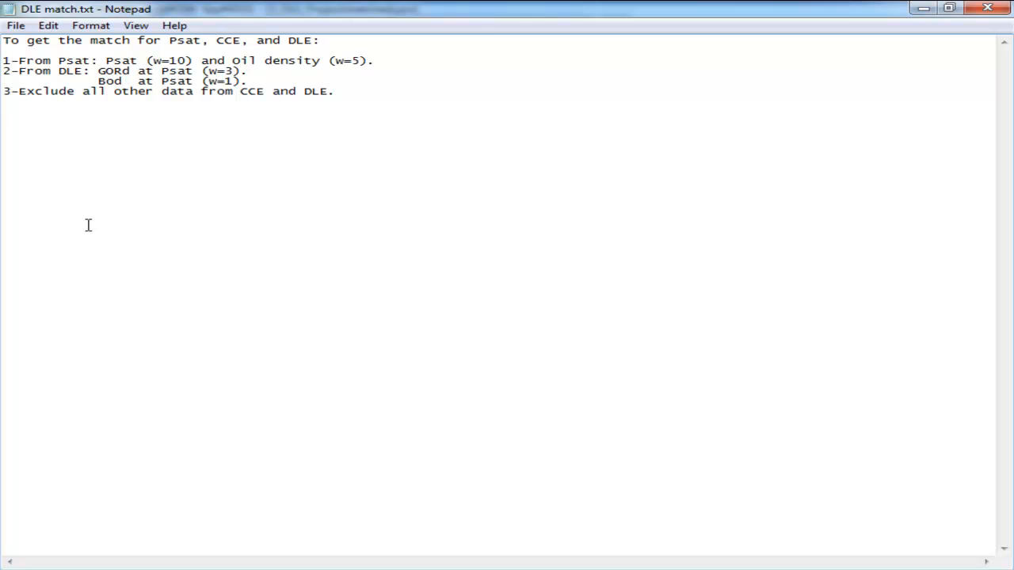
pyautogui.click(396, 569)
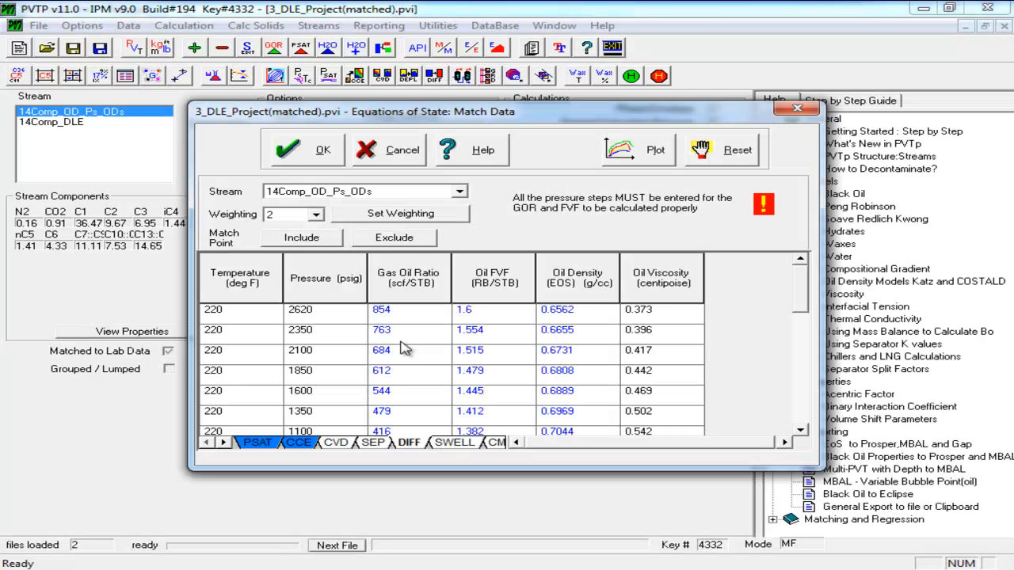
pyautogui.click(407, 311)
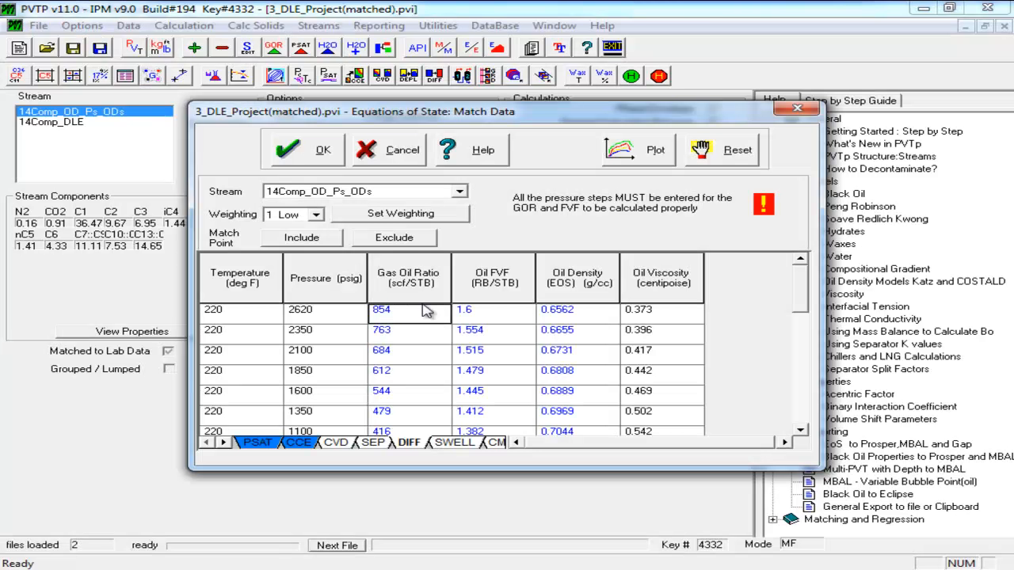
pyautogui.click(304, 222)
pyautogui.click(380, 154)
pyautogui.click(382, 154)
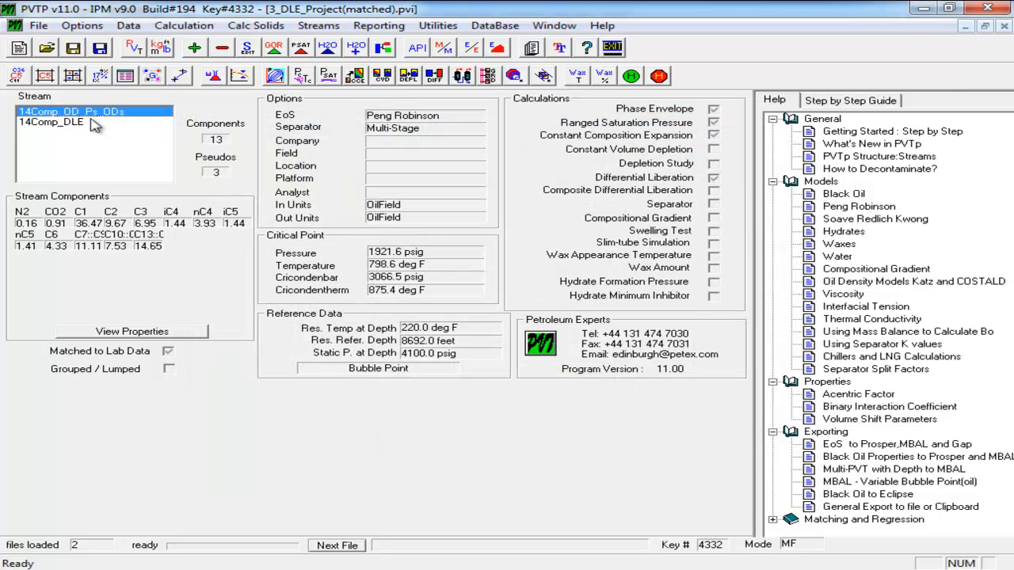
# Copy the stream 14Comp_DLE as a new stream named 14Comp_DLE(Matched).
pyautogui.click(94, 121)
pyautogui.click(194, 48)
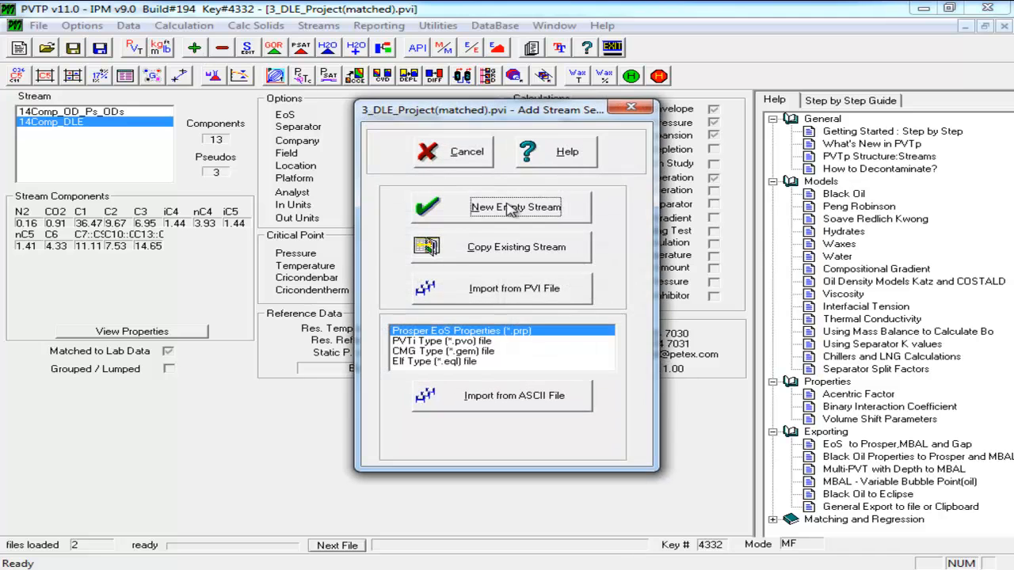
pyautogui.click(509, 250)
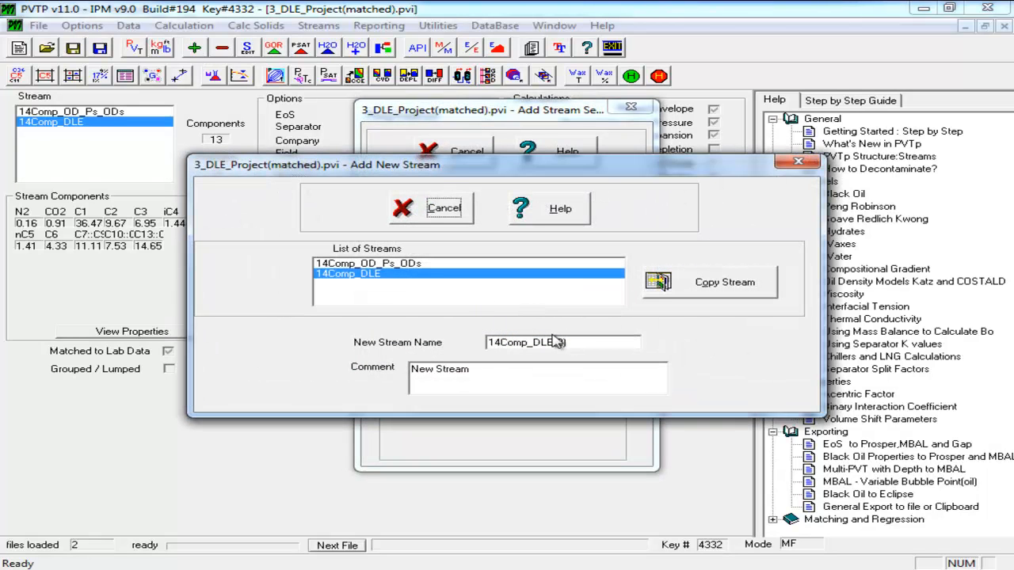
pyautogui.click(565, 342)
pyautogui.press('BackSpace')
pyautogui.press('BackSpace')
pyautogui.press('BackSpace')
pyautogui.write('Matched')
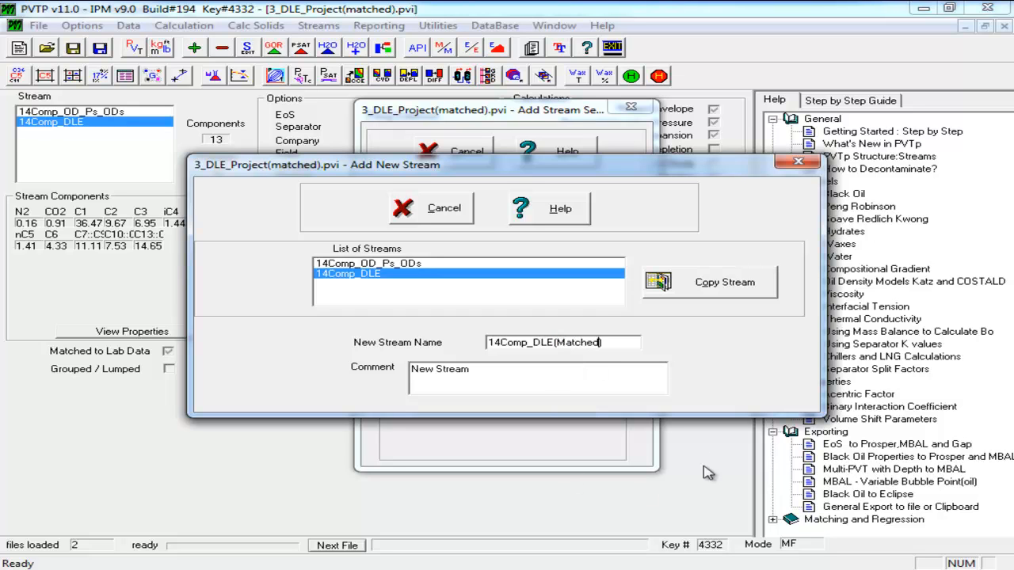
pyautogui.write(')')
pyautogui.click(691, 284)
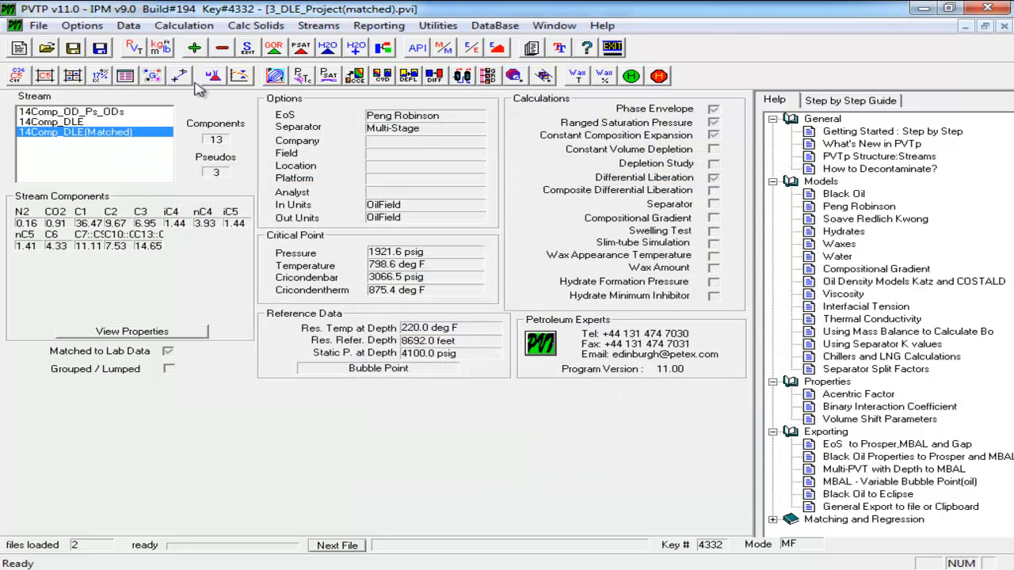
# In the differential match data of 14Comp_DLE(Matched), set the 2620 psig gas oil ratio weighting to 3 and check the Oil FVF weighting there.
pyautogui.click(214, 76)
pyautogui.click(339, 339)
pyautogui.click(337, 443)
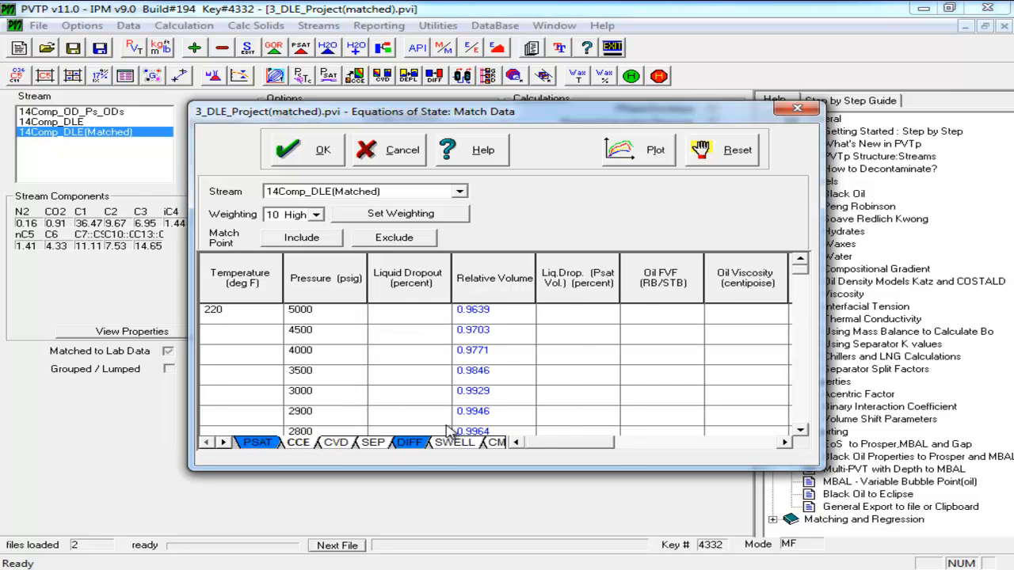
pyautogui.click(409, 442)
pyautogui.click(396, 322)
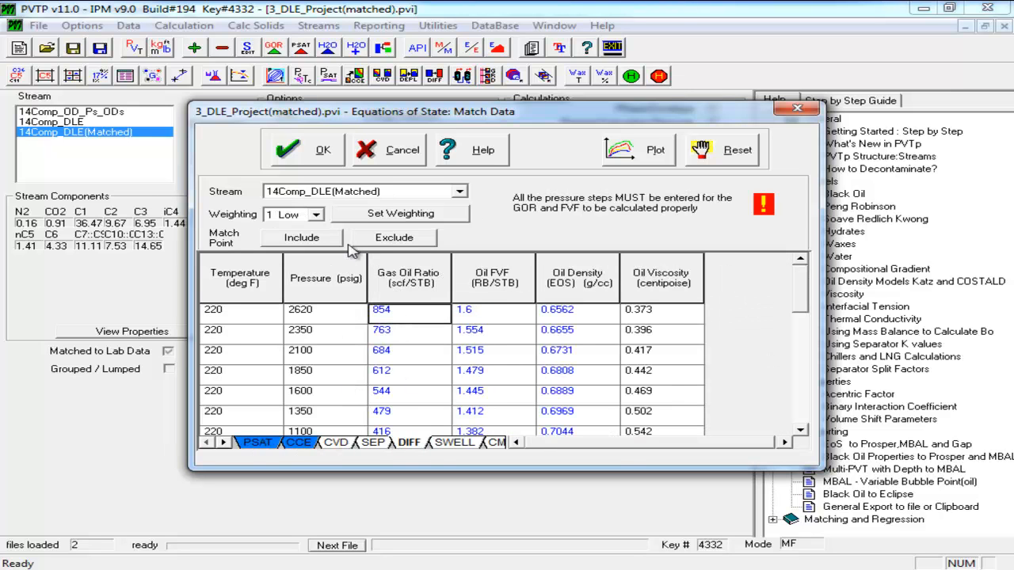
pyautogui.click(317, 215)
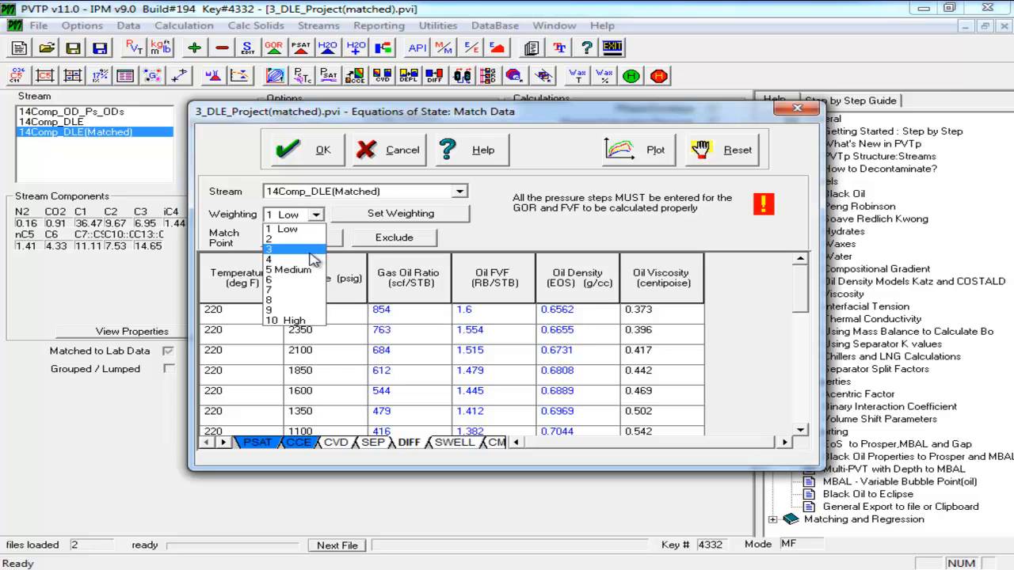
pyautogui.click(306, 250)
pyautogui.click(403, 216)
pyautogui.click(448, 320)
pyautogui.click(486, 316)
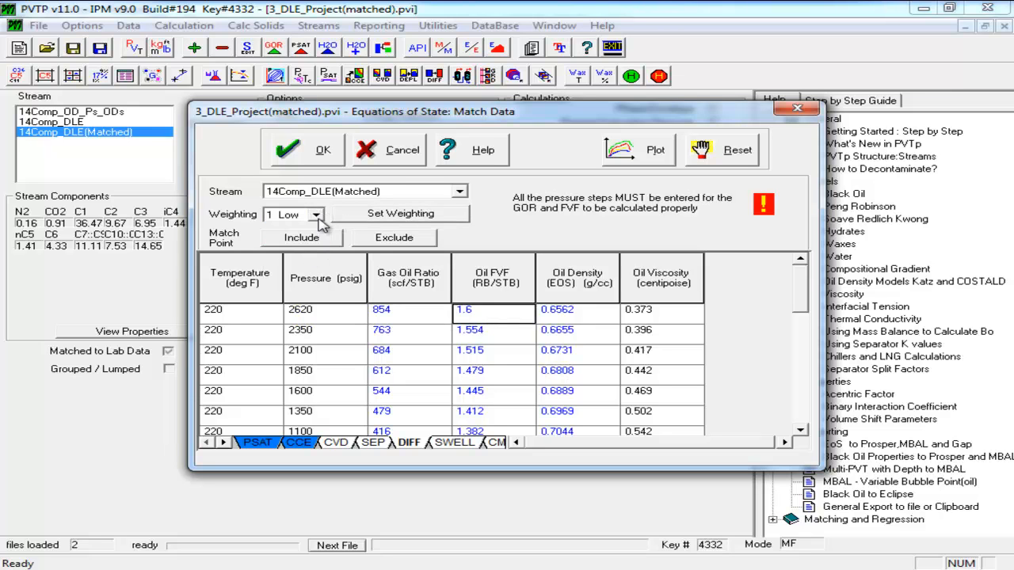
# Exclude the gas oil ratio and Oil FVF match points from 2350 down to 0 psig, keeping the 2620 psig points.
pyautogui.moveTo(427, 349); pyautogui.dragTo(468, 369)
pyautogui.click(381, 239)
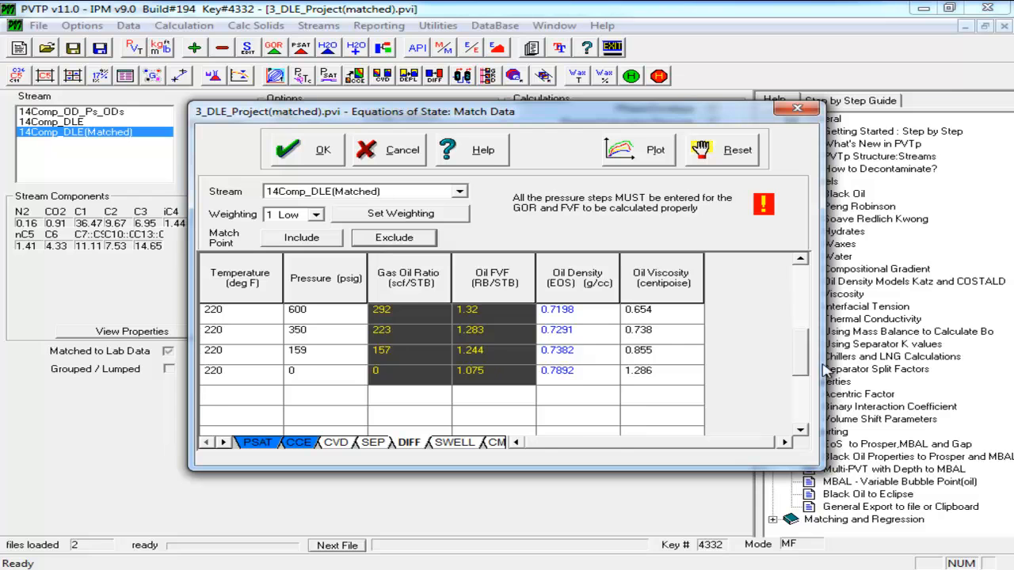
pyautogui.moveTo(802, 367); pyautogui.dragTo(799, 295)
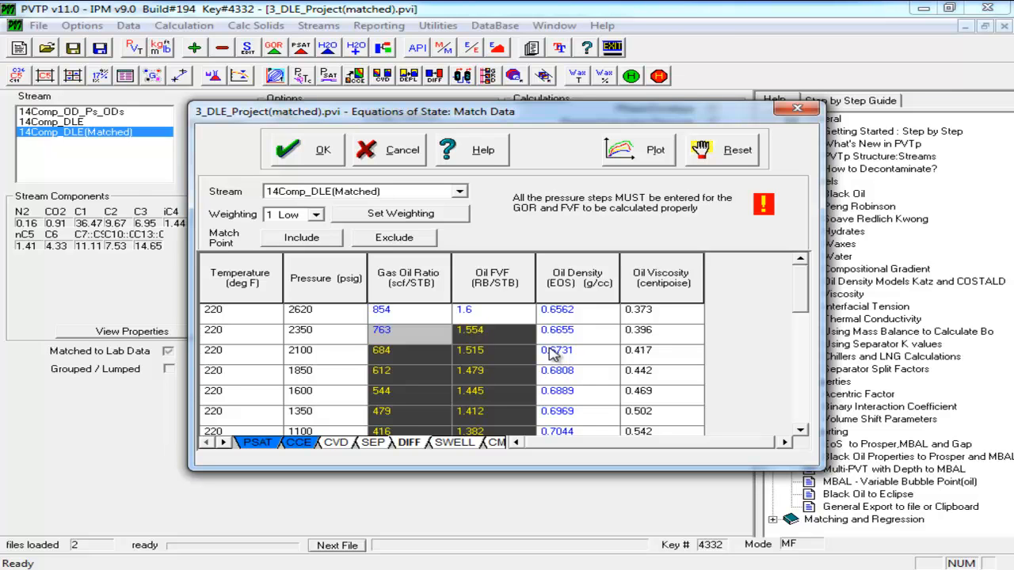
pyautogui.click(446, 321)
pyautogui.click(488, 319)
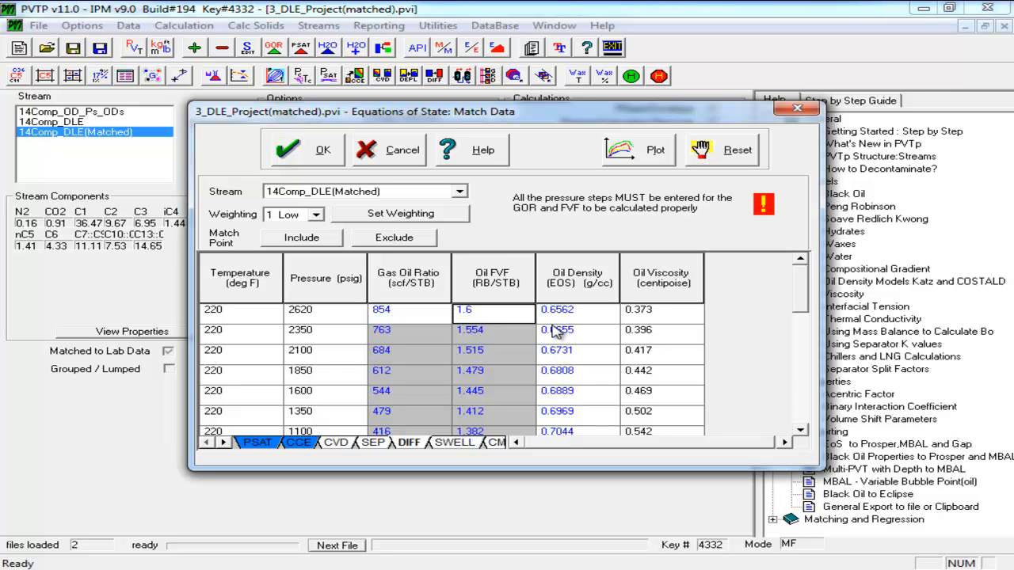
# Review the excluded gas oil ratio points below 2620 psig in the differential match data and accept the match data.
pyautogui.click(420, 311)
pyautogui.click(432, 337)
pyautogui.moveTo(432, 341); pyautogui.dragTo(435, 412)
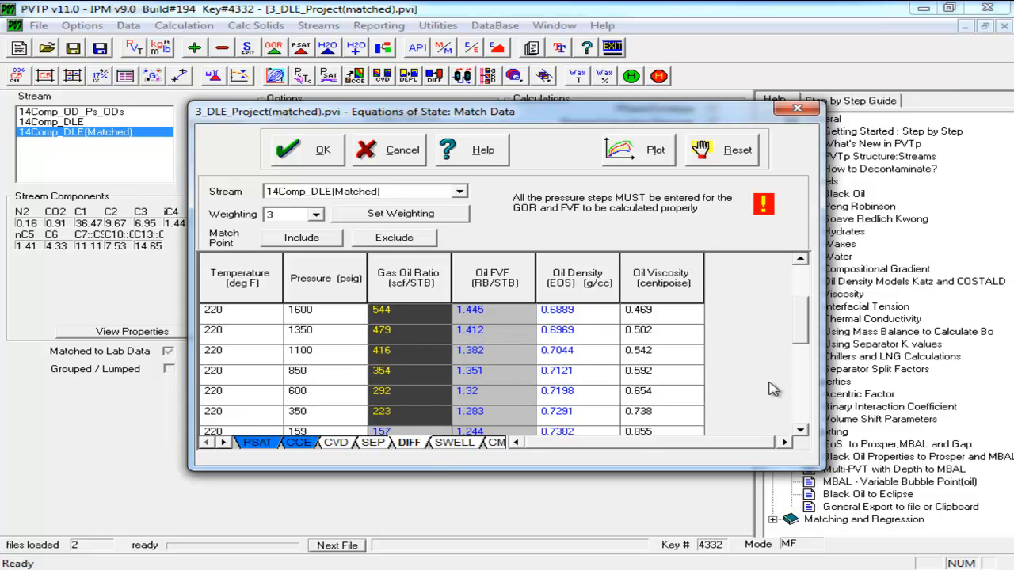
pyautogui.moveTo(805, 325); pyautogui.dragTo(785, 282)
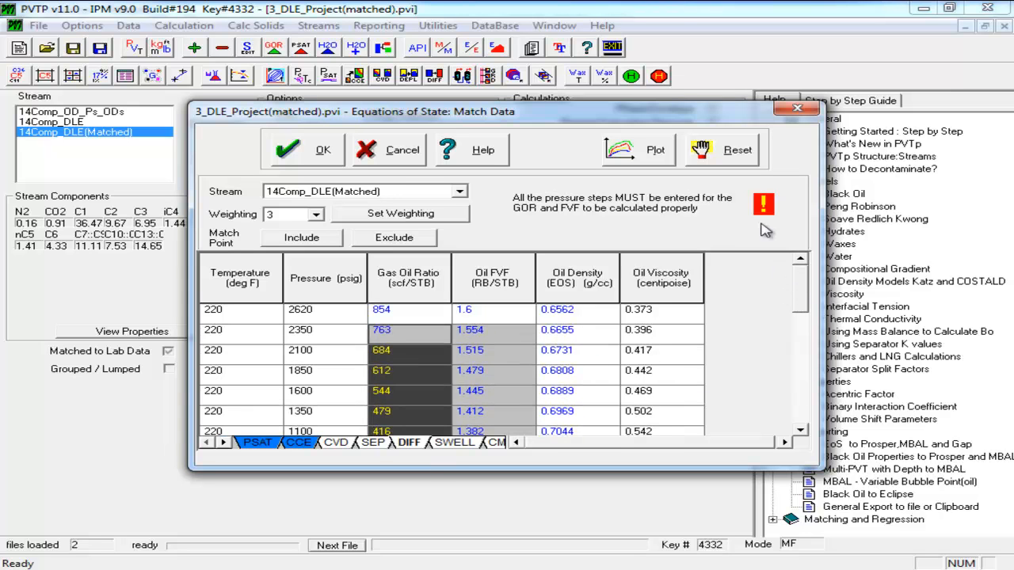
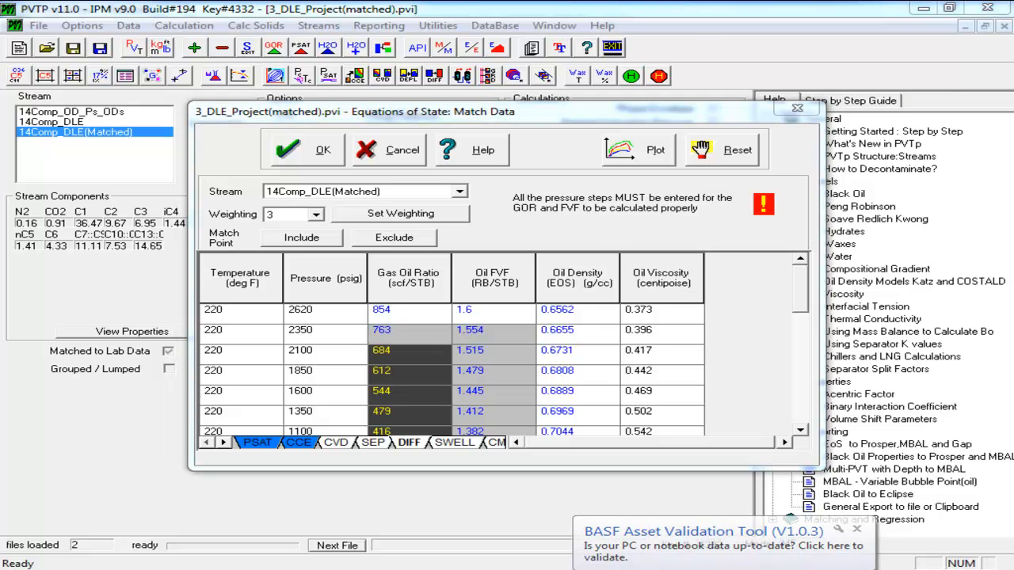
pyautogui.hotkey('alt', 'Tab')
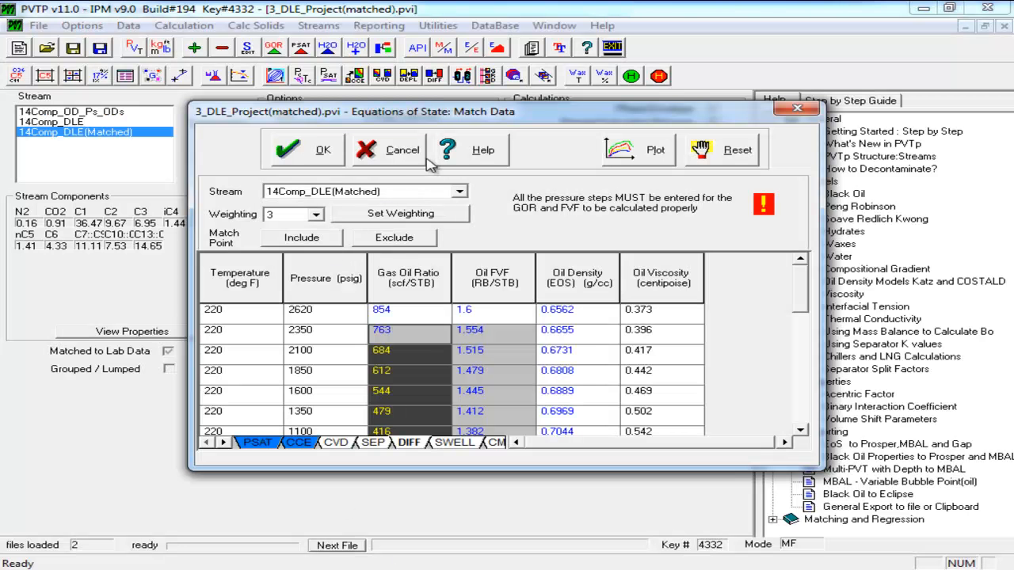
pyautogui.click(324, 152)
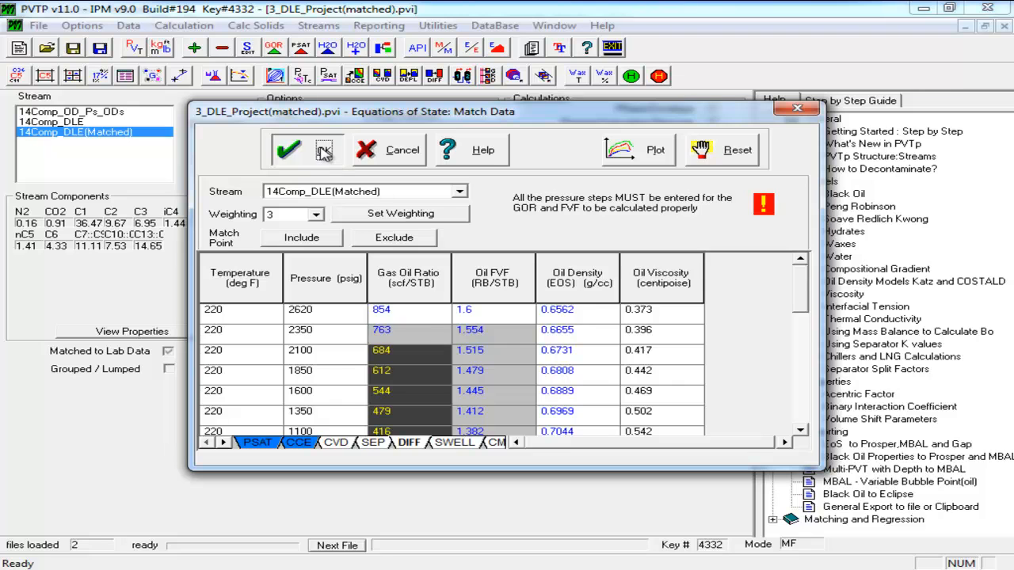
# Add the Diff. Exp. Oil FVF and Gas Oil Ratio to the regression match selection for 14Comp_DLE(Matched), each with Low weighting.
pyautogui.click(247, 78)
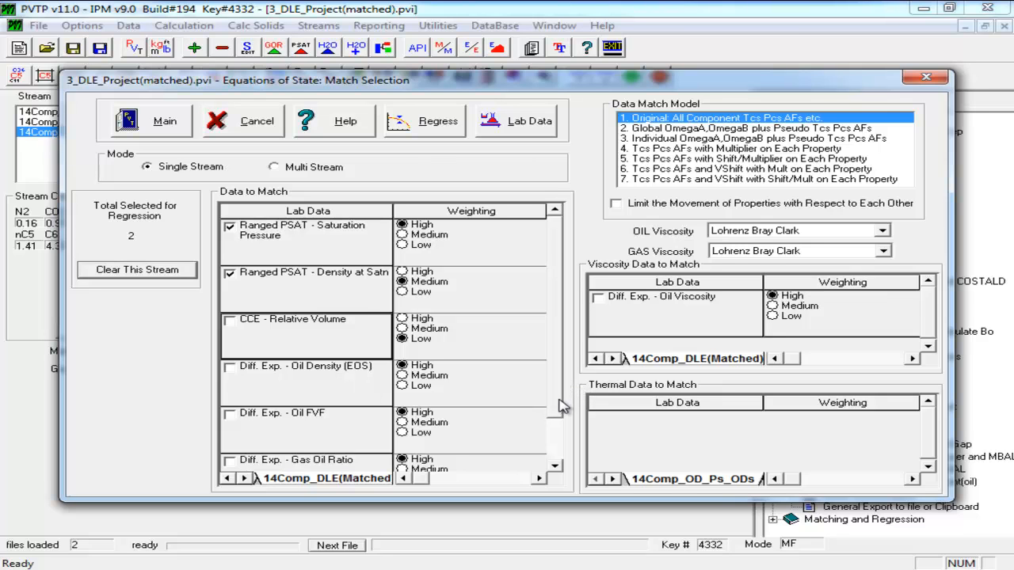
pyautogui.scroll(-1, 565, 403)
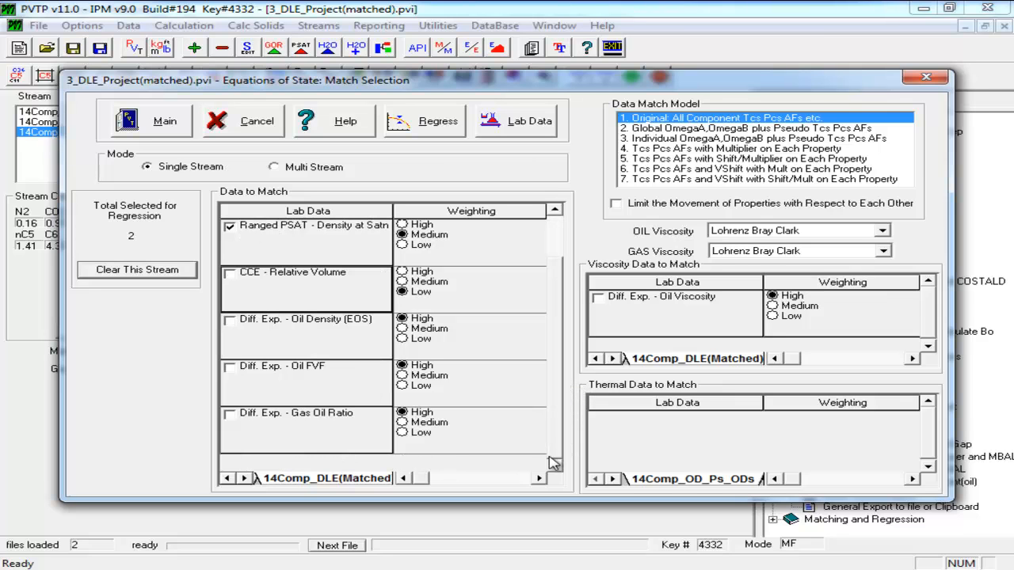
pyautogui.click(229, 368)
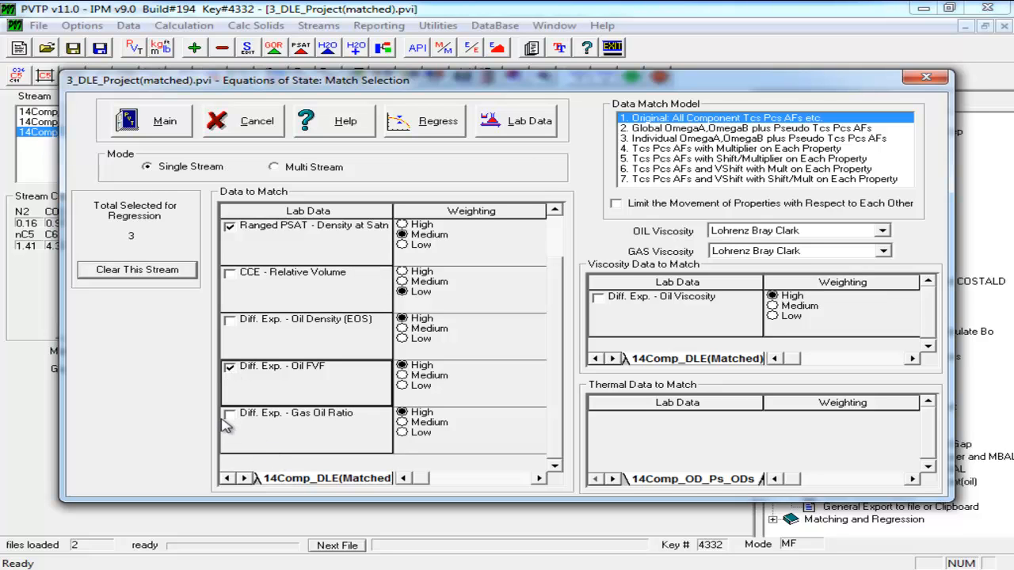
pyautogui.click(231, 416)
pyautogui.click(403, 386)
pyautogui.click(402, 432)
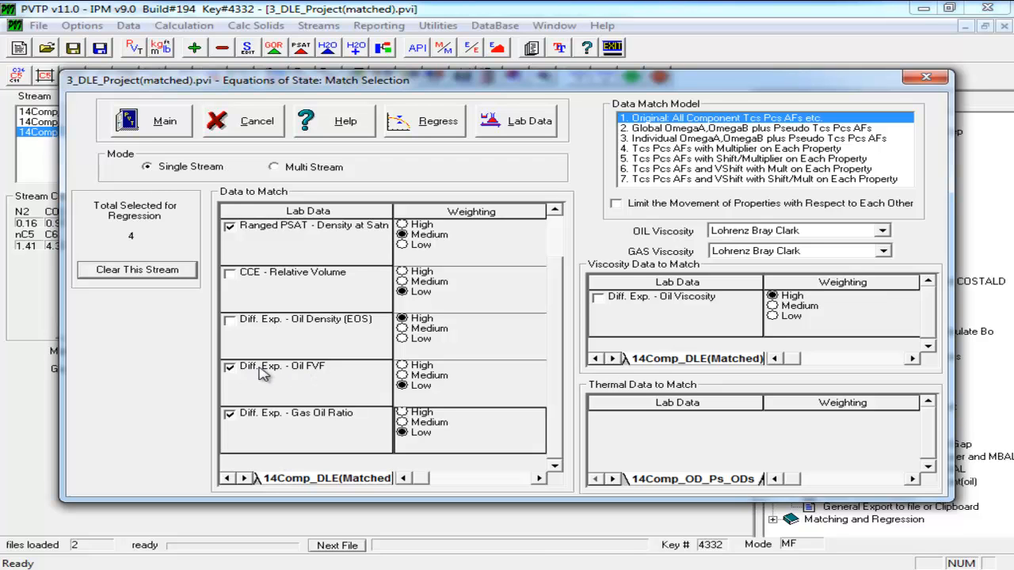
# Check the weightings of the 2620 psig gas oil ratio and Oil FVF points in the differential lab data and return to the match selection.
pyautogui.click(534, 134)
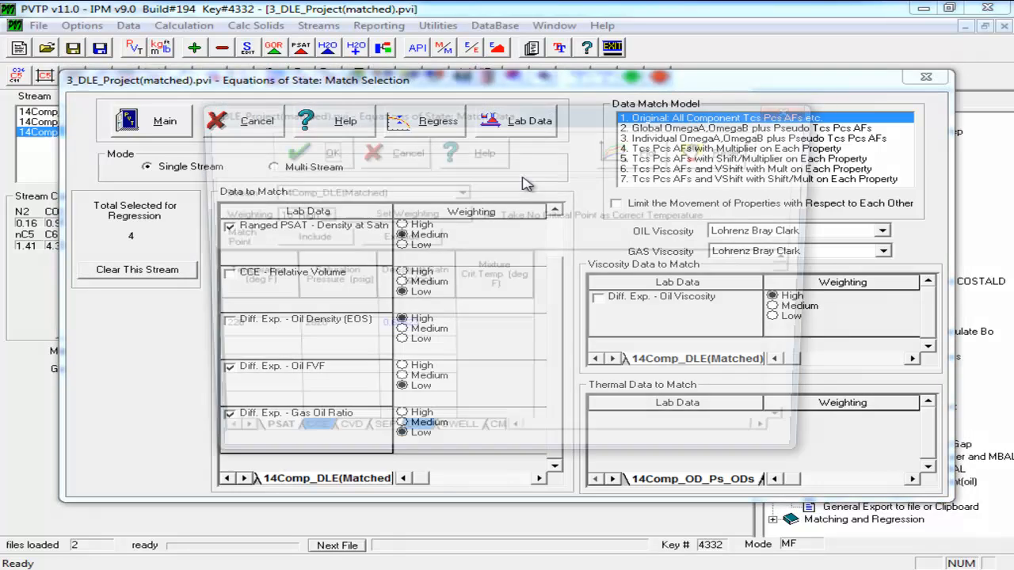
pyautogui.click(412, 443)
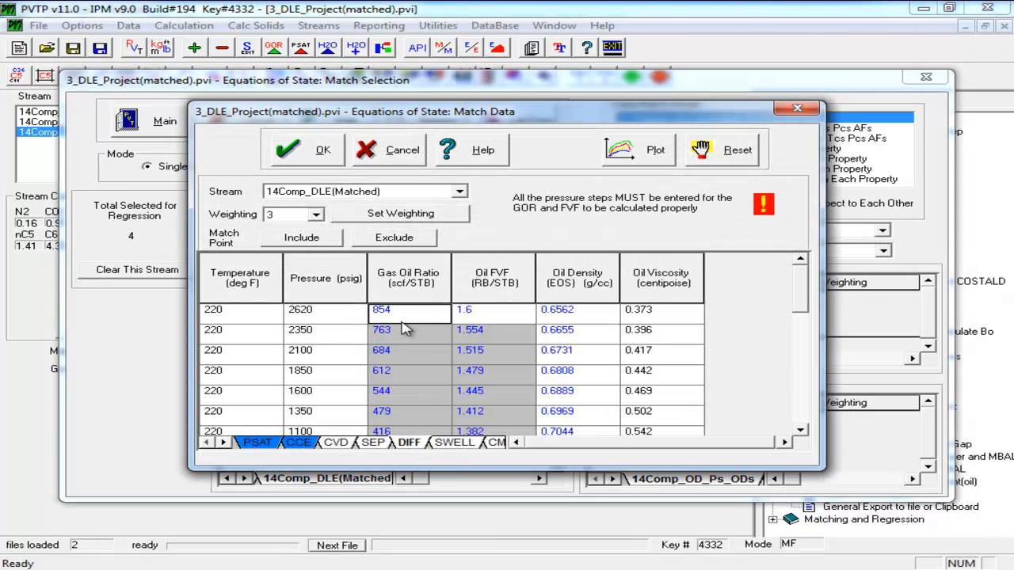
pyautogui.click(525, 314)
pyautogui.click(310, 155)
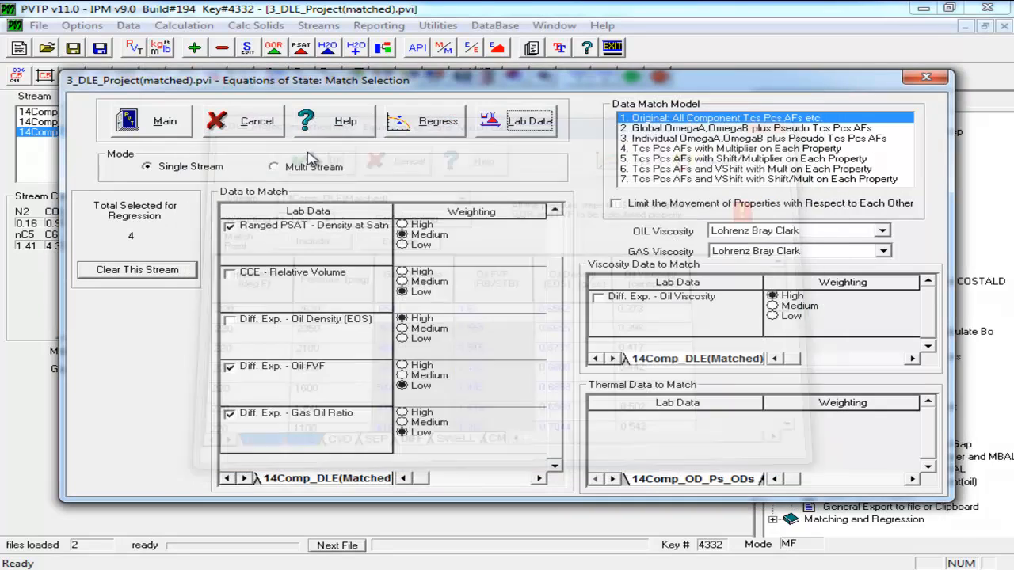
pyautogui.click(512, 129)
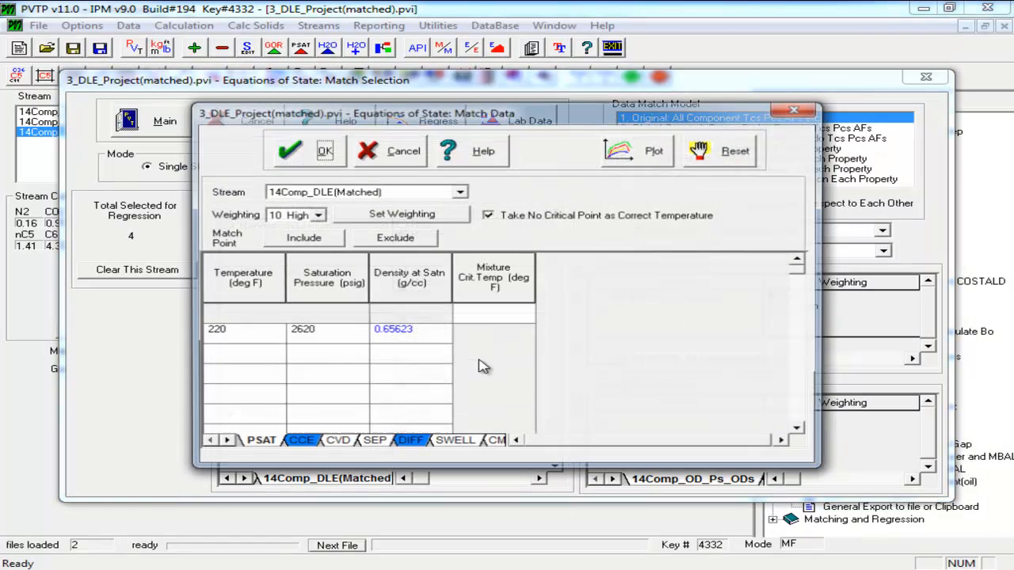
pyautogui.click(438, 443)
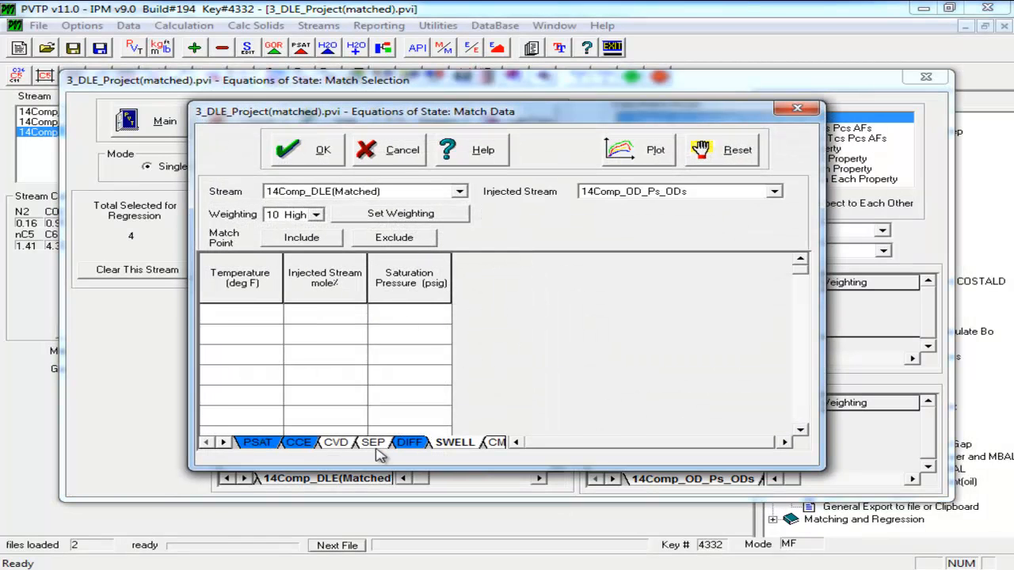
pyautogui.click(409, 443)
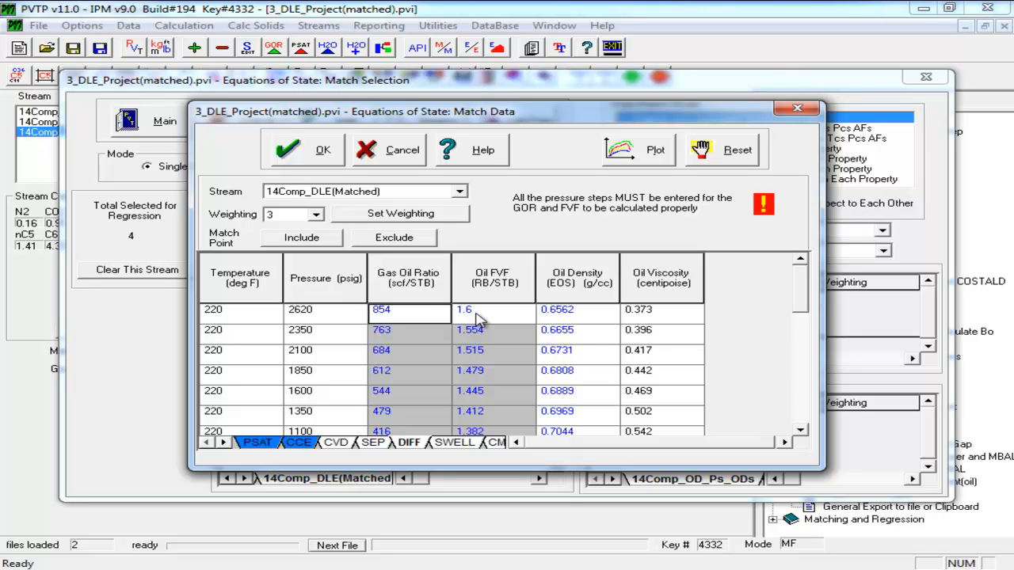
pyautogui.click(479, 315)
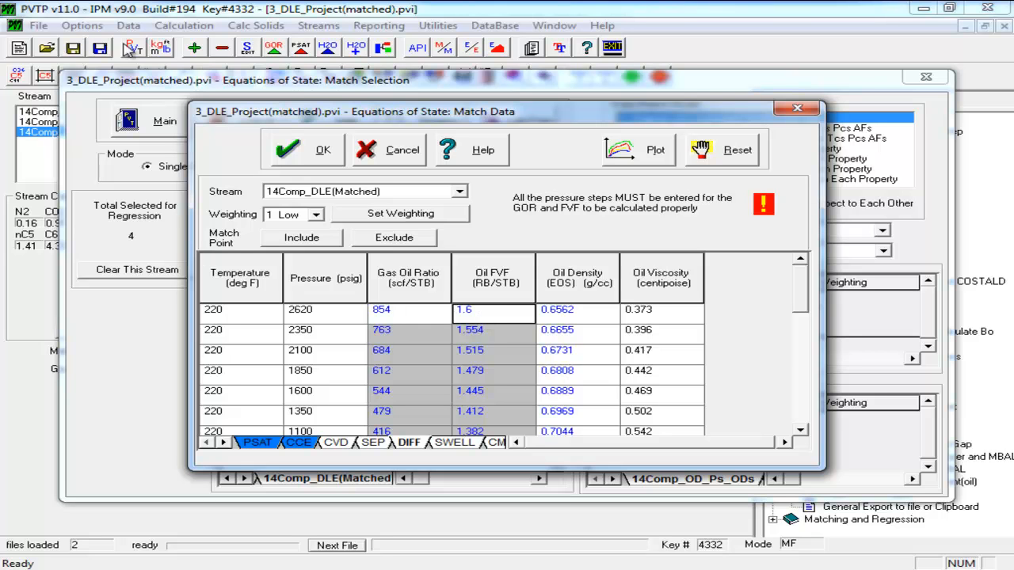
pyautogui.click(312, 134)
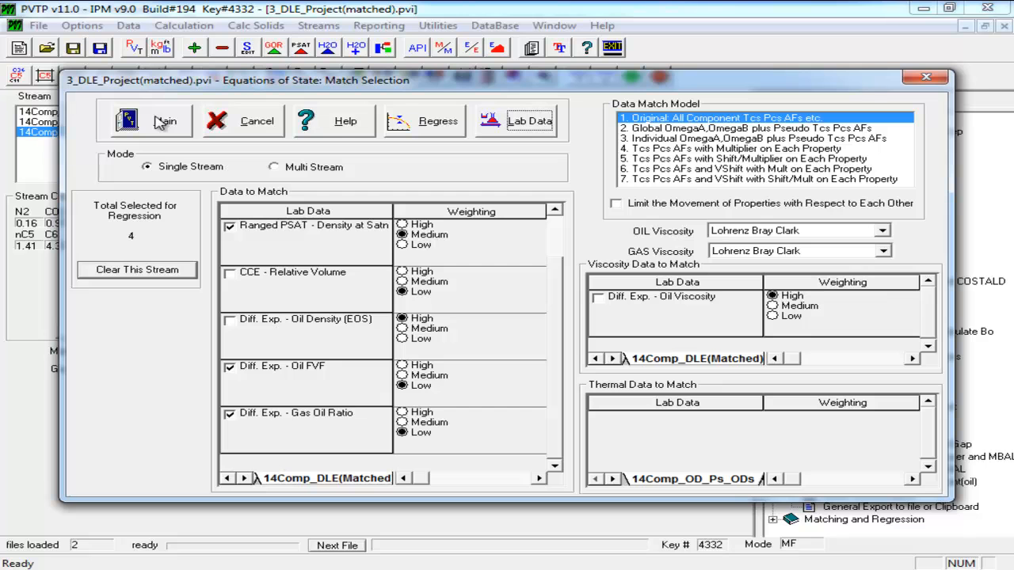
# In the regression options, disallow regression with pure component Tc, Pc, AF and with pure component volume shift.
pyautogui.click(425, 121)
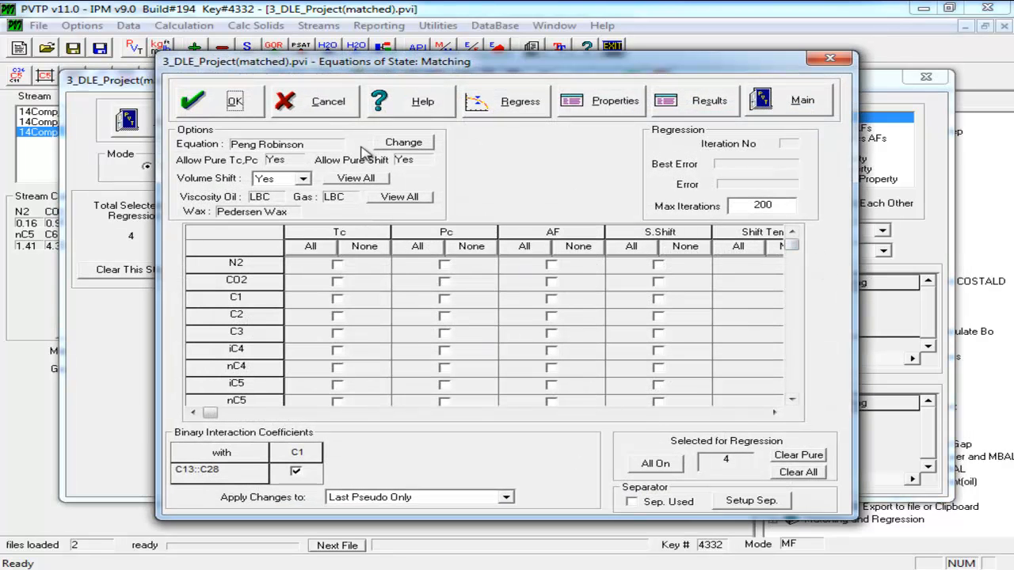
pyautogui.click(401, 145)
pyautogui.click(422, 82)
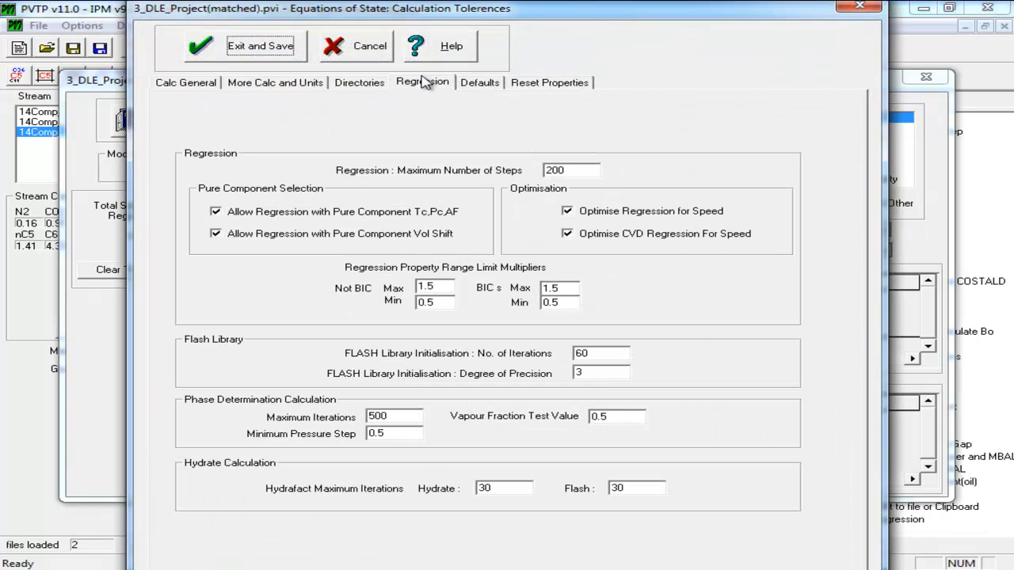
pyautogui.click(215, 212)
pyautogui.click(215, 233)
# Set the non-BIC regression property range limit multipliers to 1.1 maximum and 0.9 minimum, and save the calculation settings.
pyautogui.doubleClick(432, 286)
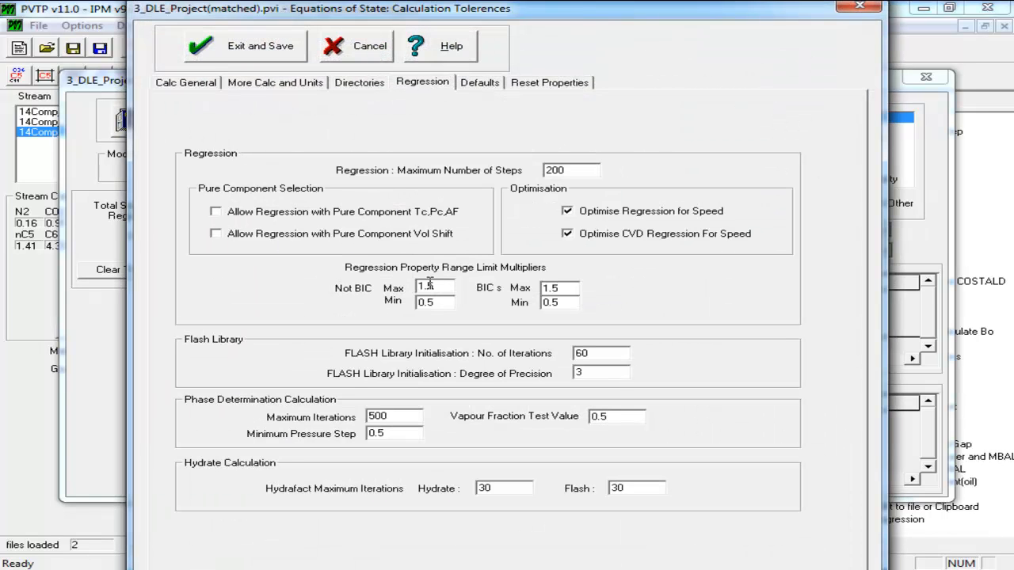
pyautogui.write('1.1')
pyautogui.moveTo(436, 303); pyautogui.dragTo(431, 301)
pyautogui.write('9')
pyautogui.click(242, 50)
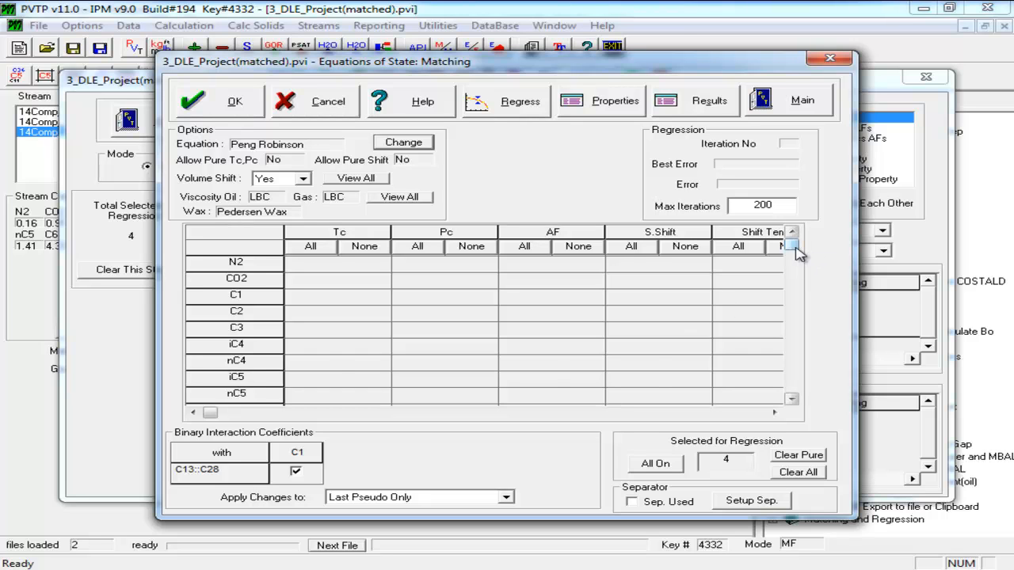
# Consult the DLE match.png reference and apply the binary interaction coefficient changes as All Pseudos to Same Value.
pyautogui.moveTo(792, 246); pyautogui.dragTo(791, 386)
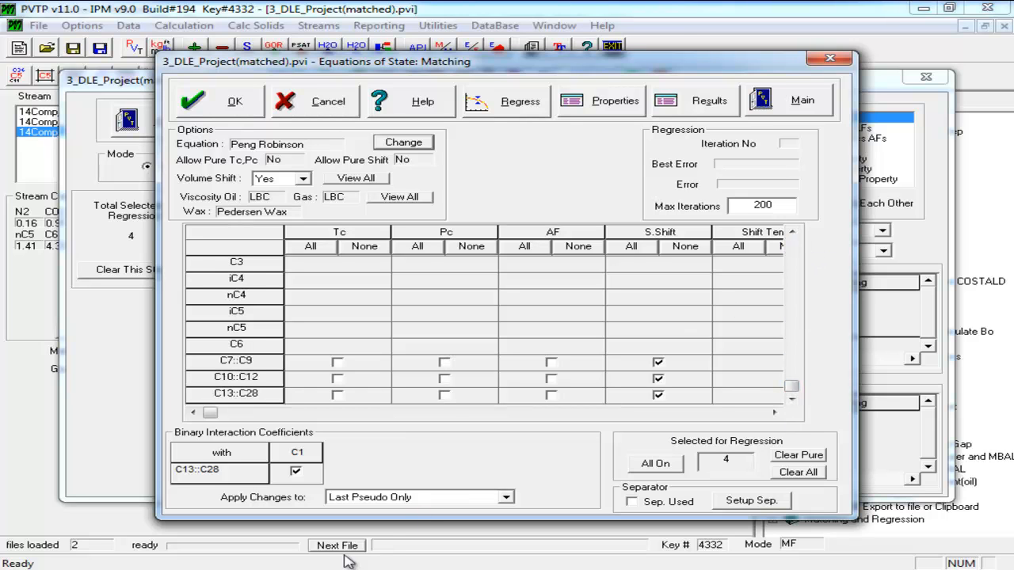
pyautogui.hotkey('alt', 'Tab')
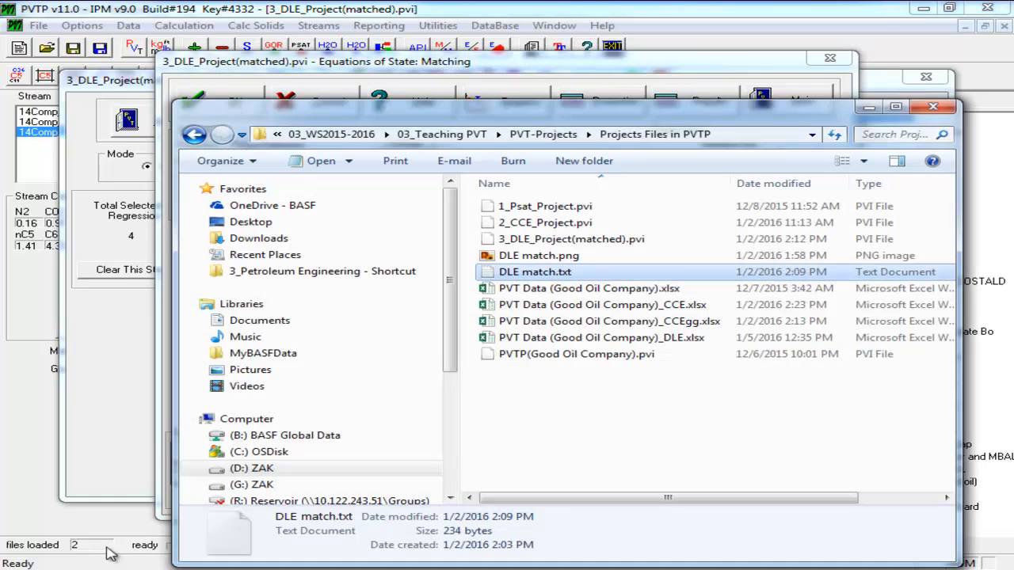
pyautogui.click(565, 259)
pyautogui.doubleClick(565, 256)
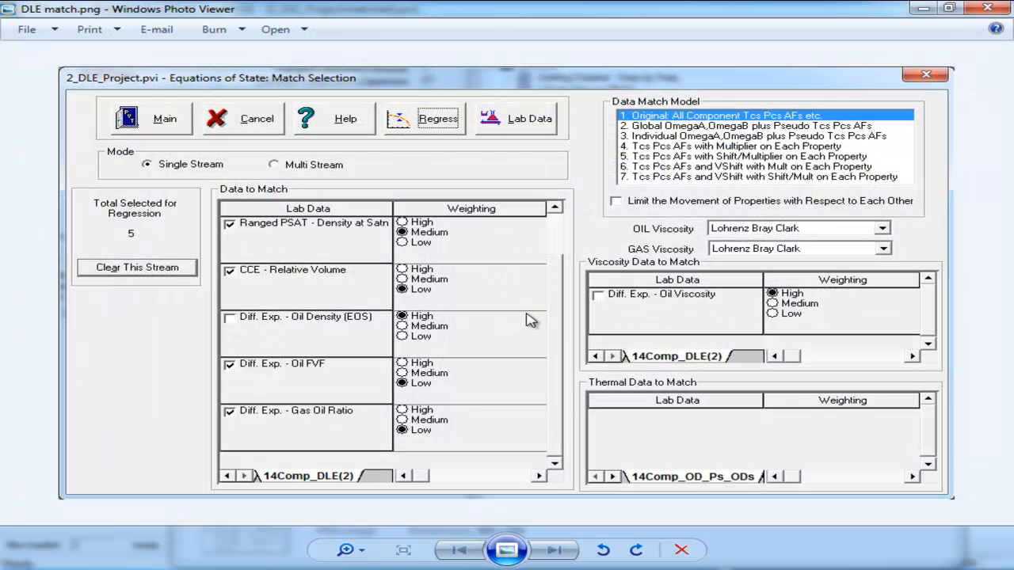
pyautogui.click(987, 9)
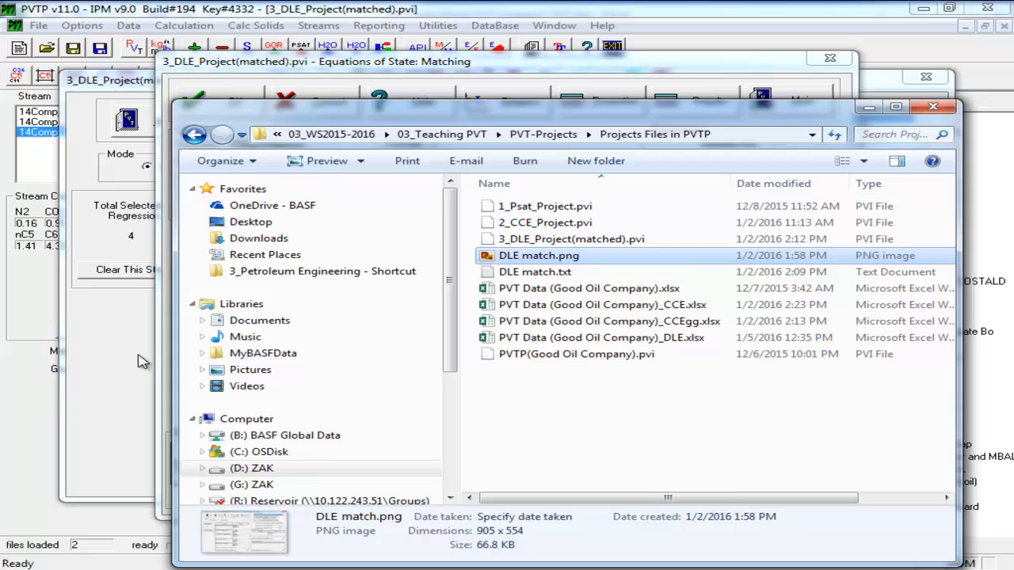
pyautogui.click(138, 355)
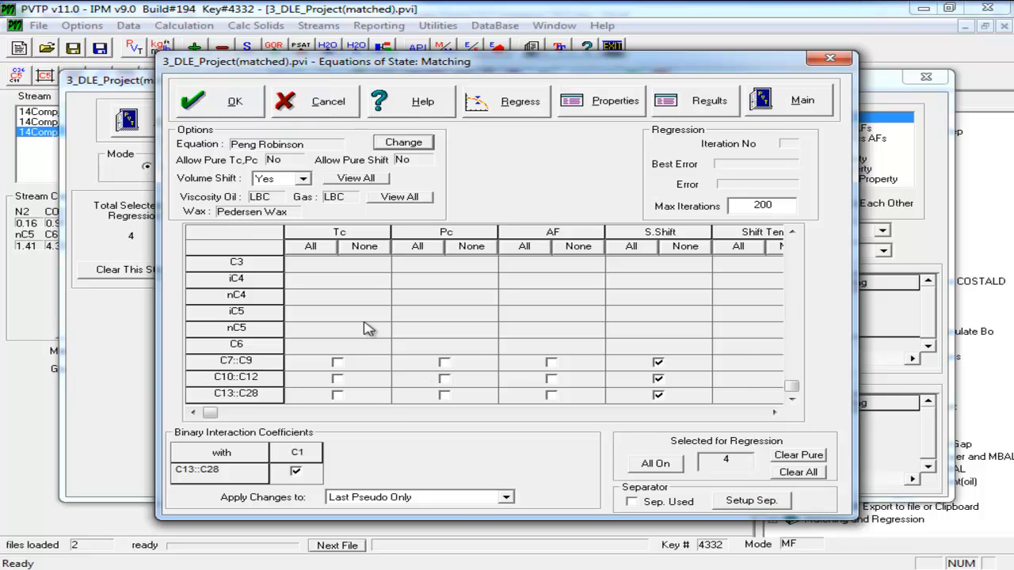
pyautogui.click(394, 499)
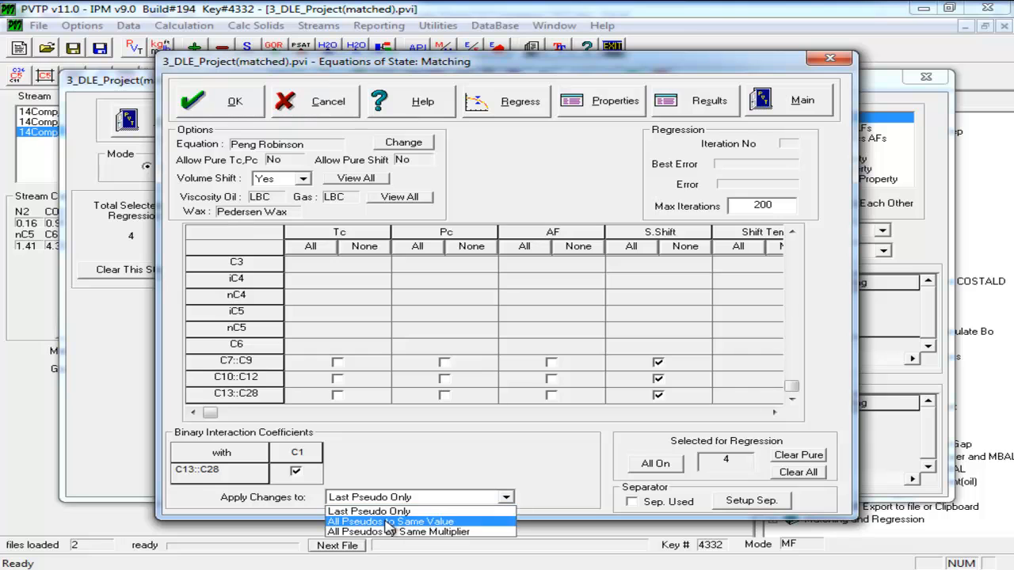
pyautogui.click(390, 523)
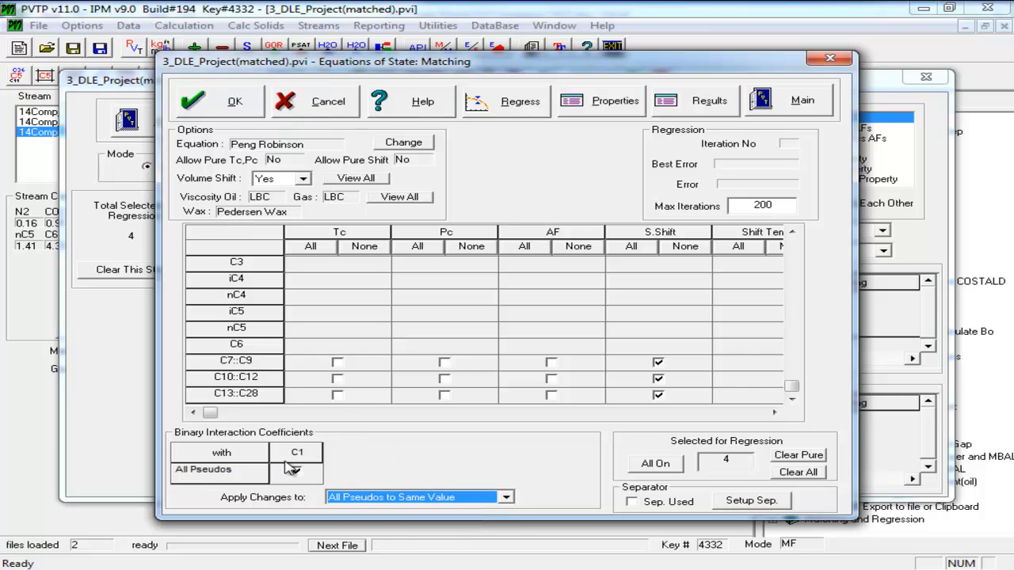
pyautogui.click(337, 362)
pyautogui.click(445, 379)
pyautogui.click(526, 366)
pyautogui.click(445, 362)
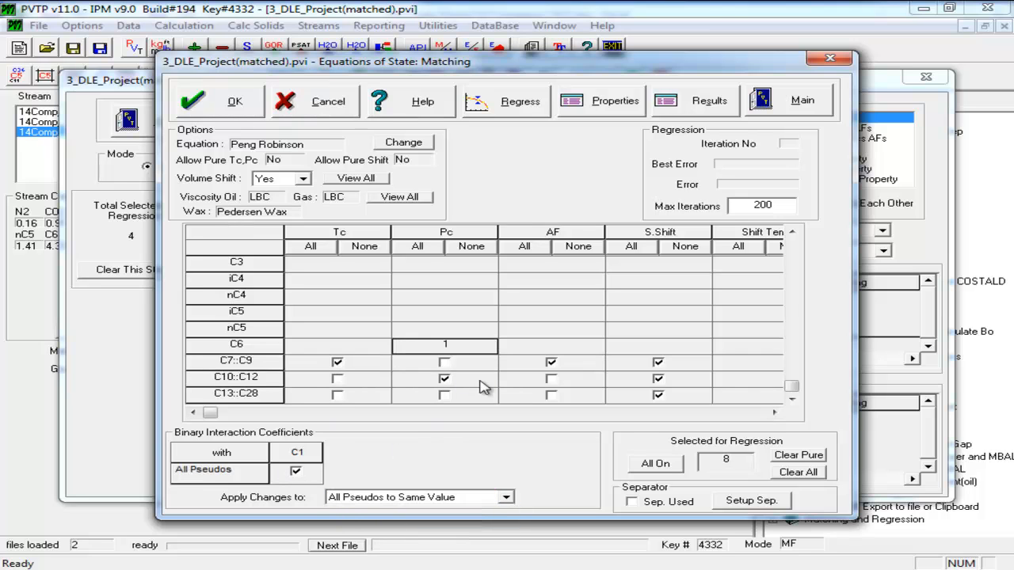
# Clear all regression selections, and select Tc, Pc, AF and S.Shift for C7::C9, C10::C12 and C13::C28 plus the all-pseudos coefficient with C1.
pyautogui.click(796, 472)
pyautogui.click(370, 363)
pyautogui.click(444, 362)
pyautogui.click(552, 363)
pyautogui.click(657, 362)
pyautogui.click(657, 378)
pyautogui.click(657, 394)
pyautogui.click(552, 395)
pyautogui.click(552, 379)
pyautogui.click(445, 379)
pyautogui.click(444, 395)
pyautogui.click(338, 379)
pyautogui.click(338, 395)
pyautogui.click(297, 472)
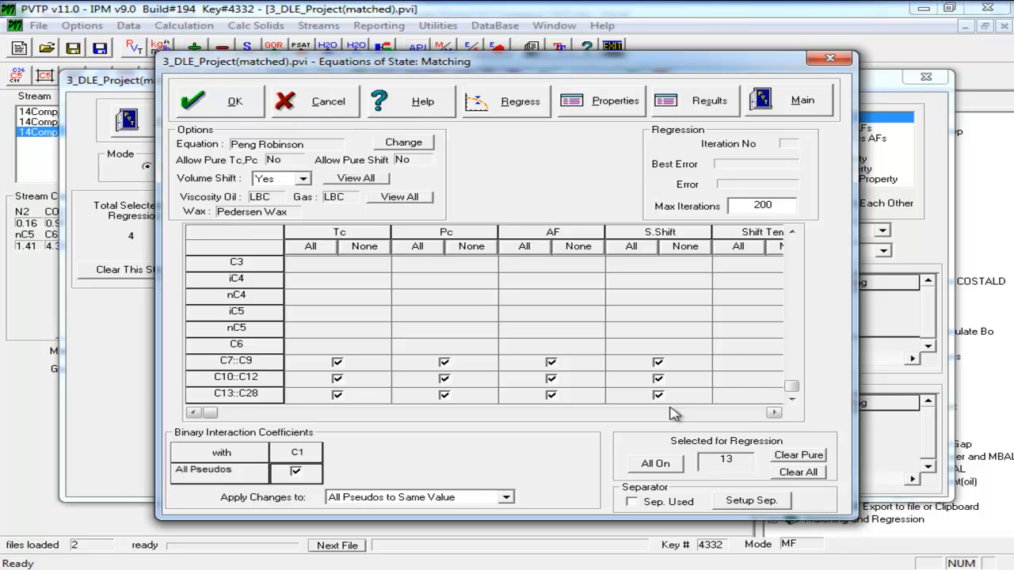
# Run the regression on the selected properties, stop it early once the error levels off, and accept the best solution.
pyautogui.click(516, 110)
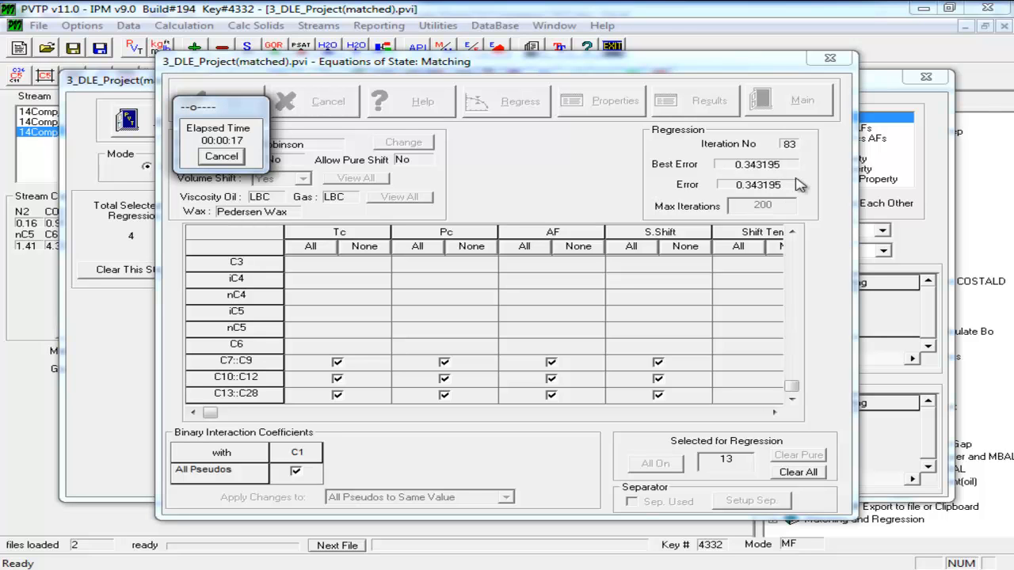
pyautogui.click(229, 159)
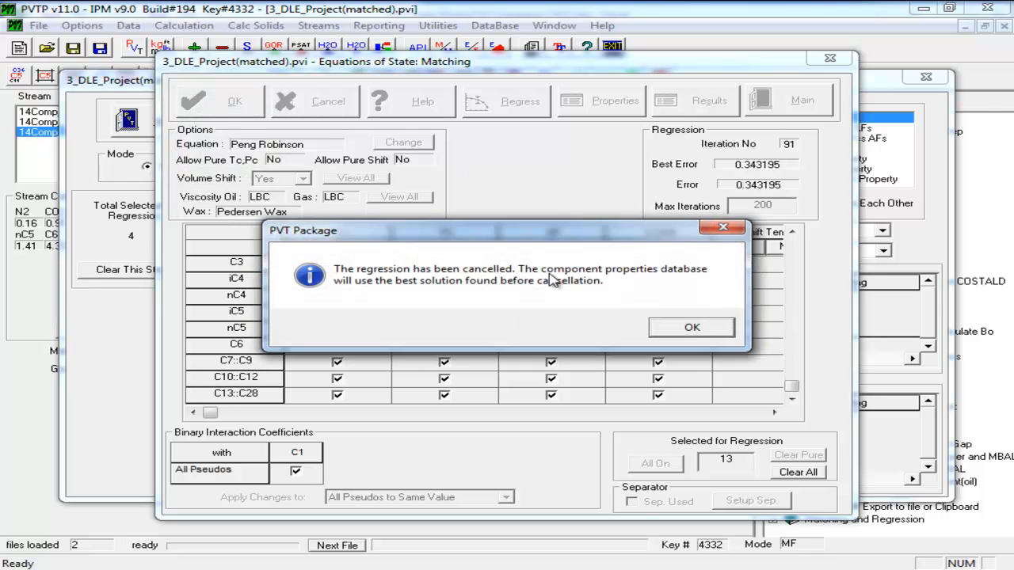
pyautogui.click(686, 328)
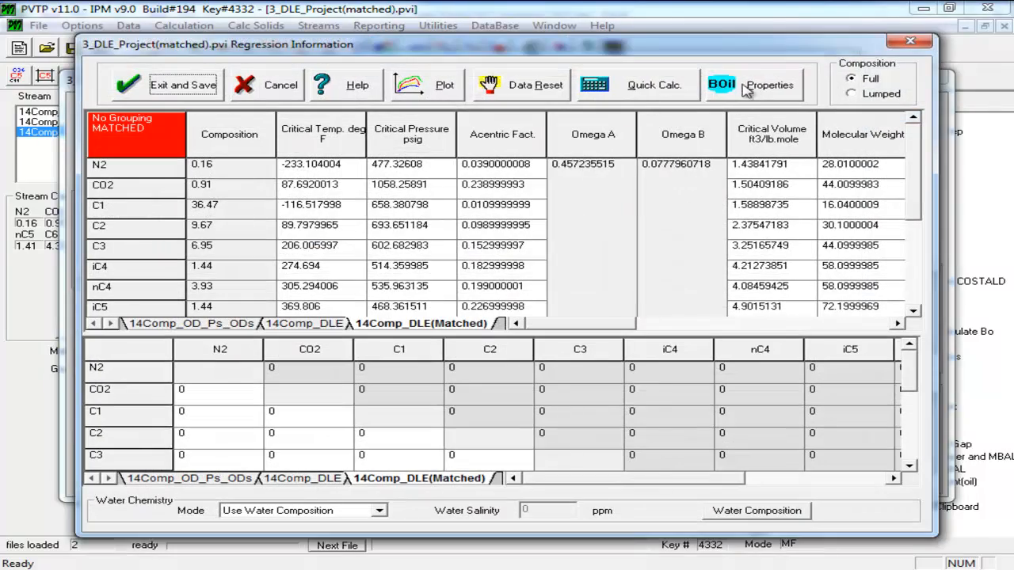
# View the phase envelope of 14Comp_DLE(Matched) and examine the regression error details for the matched variables.
pyautogui.click(648, 88)
pyautogui.click(417, 146)
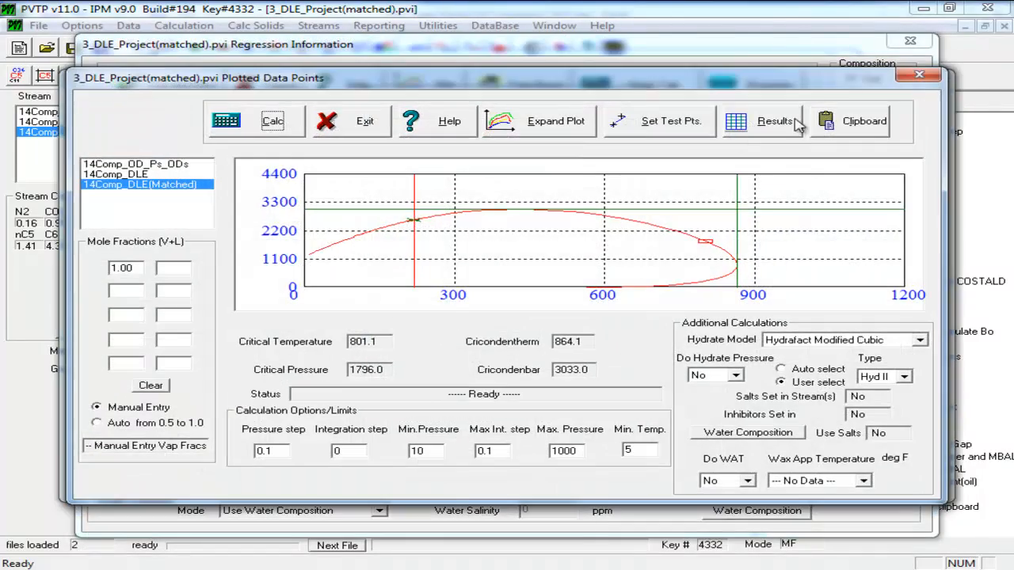
pyautogui.click(915, 72)
pyautogui.click(621, 97)
pyautogui.click(759, 91)
pyautogui.click(761, 89)
pyautogui.click(761, 89)
pyautogui.click(717, 111)
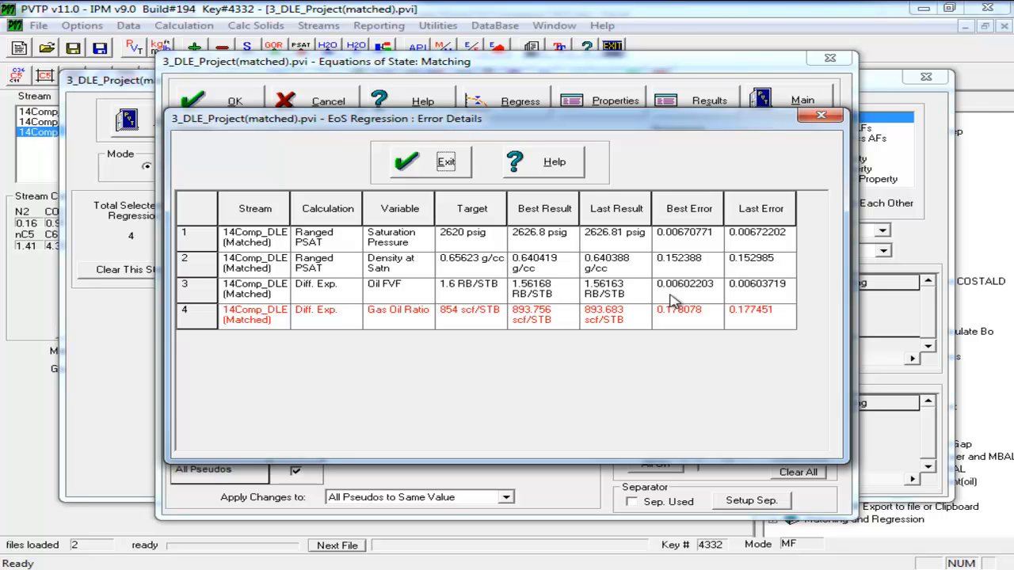
# Close the regression error details and leave the equation-of-state matching dialogs for the main window.
pyautogui.click(395, 176)
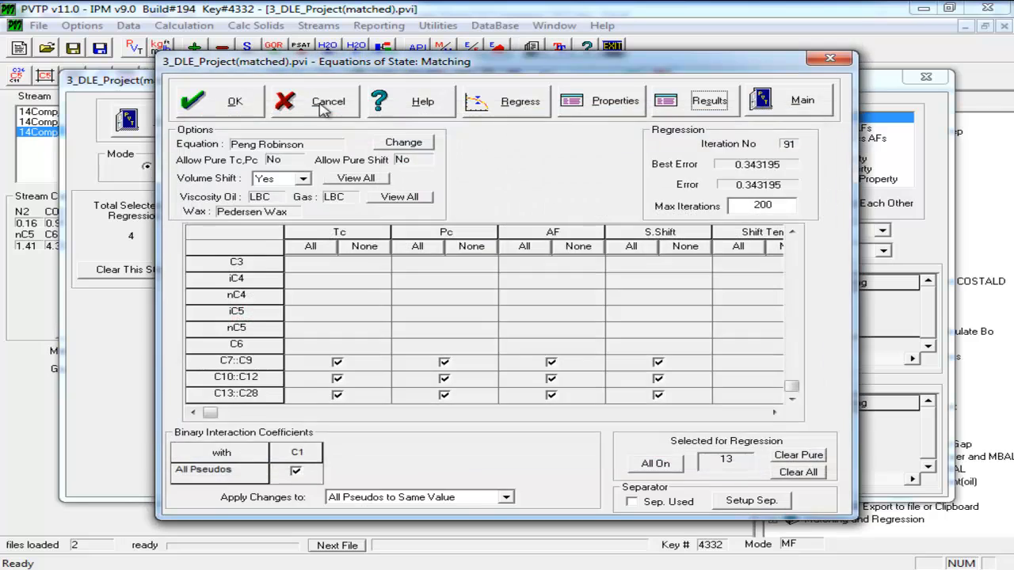
pyautogui.click(318, 102)
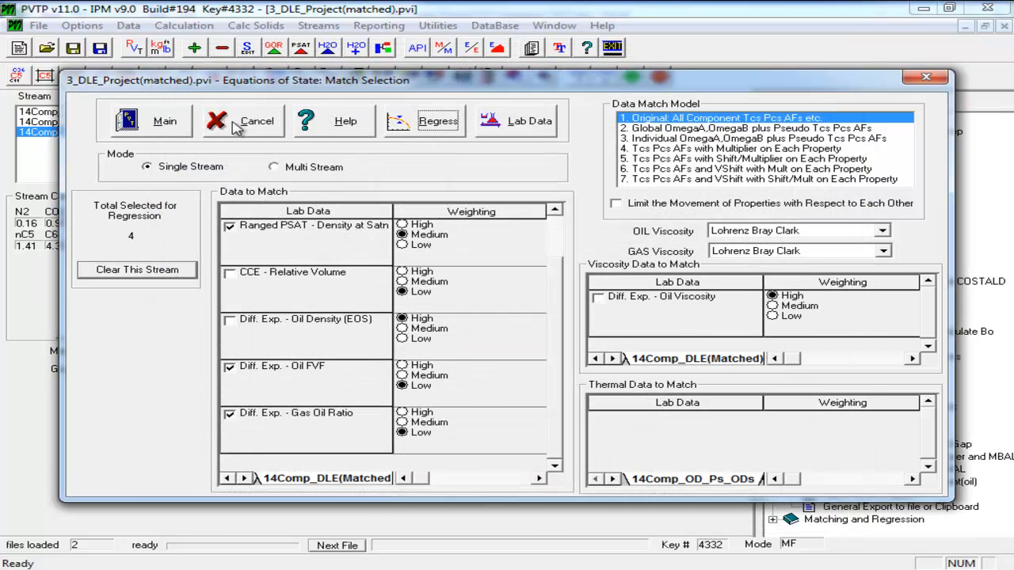
pyautogui.click(407, 132)
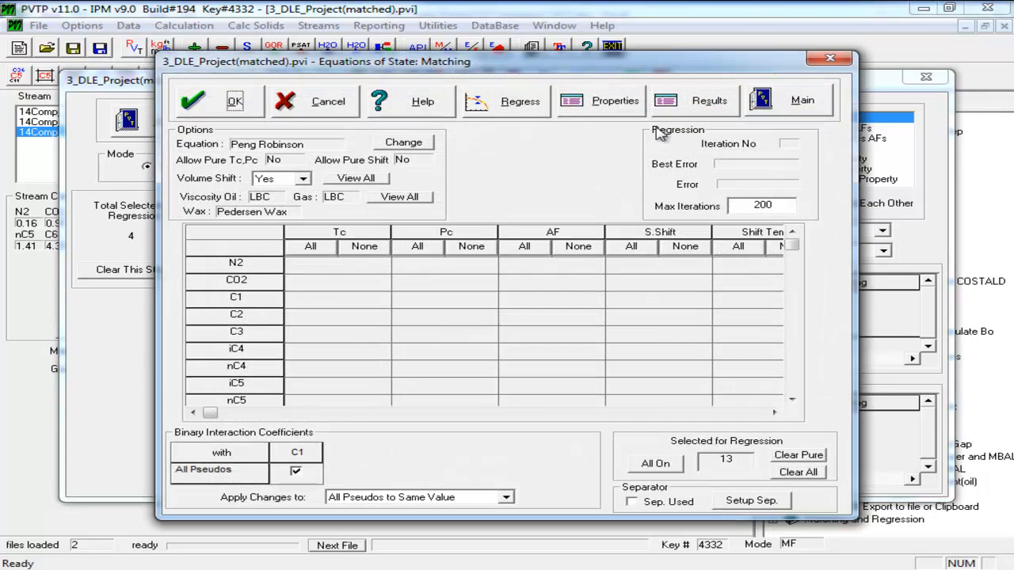
pyautogui.click(752, 98)
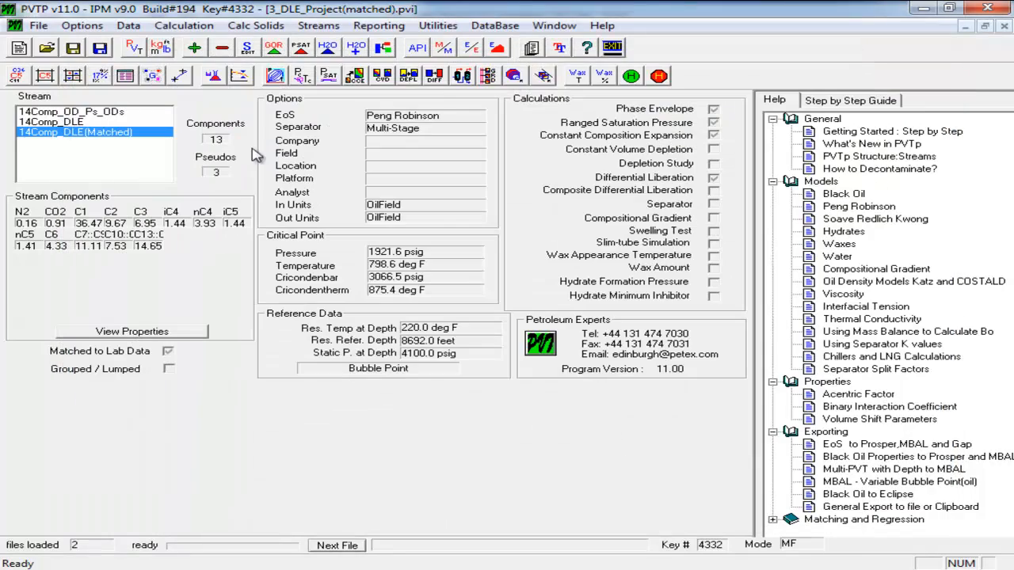
# Run the differential liberation calculation for 14Comp_DLE(Matched) at 220 deg F over the existing pressure list.
pyautogui.click(436, 77)
pyautogui.click(362, 49)
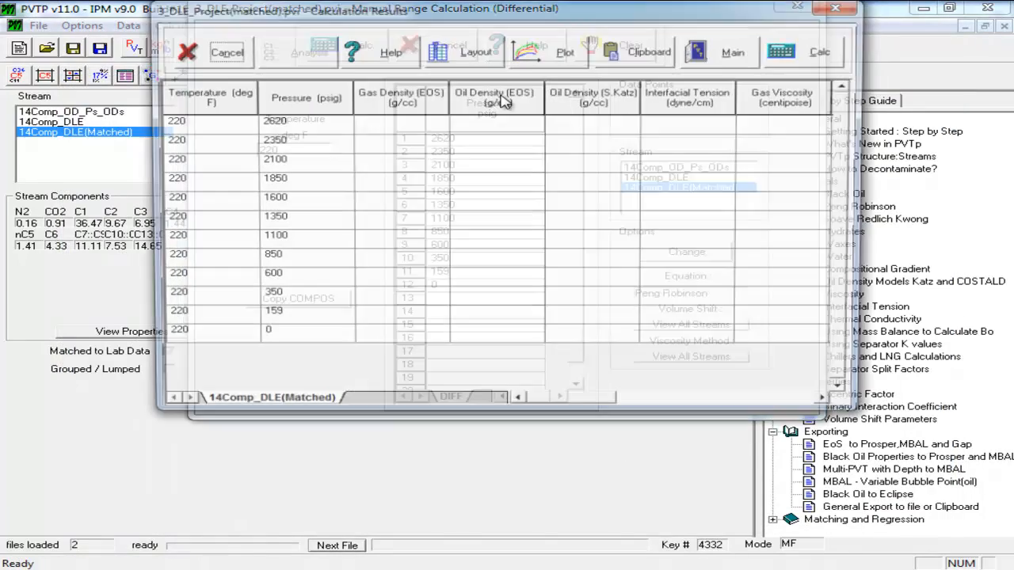
pyautogui.click(808, 65)
pyautogui.click(584, 253)
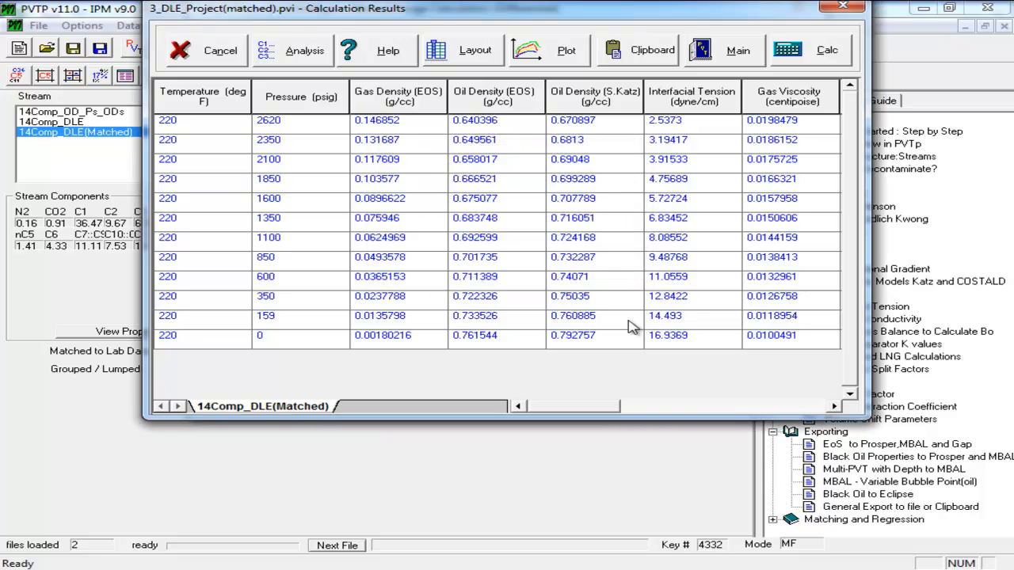
# Copy the calculated Gas Oil Ratio column into the EOS RsD column from I6 in the Excel DLE sheet.
pyautogui.moveTo(606, 400); pyautogui.dragTo(685, 405)
pyautogui.click(802, 125)
pyautogui.moveTo(802, 125); pyautogui.dragTo(789, 358)
pyautogui.hotkey('ctrl', 'c')
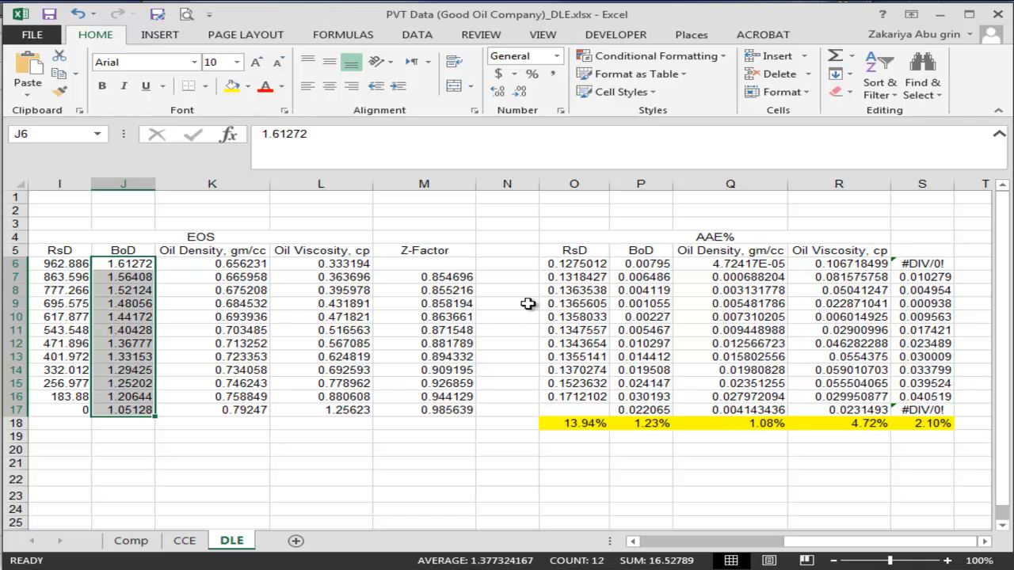
pyautogui.moveTo(783, 545); pyautogui.dragTo(711, 545)
pyautogui.click(506, 277)
pyautogui.click(505, 267)
pyautogui.hotkey('ctrl', 'v')
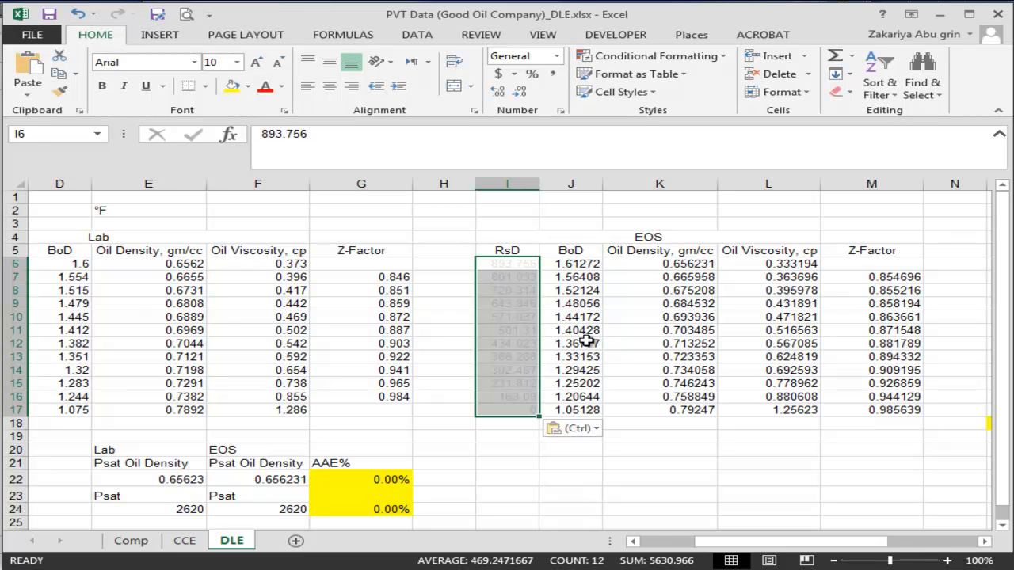
pyautogui.moveTo(745, 543); pyautogui.dragTo(798, 543)
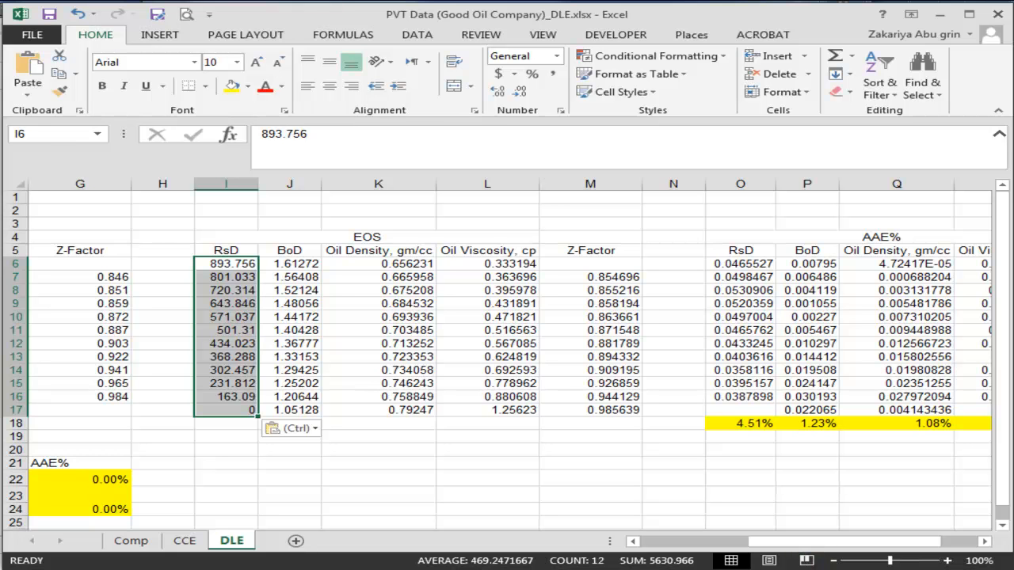
# Copy the calculated Oil FVF column from PVTP into the EOS BoD column from J6 in the Excel DLE sheet.
pyautogui.hotkey('alt', 'Tab')
pyautogui.moveTo(658, 121); pyautogui.dragTo(693, 337)
pyautogui.hotkey('ctrl', 'c')
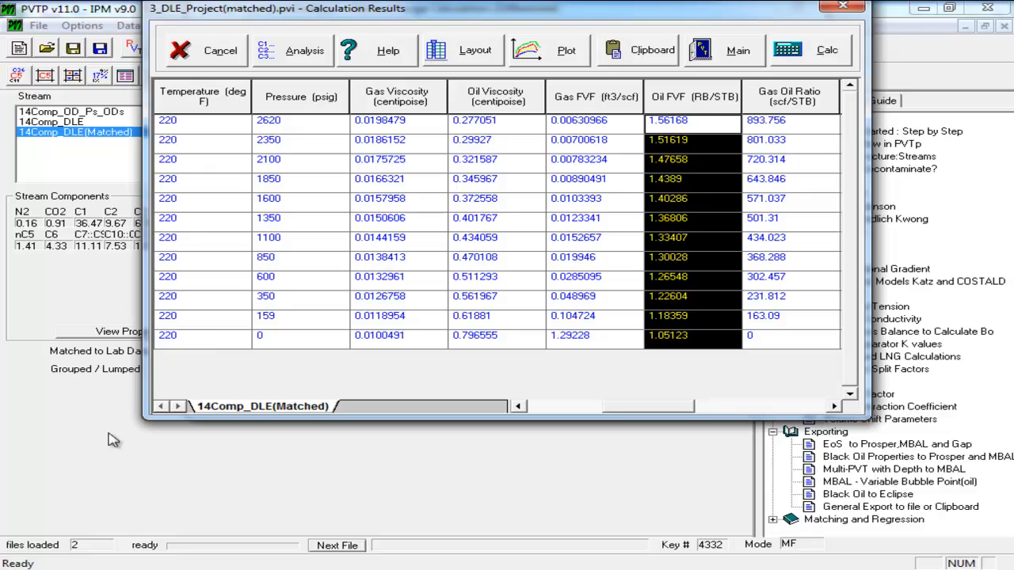
pyautogui.hotkey('alt', 'Tab')
pyautogui.click(307, 264)
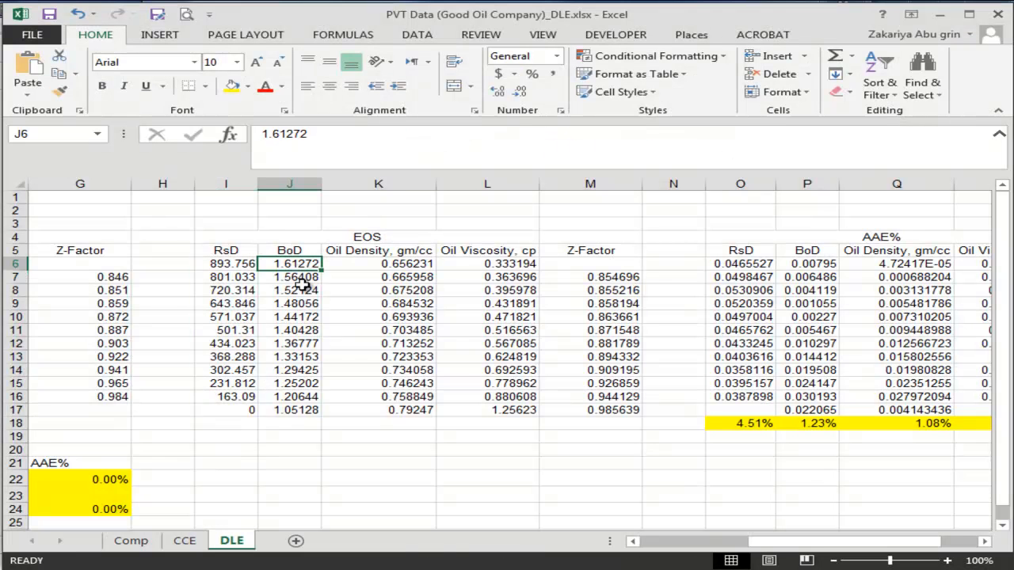
pyautogui.hotkey('ctrl', 'v')
# Copy the calculated Oil Density (EOS) column from PVTP into the EOS Oil Density column from K6 in Excel.
pyautogui.hotkey('alt', 'Tab')
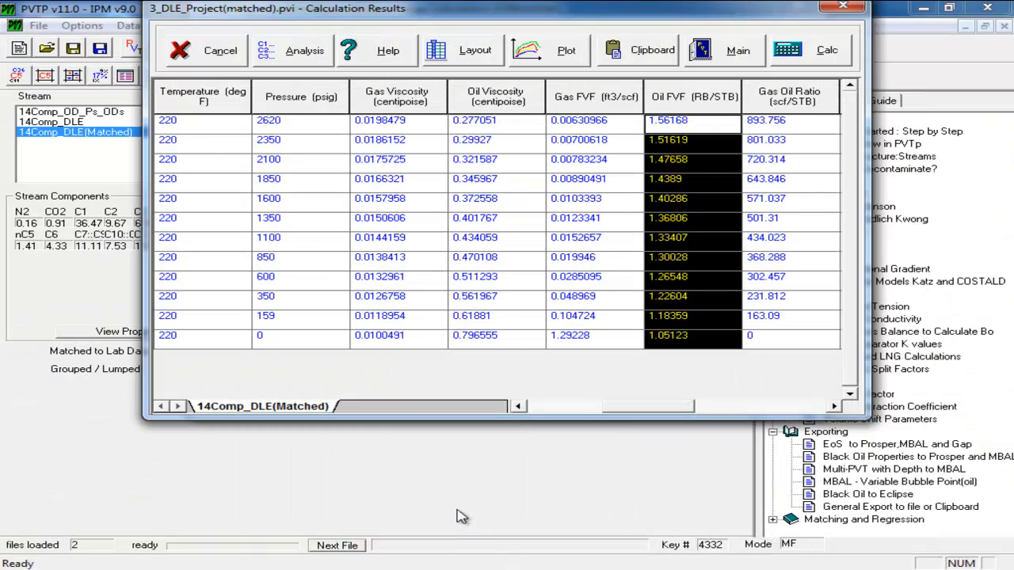
pyautogui.moveTo(612, 411); pyautogui.dragTo(541, 407)
pyautogui.moveTo(501, 127); pyautogui.dragTo(511, 340)
pyautogui.hotkey('ctrl', 'c')
pyautogui.hotkey('alt', 'Tab')
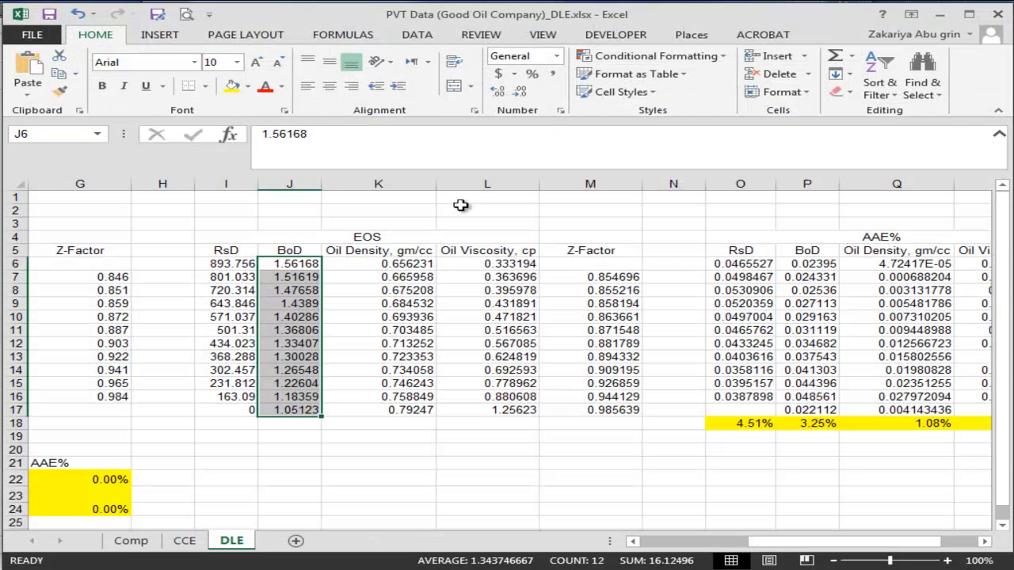
pyautogui.moveTo(424, 264); pyautogui.dragTo(408, 269)
pyautogui.hotkey('ctrl', 'v')
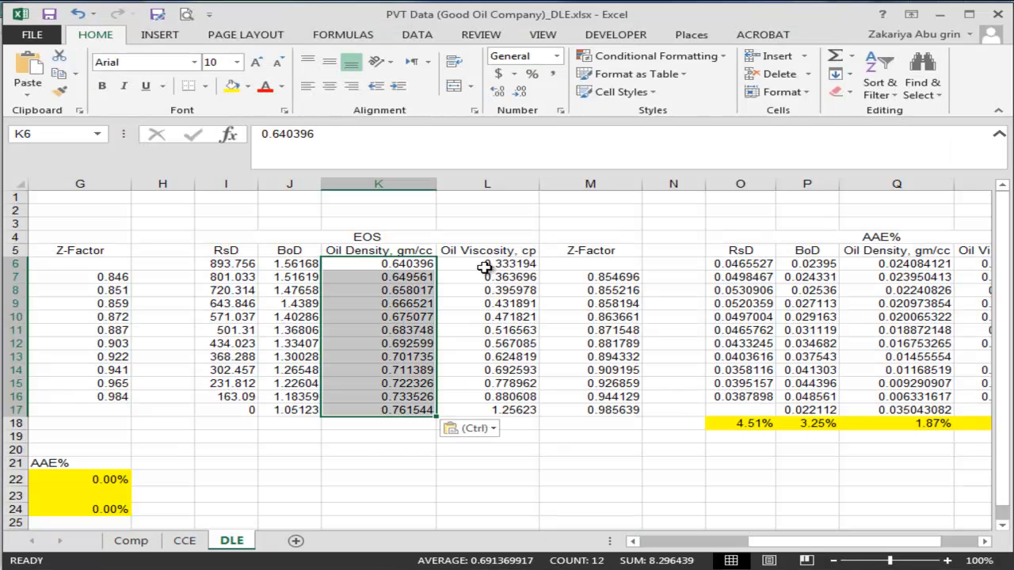
# Copy the calculated Oil Viscosity column from PVTP into the EOS Oil Viscosity column from L6 in Excel, and check the AAE% table.
pyautogui.moveTo(484, 265); pyautogui.dragTo(495, 428)
pyautogui.hotkey('ctrl', 'c')
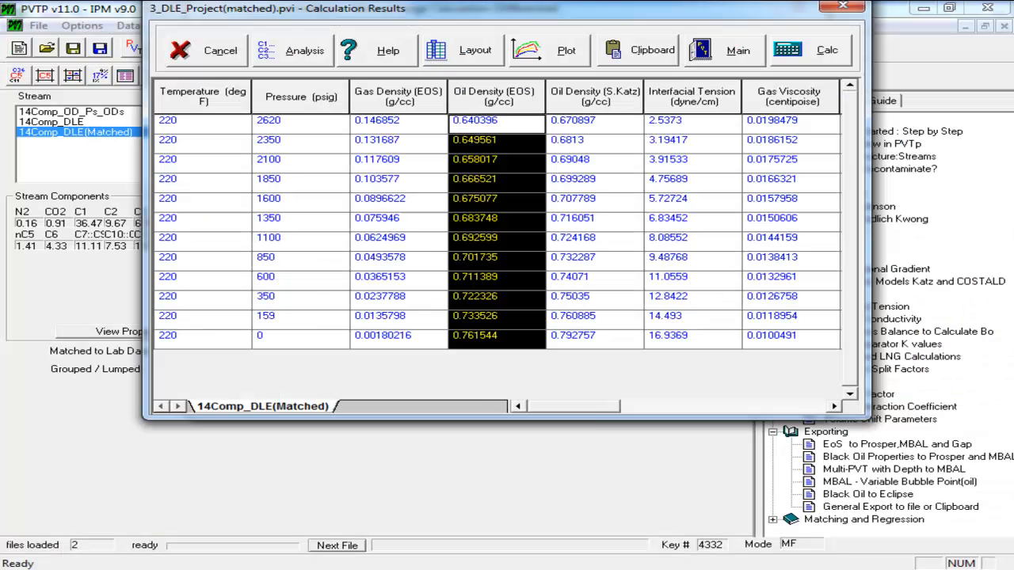
pyautogui.moveTo(593, 416); pyautogui.dragTo(609, 413)
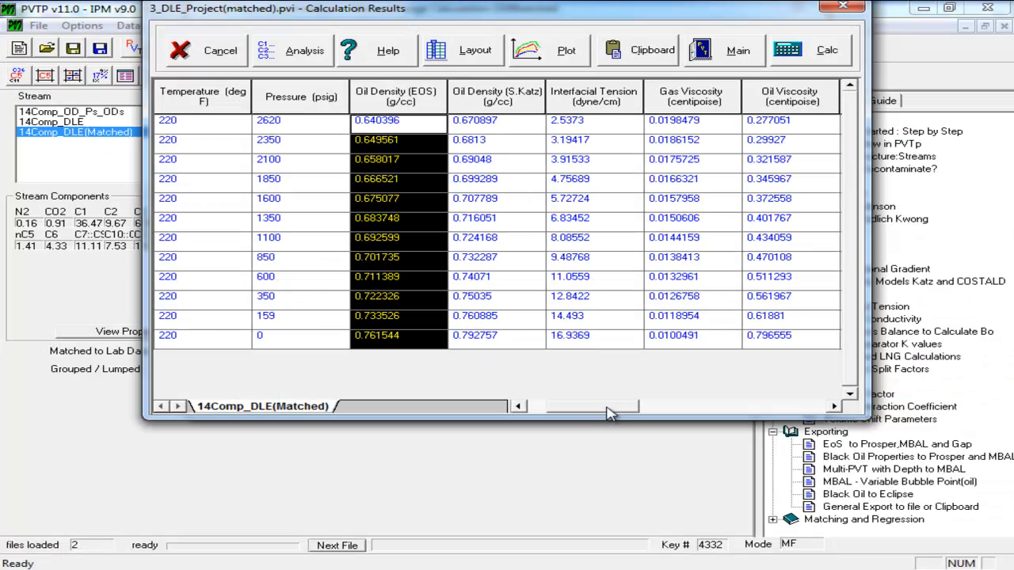
pyautogui.moveTo(752, 120); pyautogui.dragTo(751, 349)
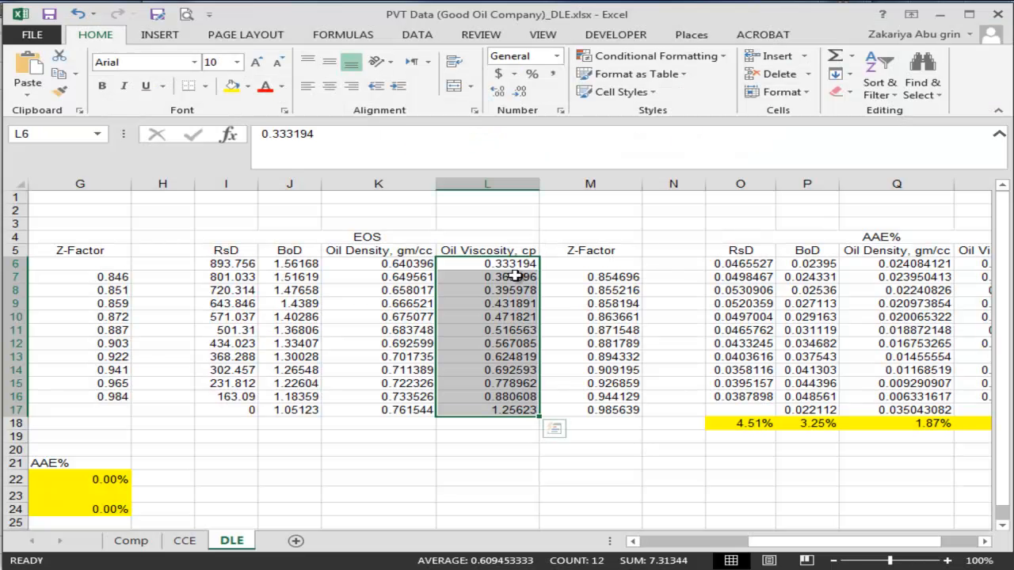
pyautogui.click(515, 265)
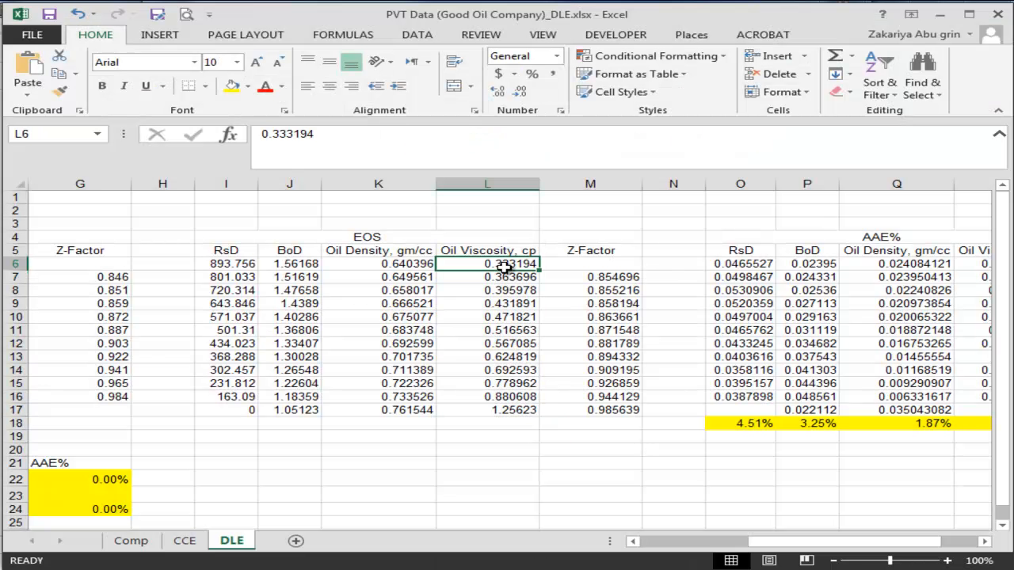
pyautogui.hotkey('ctrl', 'v')
pyautogui.moveTo(773, 547); pyautogui.dragTo(889, 545)
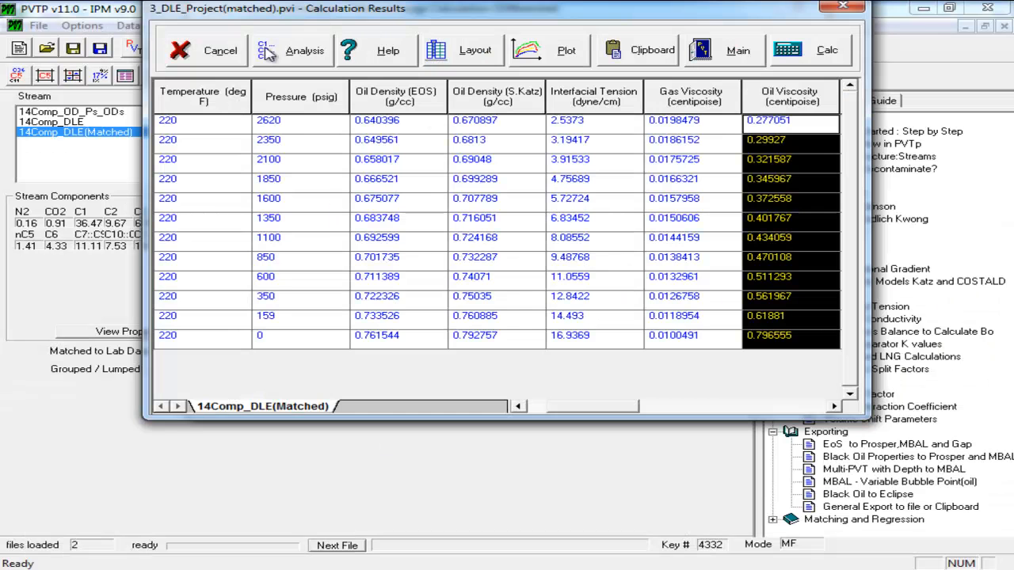
# Close the differential results in PVTP and calculate the saturation point of 14Comp_DLE(Matched) at a single temperature of 220 deg F.
pyautogui.click(230, 53)
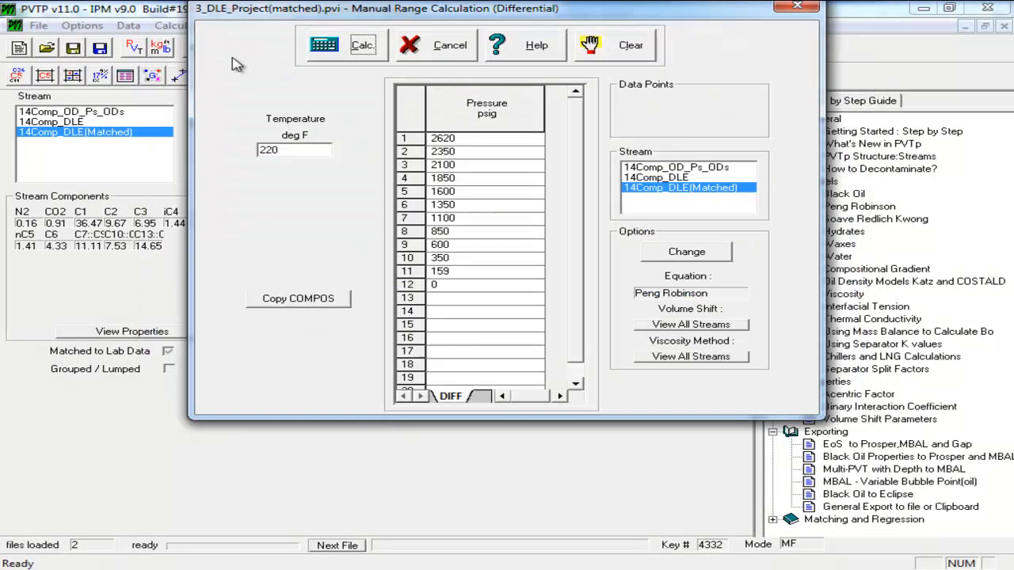
pyautogui.click(412, 45)
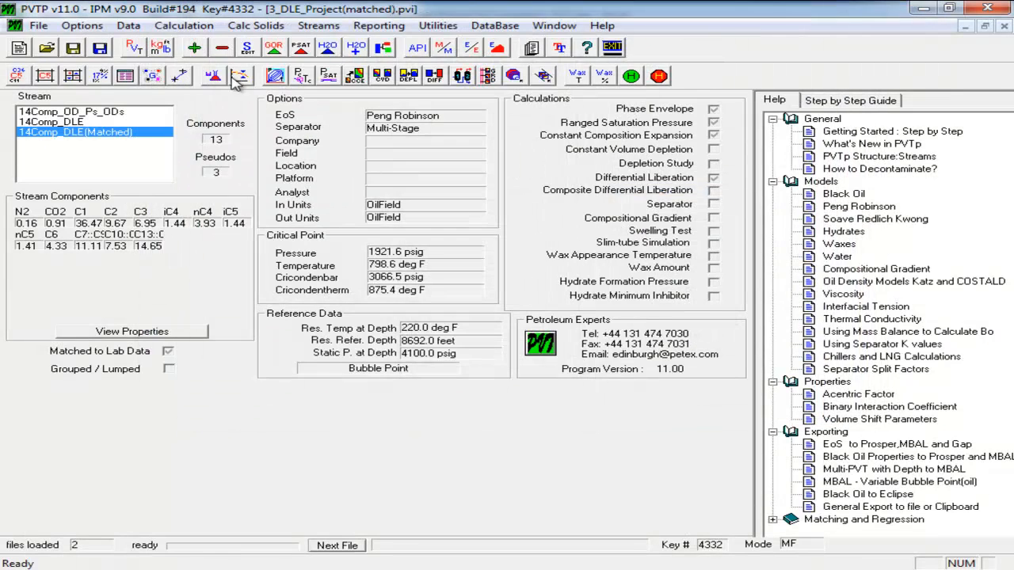
pyautogui.click(330, 76)
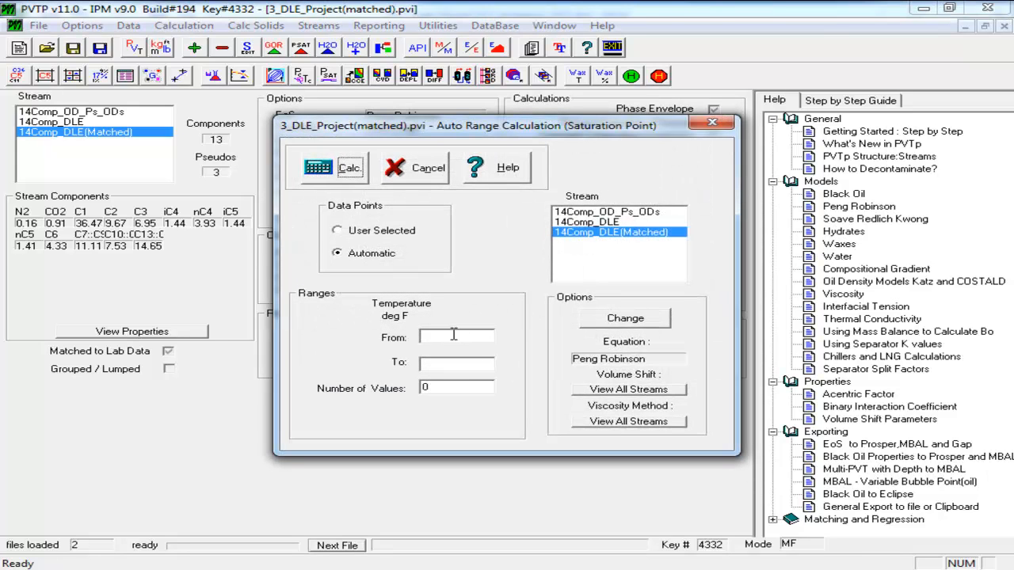
pyautogui.write('220')
pyautogui.click(432, 364)
pyautogui.click(333, 167)
pyautogui.click(824, 127)
pyautogui.click(588, 328)
# Copy the calculated saturation pressure, 2626.8 psig, into the EOS Psat cell F24 of the Excel DLE sheet.
pyautogui.click(301, 198)
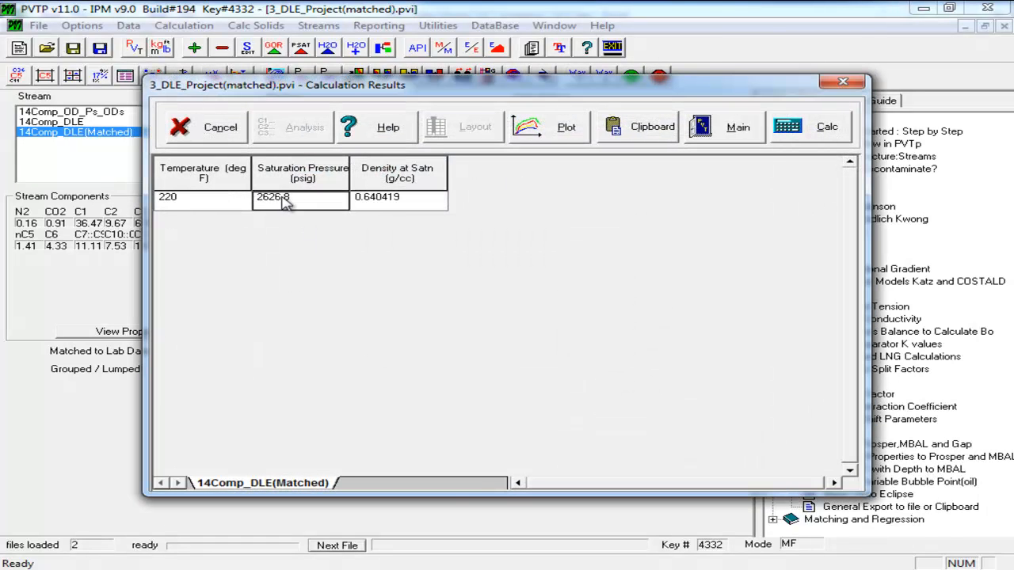
pyautogui.moveTo(320, 199); pyautogui.dragTo(254, 199)
pyautogui.click(487, 568)
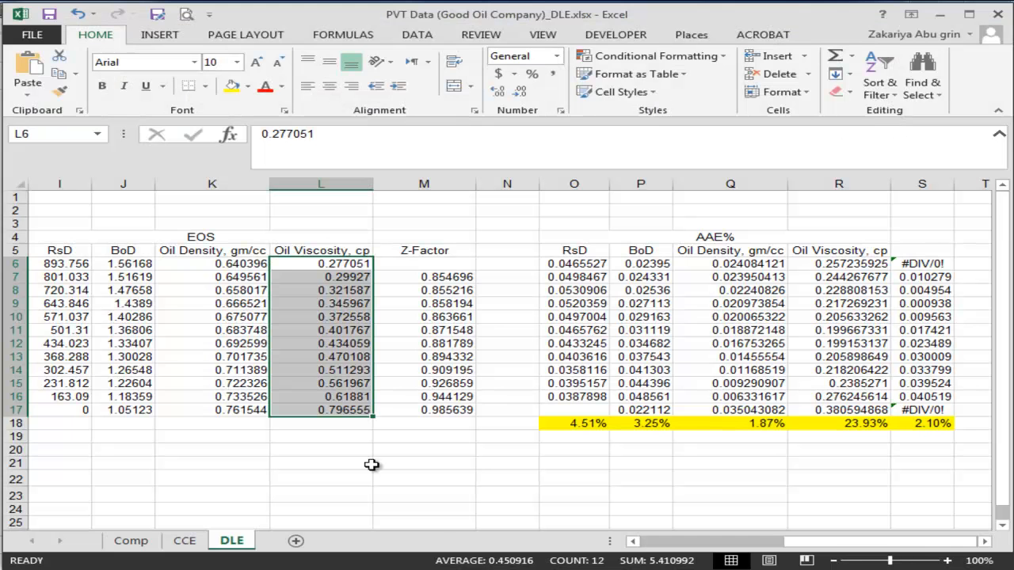
pyautogui.moveTo(804, 549); pyautogui.dragTo(657, 546)
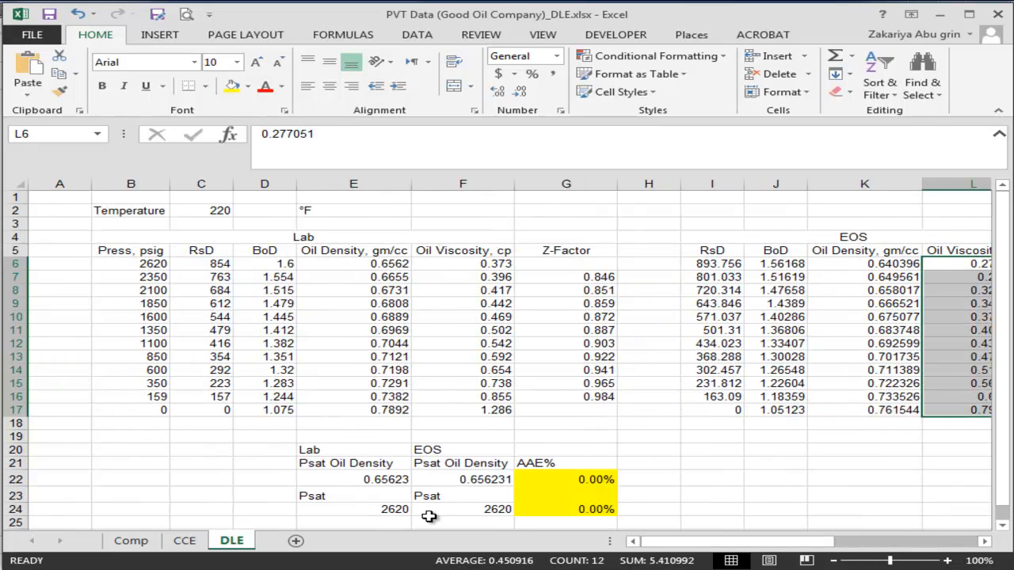
pyautogui.click(400, 508)
pyautogui.click(464, 507)
pyautogui.hotkey('ctrl', 'v')
pyautogui.click(564, 568)
pyautogui.click(507, 569)
pyautogui.click(420, 569)
pyautogui.click(412, 569)
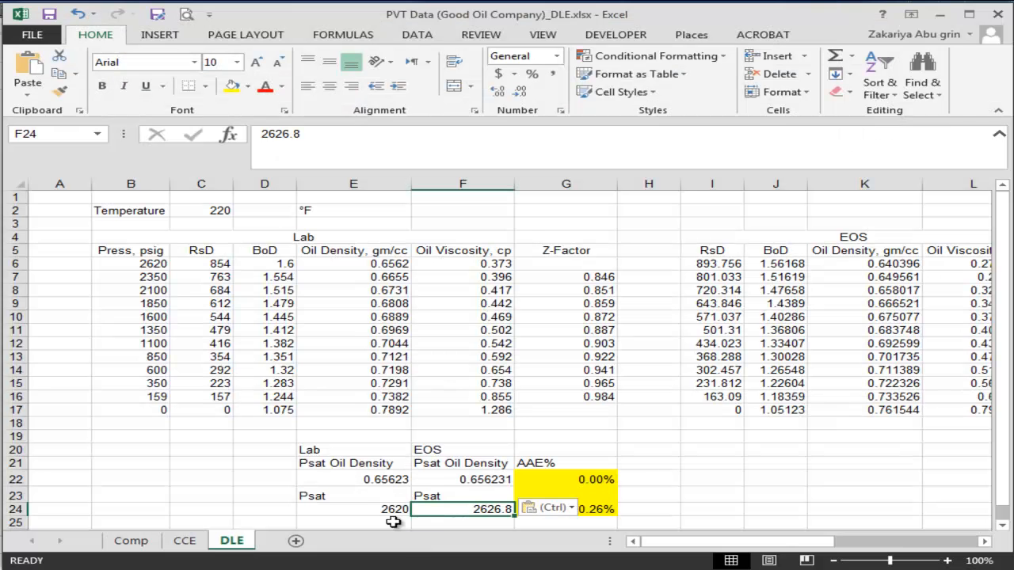
# Copy the calculated density at saturation, 0.640419, into the EOS Psat Oil Density cell F22 in Excel and review the AAE% values.
pyautogui.click(436, 483)
pyautogui.click(507, 569)
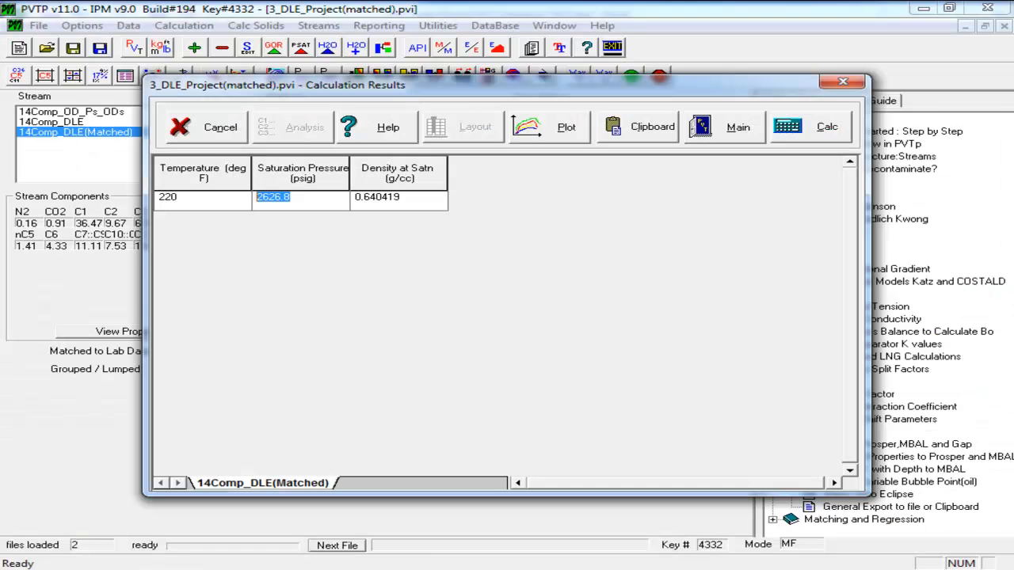
pyautogui.click(407, 204)
pyautogui.click(460, 569)
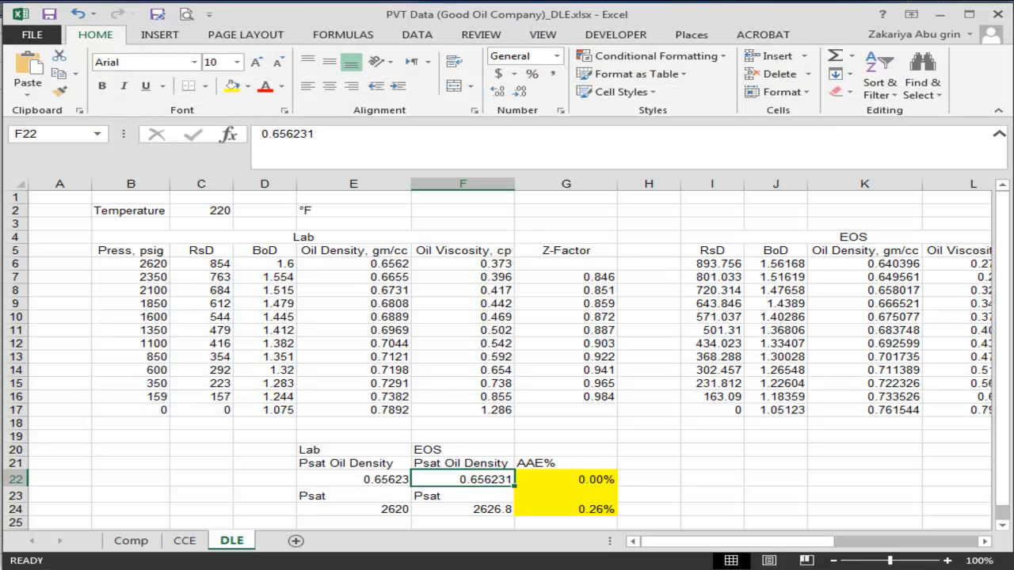
pyautogui.write('0.640419')
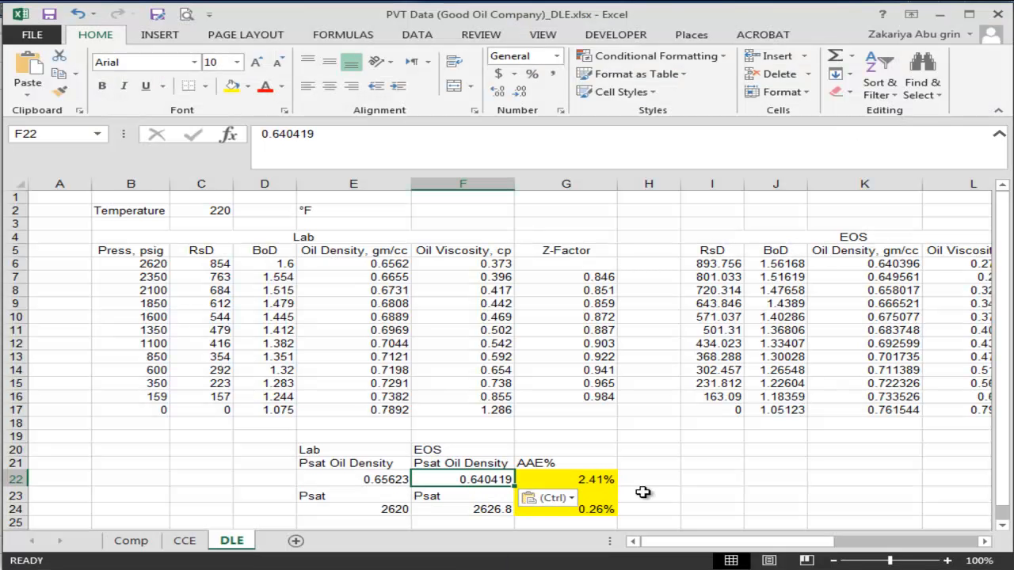
pyautogui.click(648, 479)
pyautogui.click(773, 494)
pyautogui.click(701, 542)
pyautogui.moveTo(701, 552); pyautogui.dragTo(794, 545)
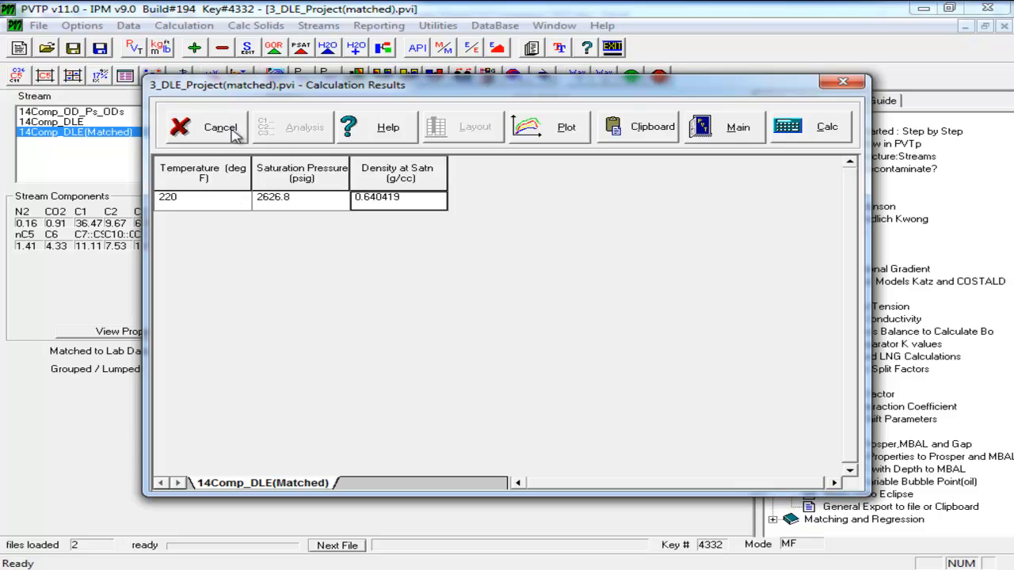
# Close the saturation results in PVTP and copy 14Comp_DLE(Matched) to a new stream named 14Comp_DLE(Oil visc).
pyautogui.click(247, 130)
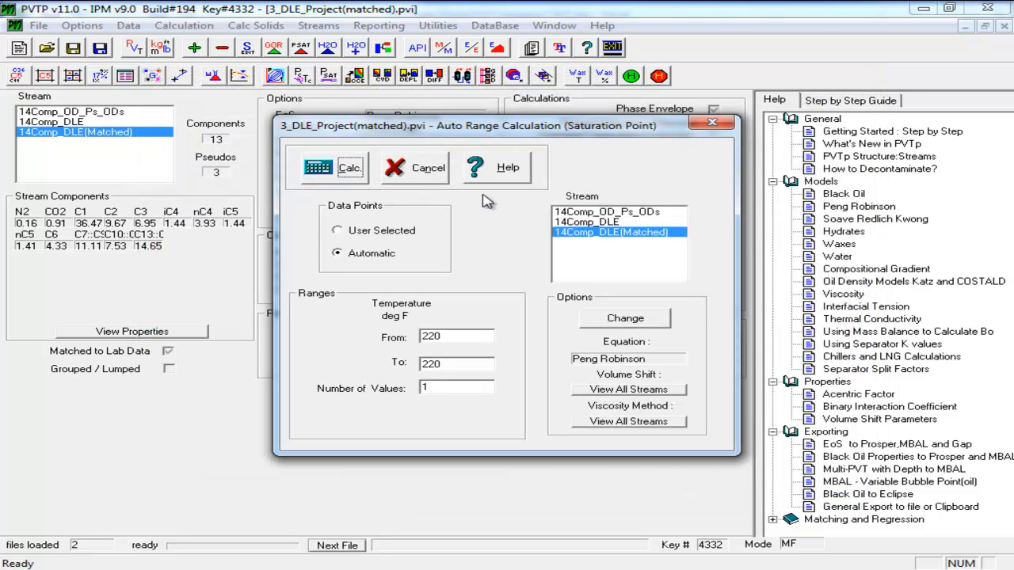
pyautogui.click(417, 167)
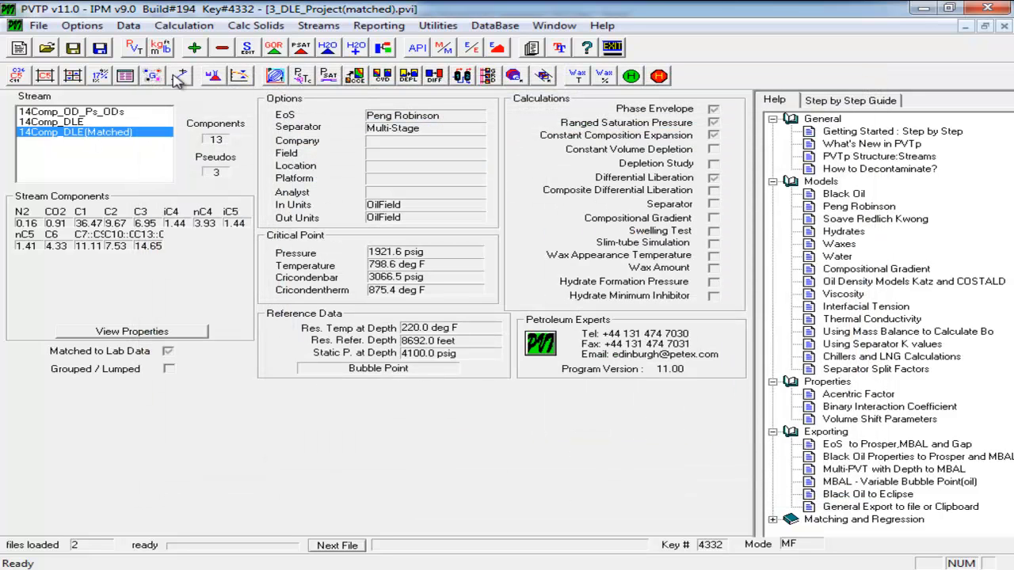
pyautogui.click(194, 48)
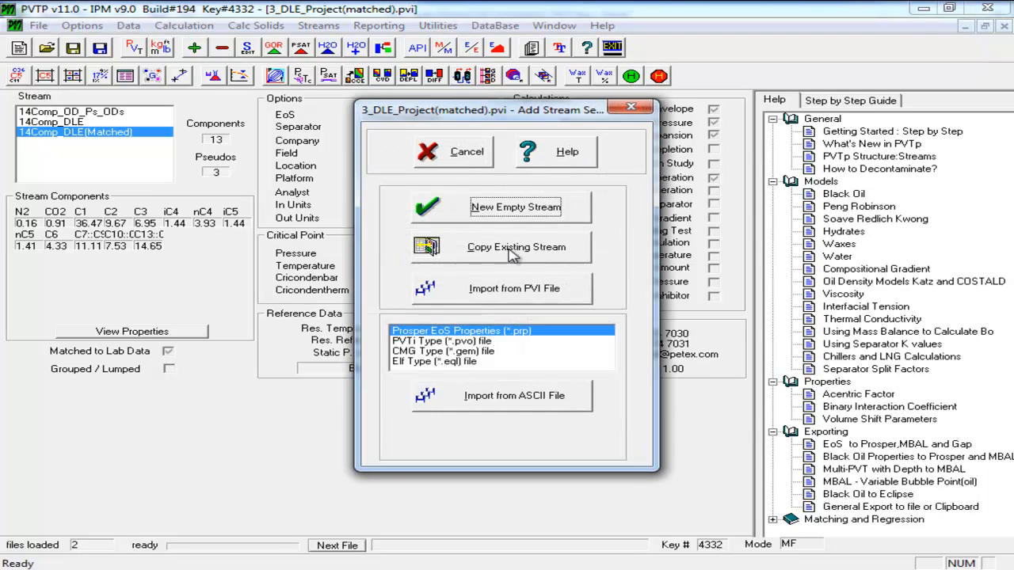
pyautogui.click(516, 247)
pyautogui.click(566, 342)
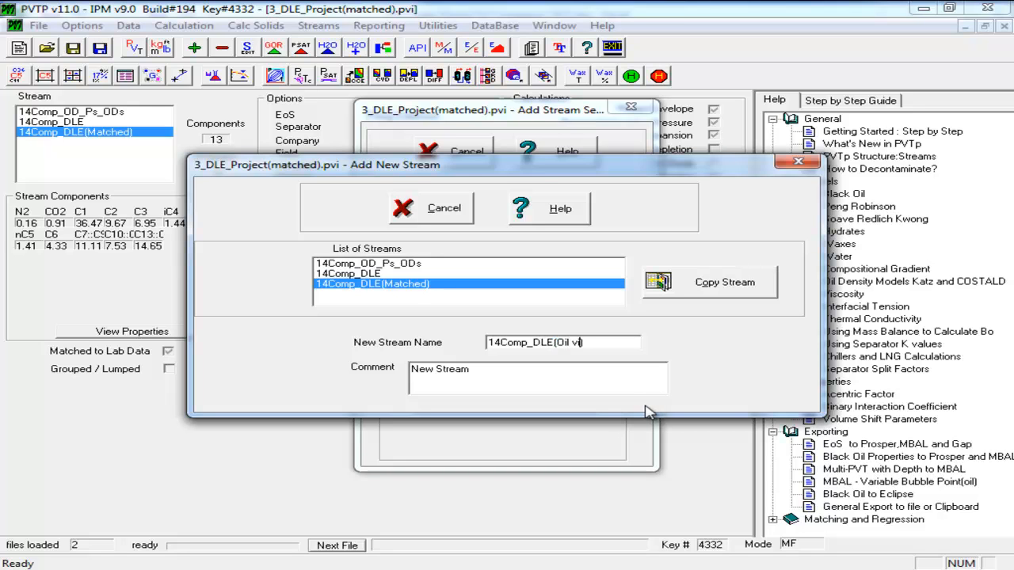
pyautogui.write('Oil visc')
pyautogui.click(713, 293)
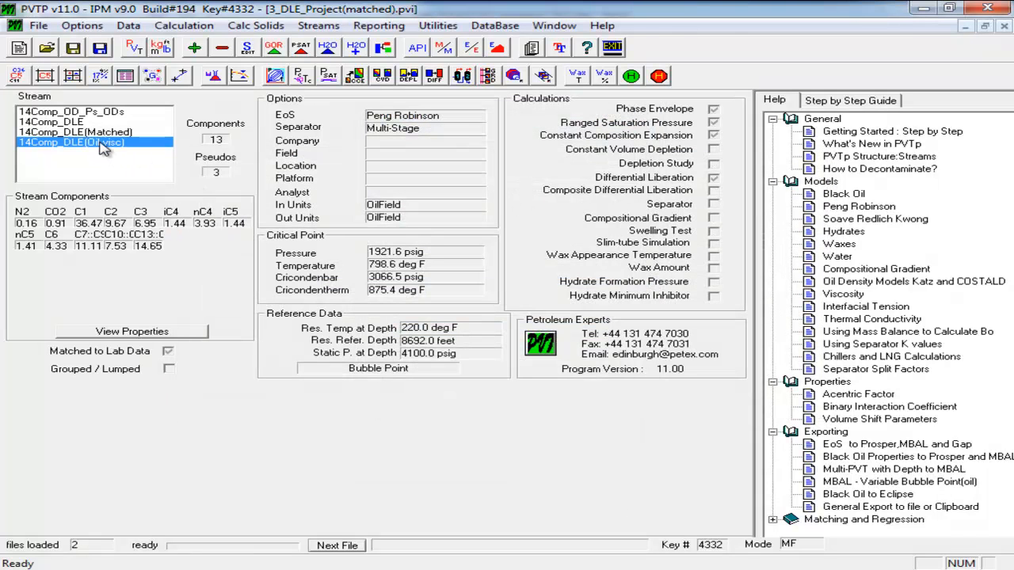
# Set up matching of 14Comp_DLE(Oil visc) to only Diff. Exp. - Oil Viscosity data, using the Little Kennedy oil viscosity model.
pyautogui.click(240, 75)
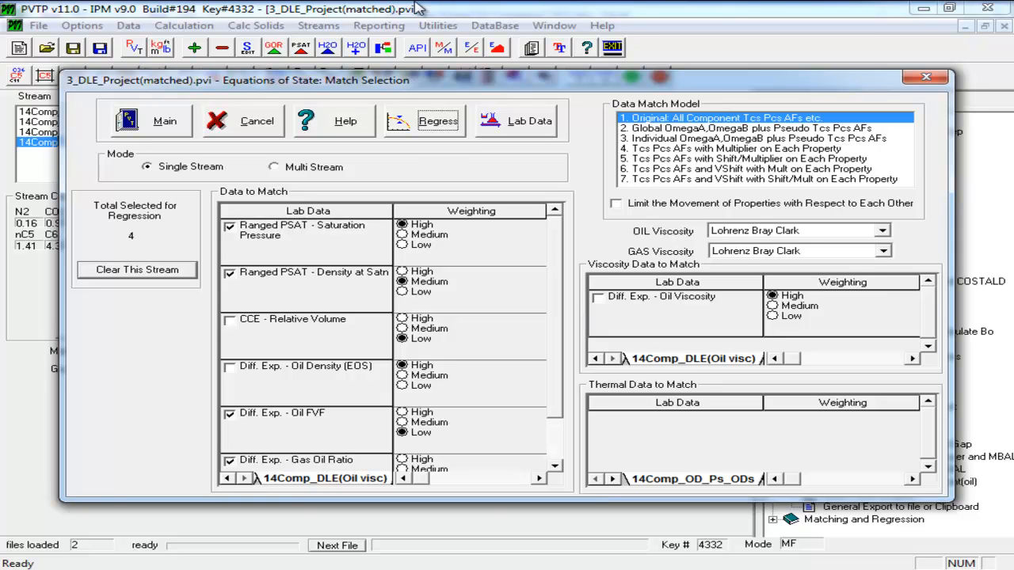
pyautogui.click(597, 298)
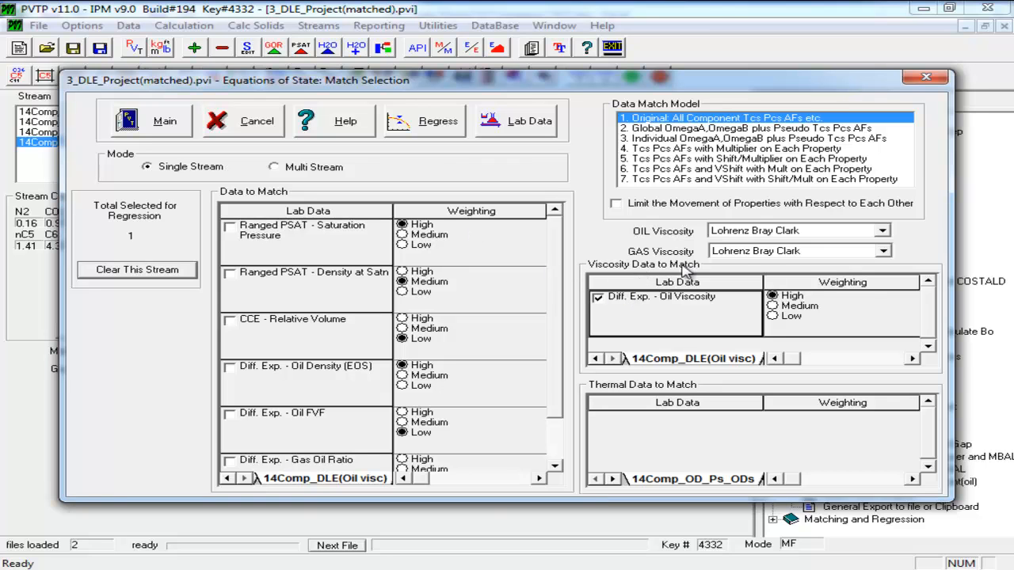
pyautogui.click(752, 230)
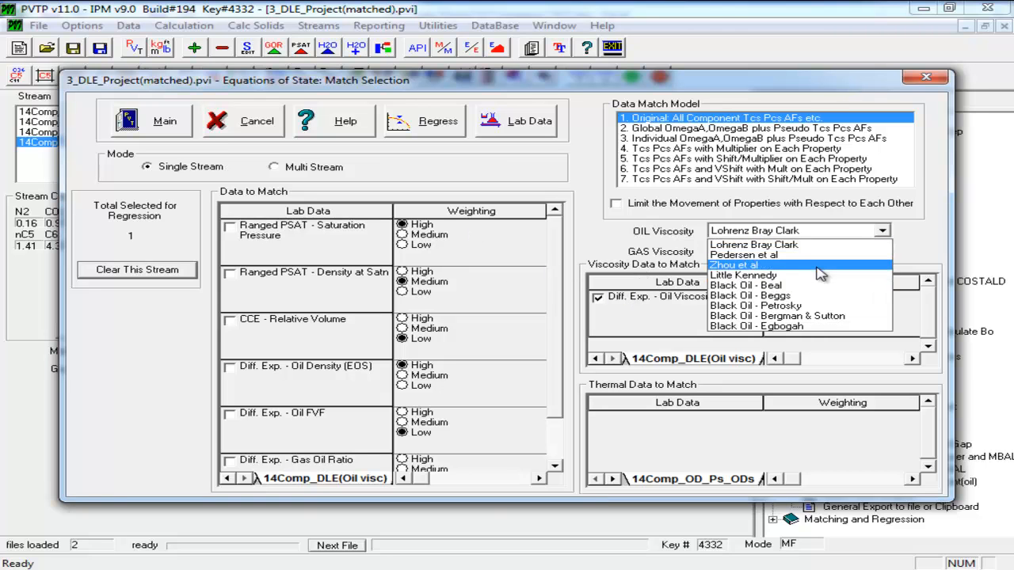
pyautogui.click(781, 276)
# Run the Little Kennedy oil viscosity regression on shift and multiplier, stop it once the error settles, and return to the main screen.
pyautogui.click(422, 121)
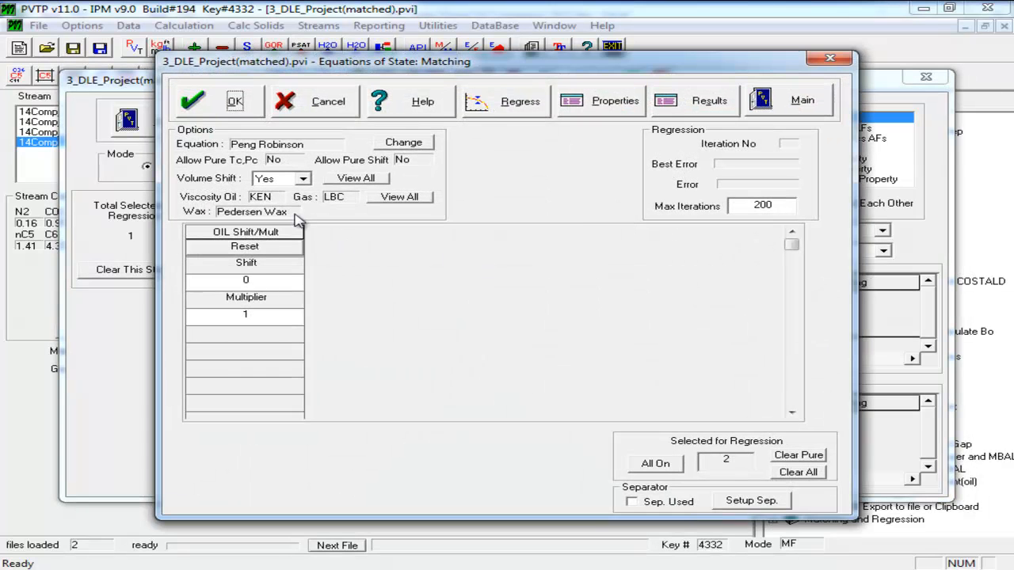
pyautogui.click(515, 104)
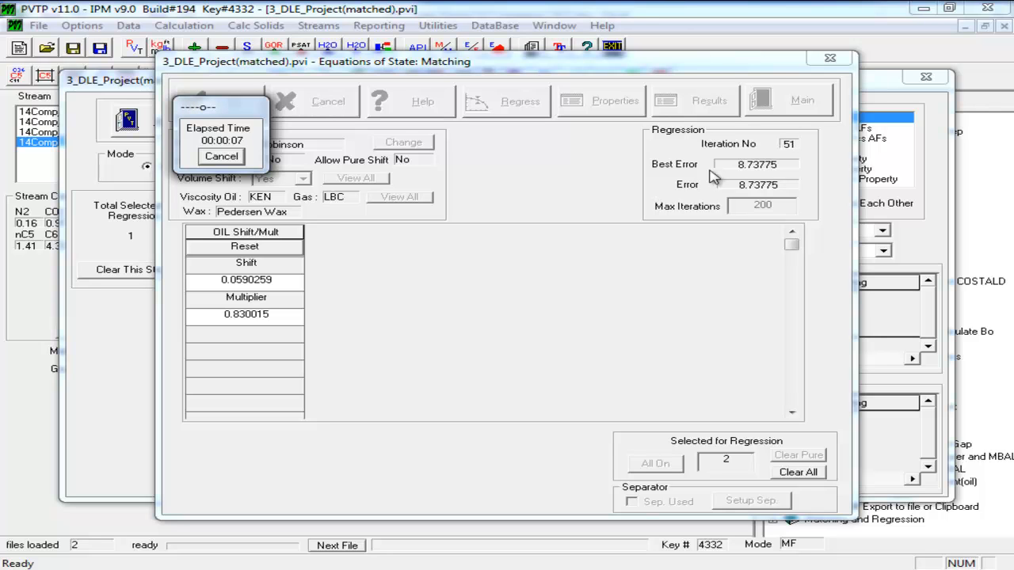
pyautogui.click(222, 156)
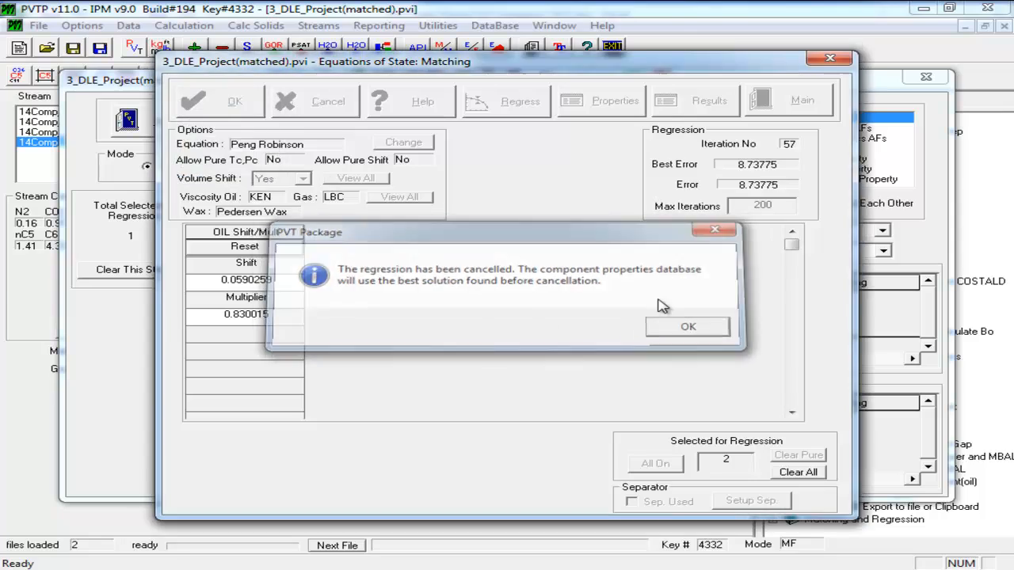
pyautogui.click(680, 328)
pyautogui.click(173, 86)
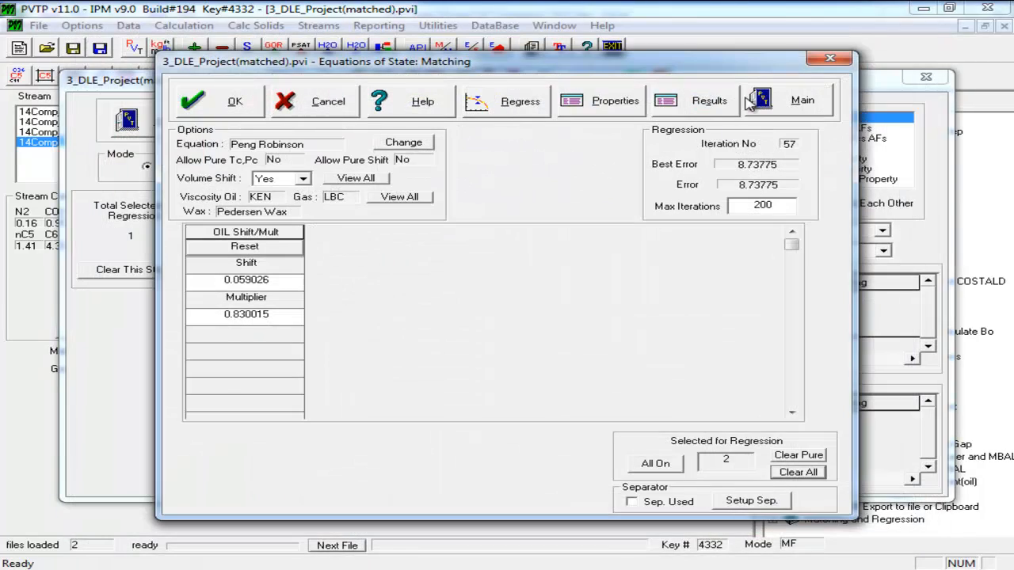
pyautogui.click(802, 102)
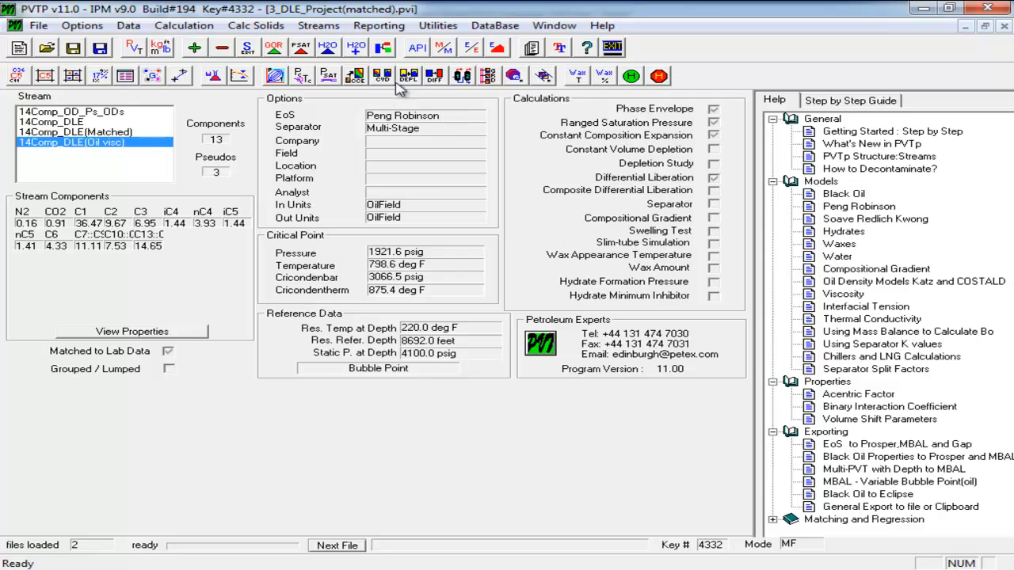
# Run the differential calculation at 220 deg F for 14Comp_DLE(Matched) and 14Comp_DLE(Oil visc).
pyautogui.click(435, 76)
pyautogui.click(383, 52)
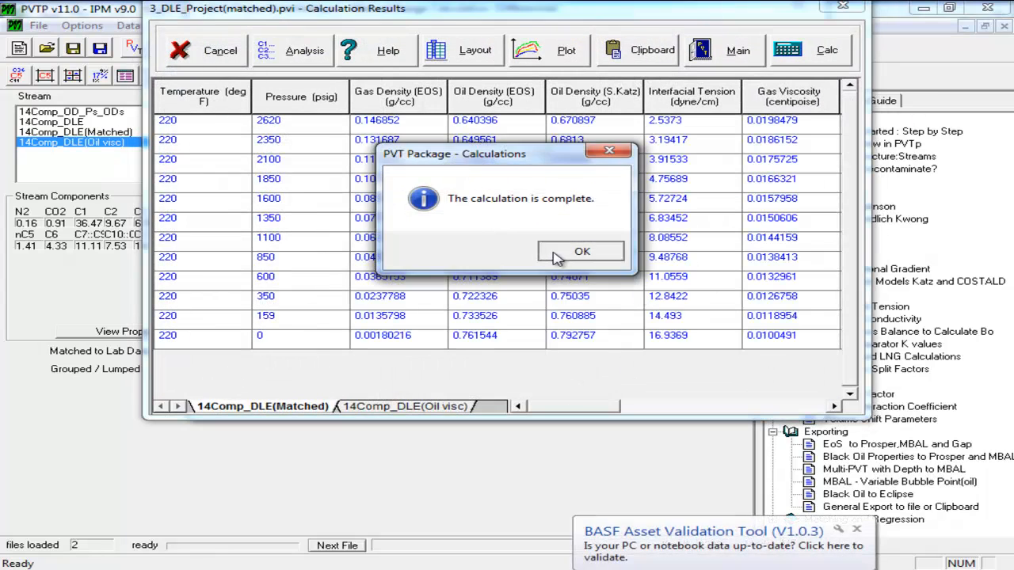
pyautogui.click(581, 251)
# Copy the calculated oil viscosity column into the EOS Oil Viscosity cells L6:L17 of the Excel DLE sheet and check its AAE%.
pyautogui.moveTo(574, 409); pyautogui.dragTo(612, 408)
pyautogui.moveTo(708, 140); pyautogui.dragTo(687, 337)
pyautogui.hotkey('alt', 'Tab')
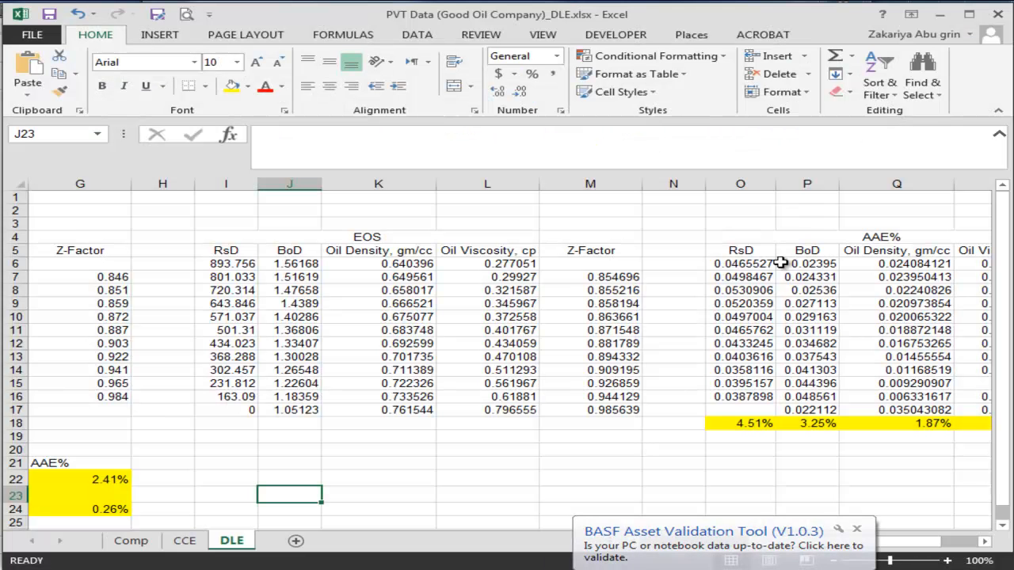
pyautogui.click(542, 263)
pyautogui.click(535, 263)
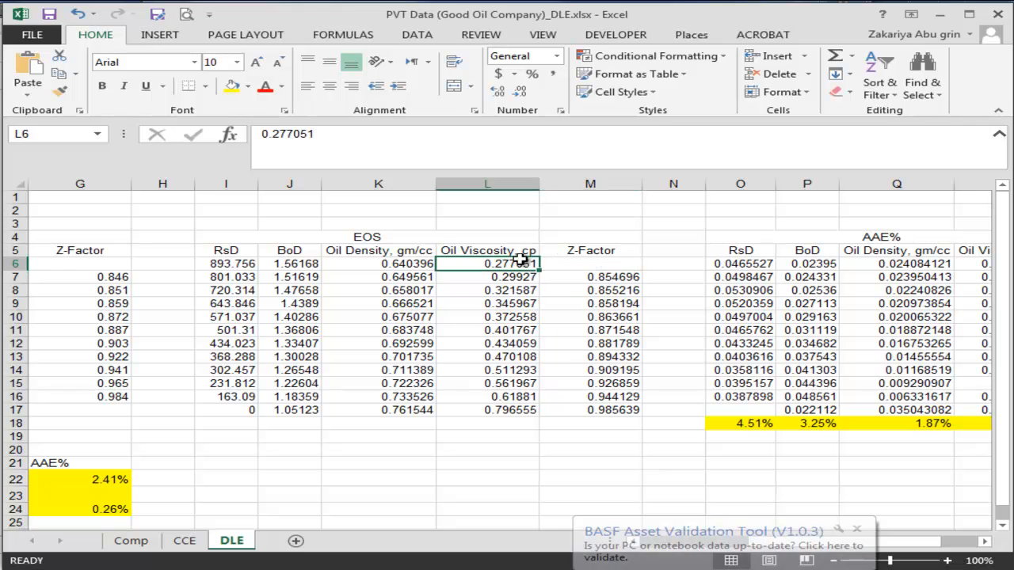
pyautogui.write('0.277051 0.29927 0.321587 0.345967 0.372558 0.401767 0.434059 0.470107 0.511293 0.561967 0.61881 0.796554')
pyautogui.moveTo(915, 549); pyautogui.dragTo(961, 545)
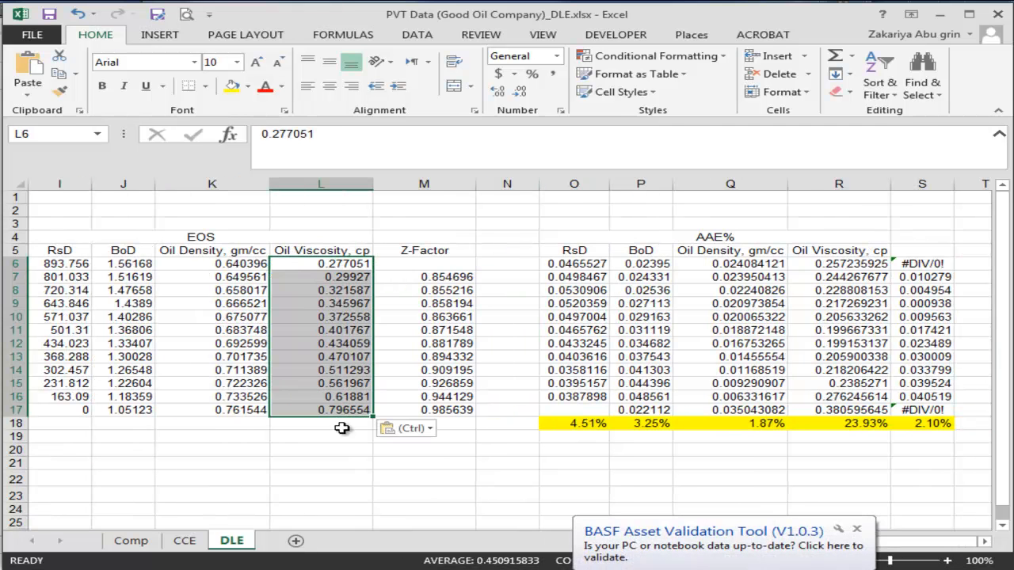
# Close the differential results in PVTP and set the oil viscosity model for matching 14Comp_DLE(Oil visc) to Lohrenz Bray Clark.
pyautogui.hotkey('alt', 'Tab')
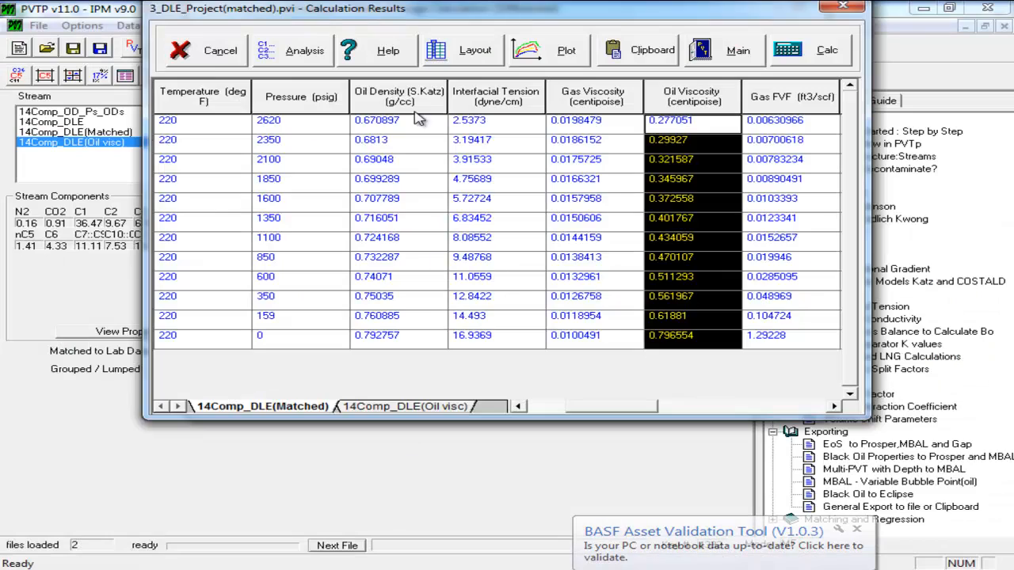
pyautogui.click(190, 52)
pyautogui.click(413, 62)
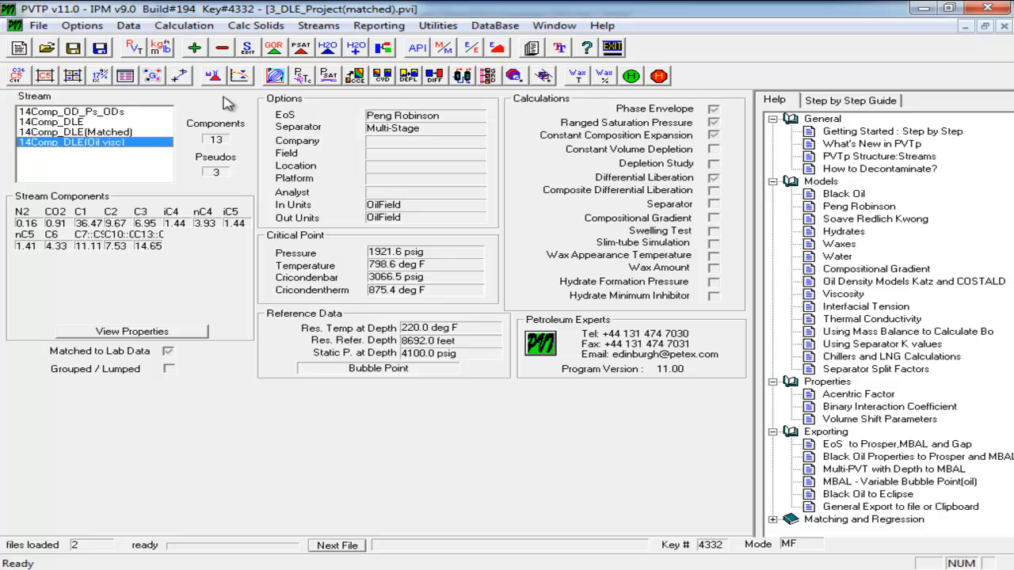
pyautogui.click(239, 76)
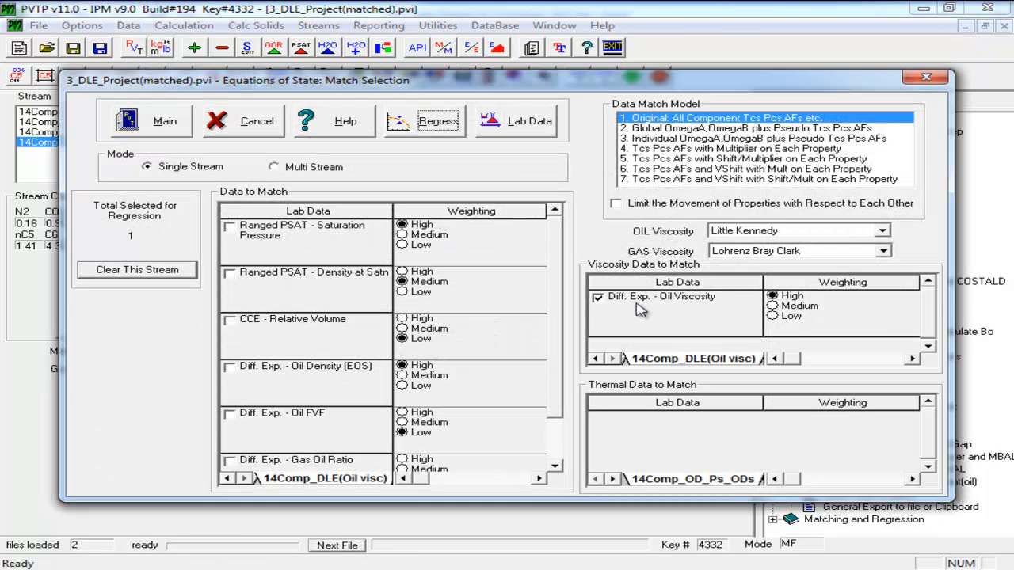
pyautogui.click(775, 231)
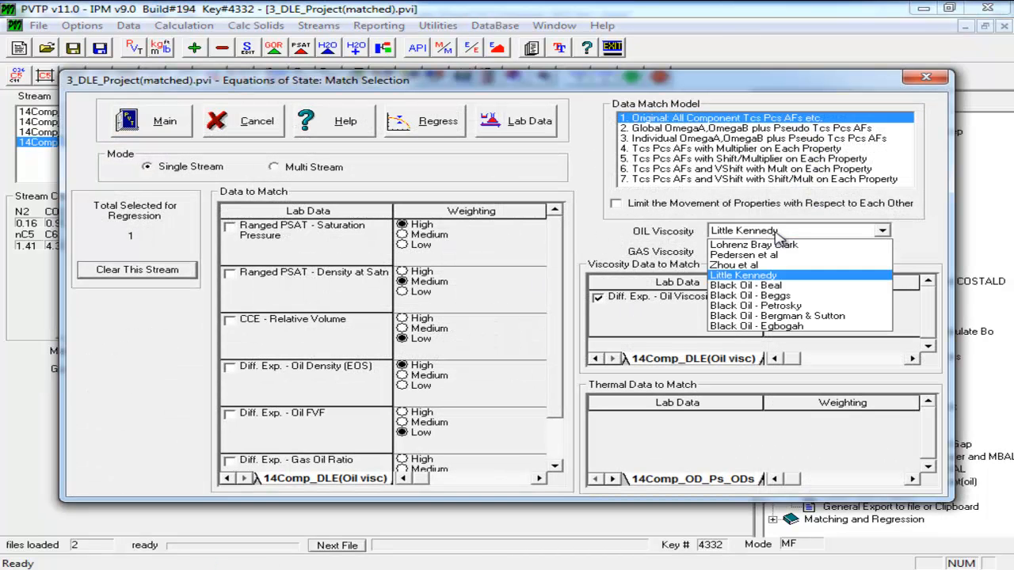
pyautogui.click(764, 245)
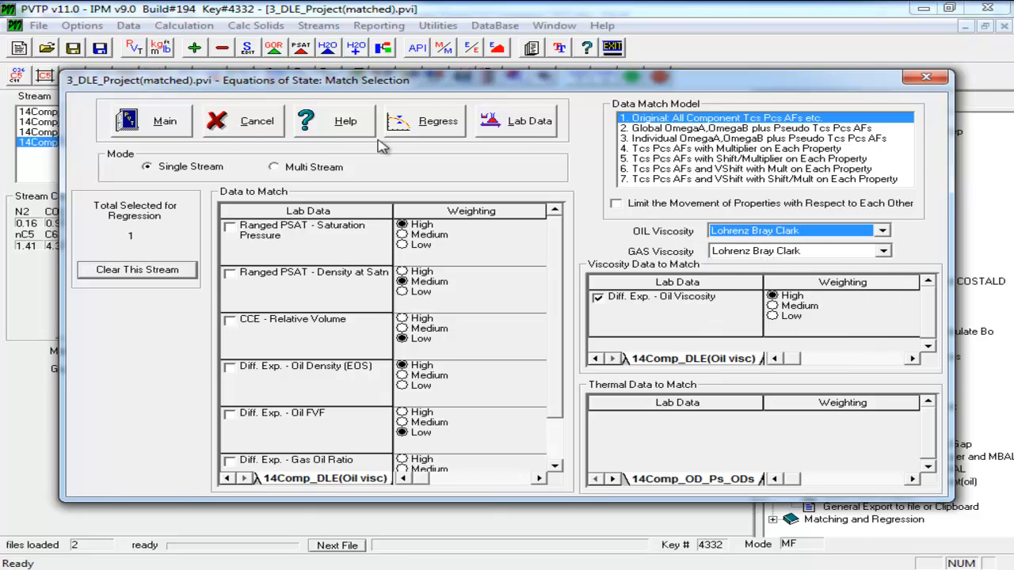
pyautogui.click(424, 120)
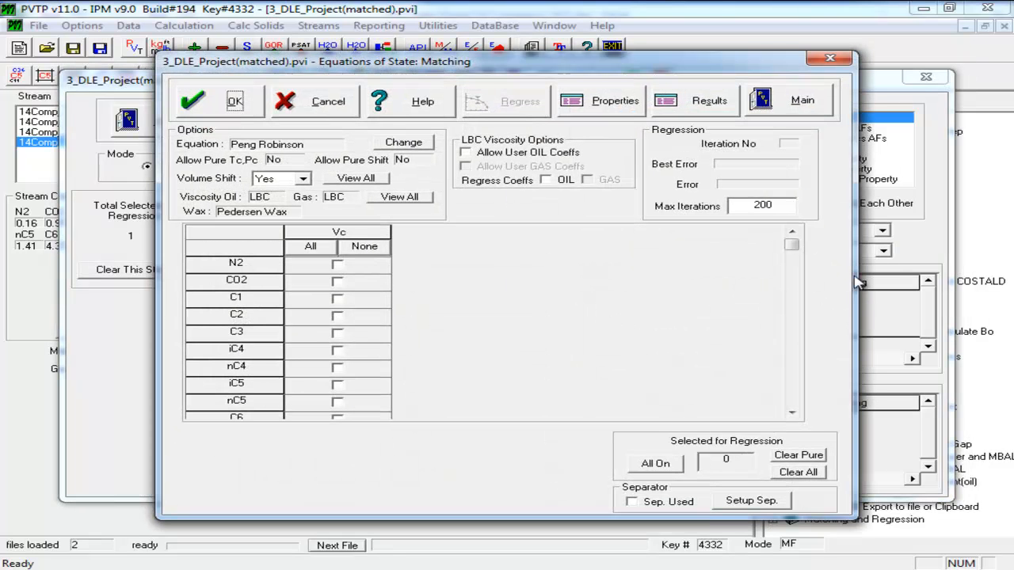
# Try the Lohrenz Bray Clark regression on Vc of C7::C9, C10::C12 and C13::C28, then stop and discard it.
pyautogui.moveTo(792, 245); pyautogui.dragTo(788, 400)
pyautogui.click(338, 401)
pyautogui.click(338, 367)
pyautogui.click(338, 384)
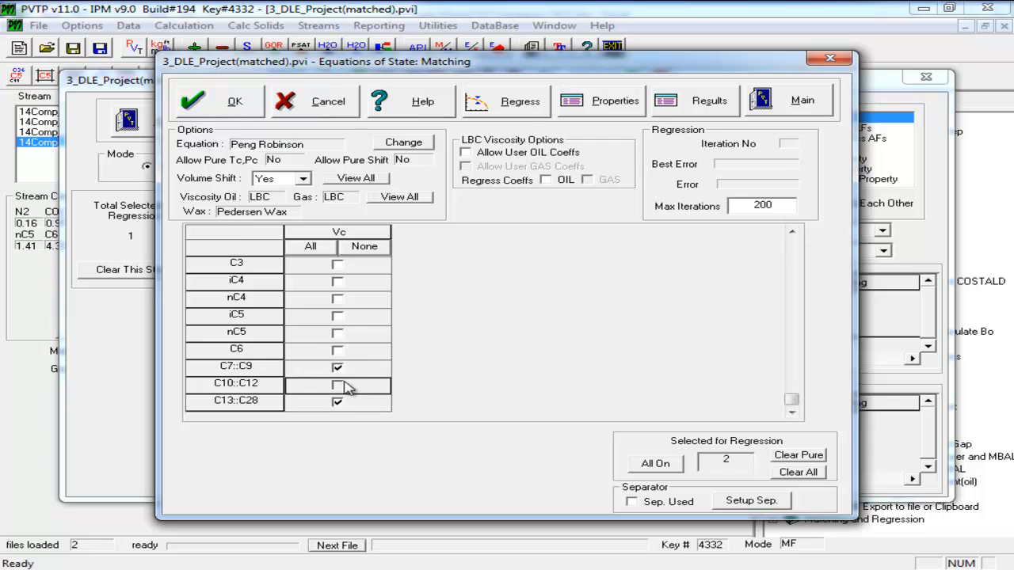
pyautogui.click(520, 108)
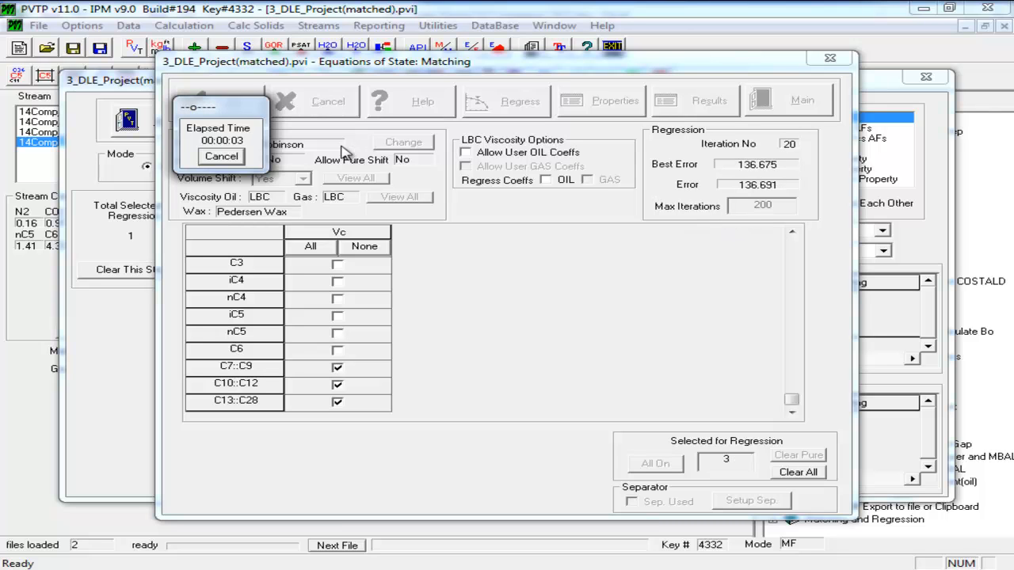
pyautogui.click(223, 157)
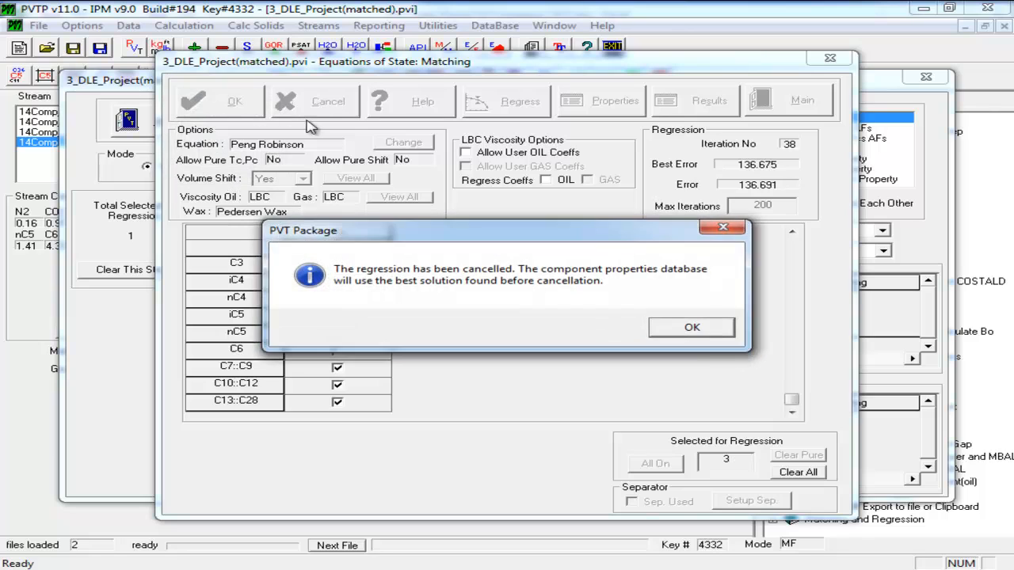
pyautogui.click(694, 326)
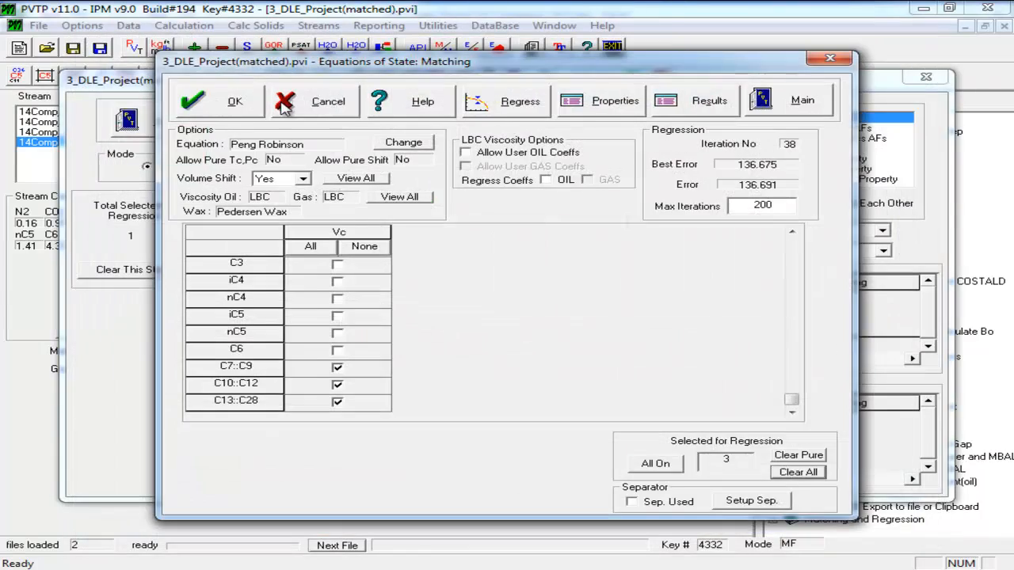
pyautogui.click(282, 103)
# Set the oil viscosity model to Pedersen et al, run its shift and multiplier regression, stop it and accept the match.
pyautogui.click(780, 231)
pyautogui.click(776, 259)
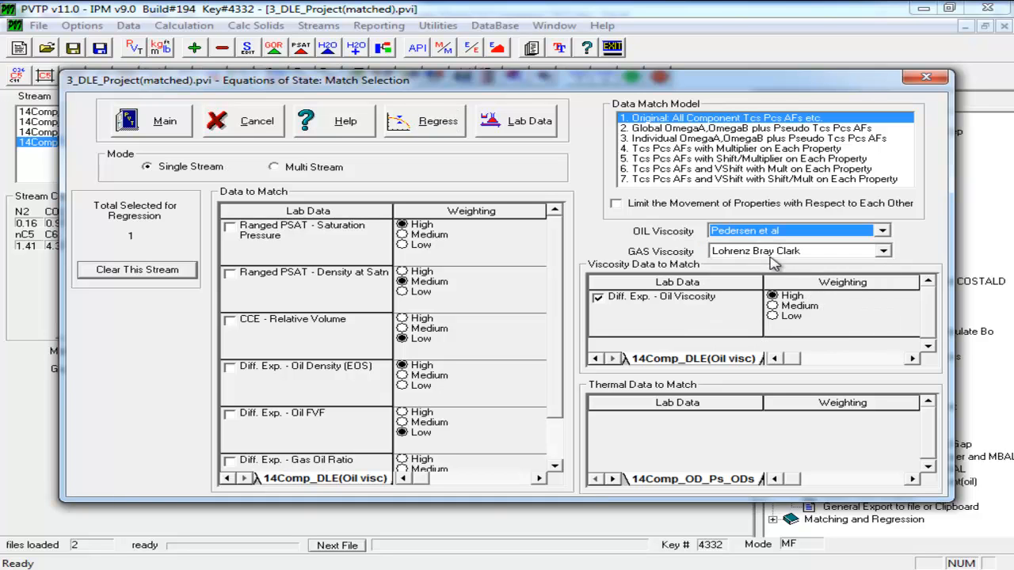
pyautogui.click(432, 123)
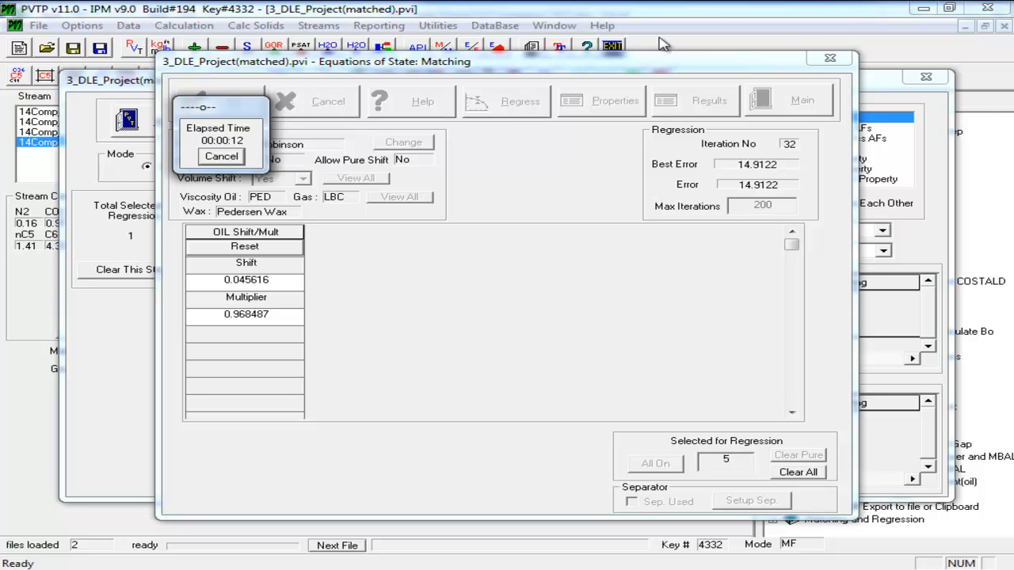
pyautogui.click(224, 157)
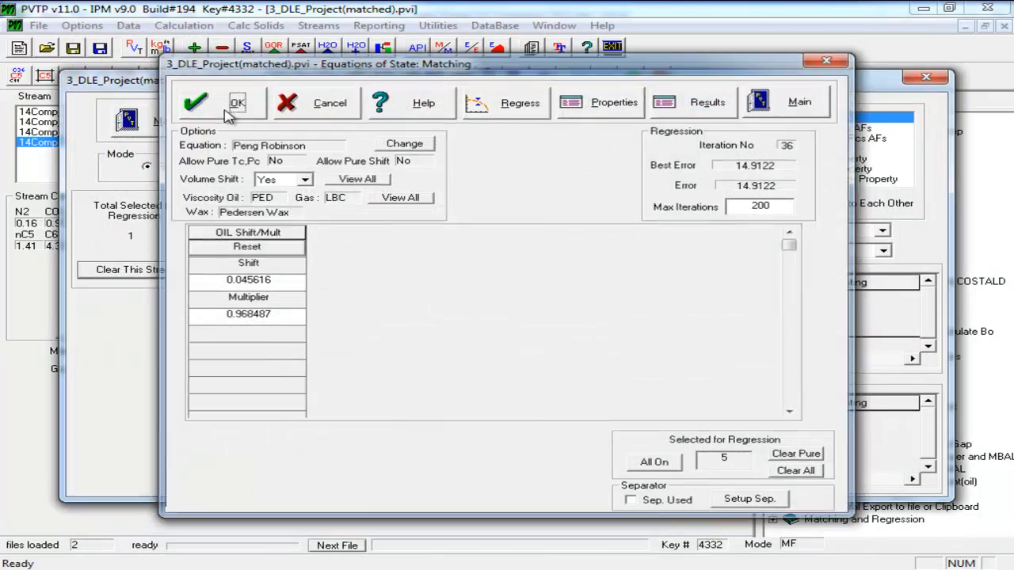
pyautogui.click(227, 102)
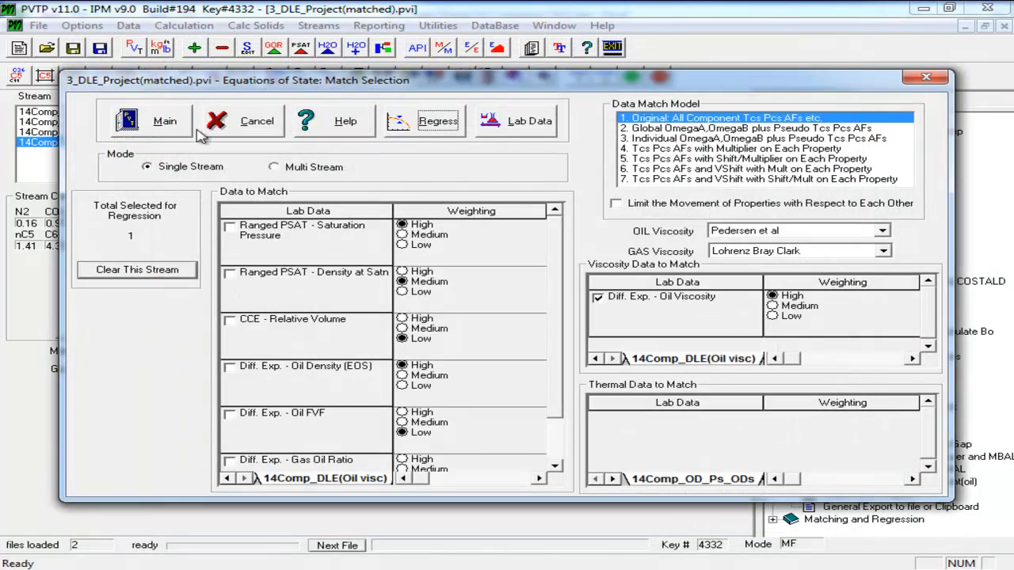
# Return to the main screen and rerun the differential calculation at 220 deg F for the Matched and Oil visc streams.
pyautogui.click(149, 122)
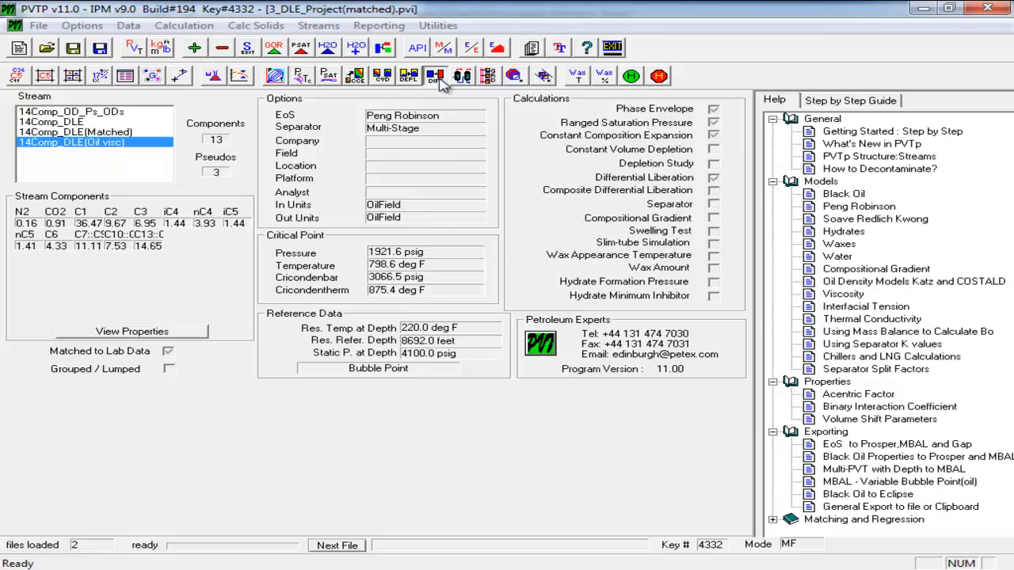
pyautogui.click(434, 75)
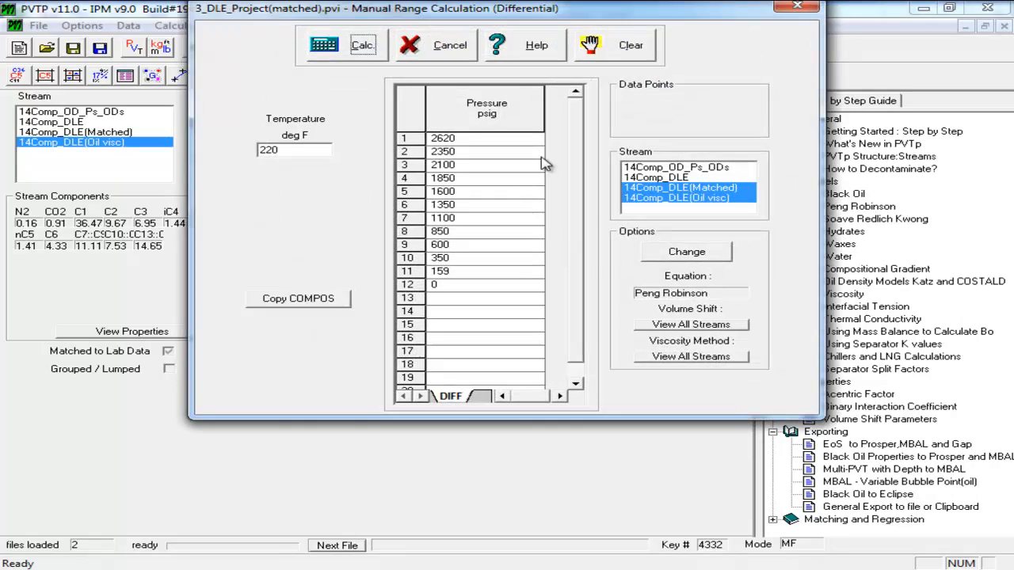
pyautogui.click(349, 46)
pyautogui.click(816, 49)
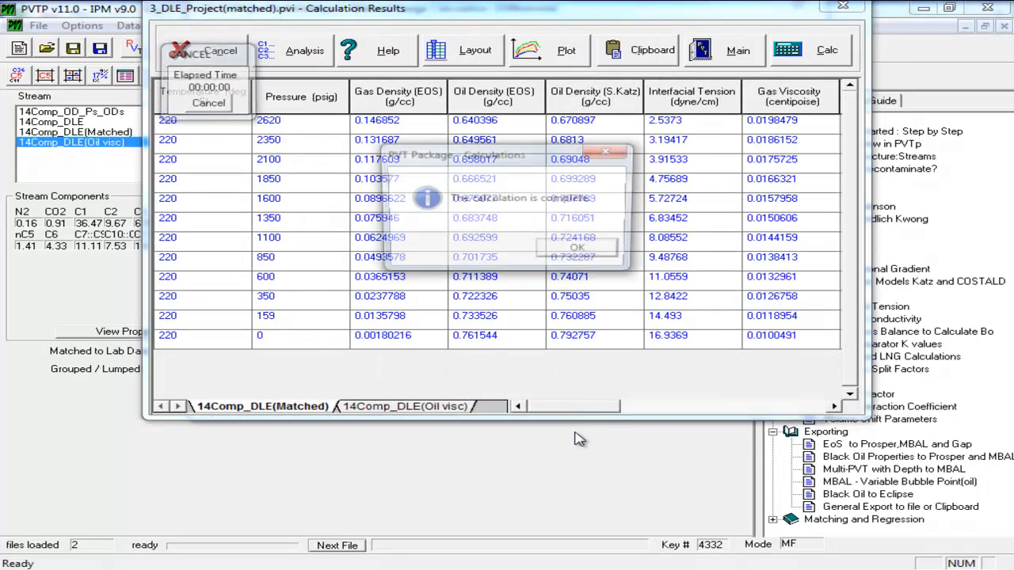
pyautogui.click(576, 257)
# Copy the recalculated oil viscosity column into the EOS Oil Viscosity cells L6:L17 of the Excel DLE sheet.
pyautogui.moveTo(590, 406); pyautogui.dragTo(661, 412)
pyautogui.moveTo(495, 123); pyautogui.dragTo(485, 440)
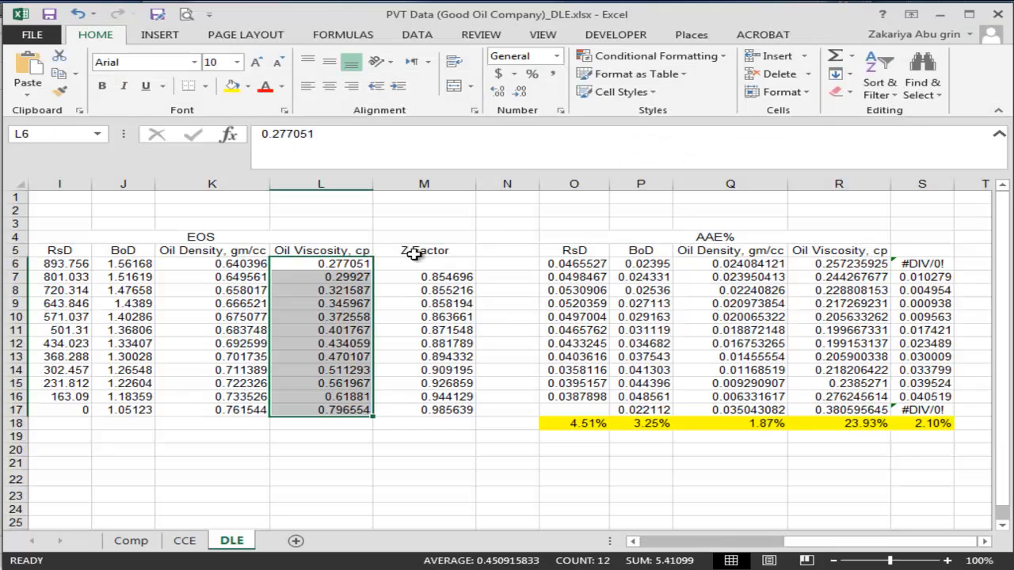
pyautogui.write('0.375856 0.402501 0.430287 0.461782 0.497872 0.539844 0.58949 0.649544 0.724953 0.828406 0.957256 1.36413')
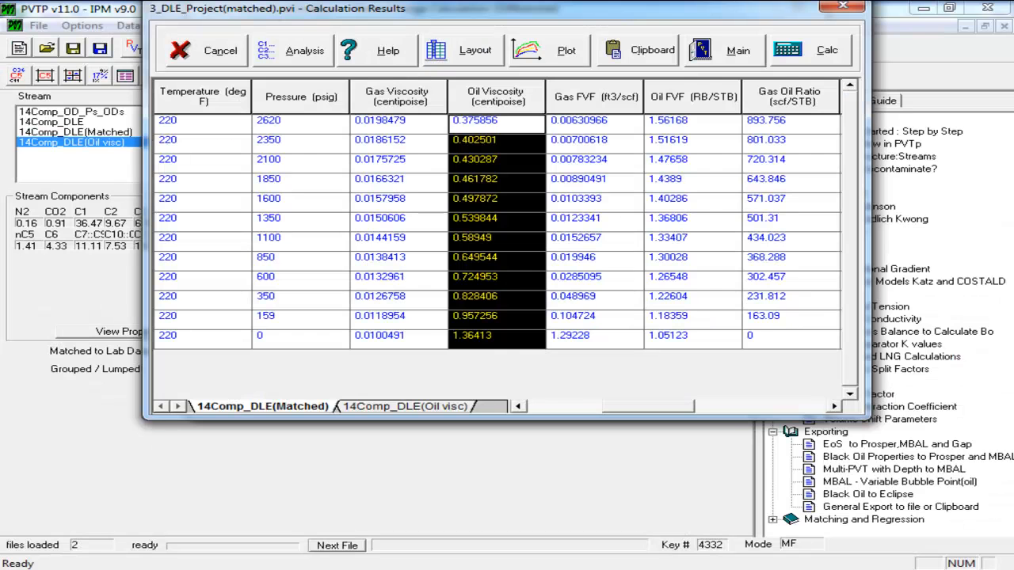
# Close the differential calculation results and the calculation setup to return to the main screen.
pyautogui.click(224, 50)
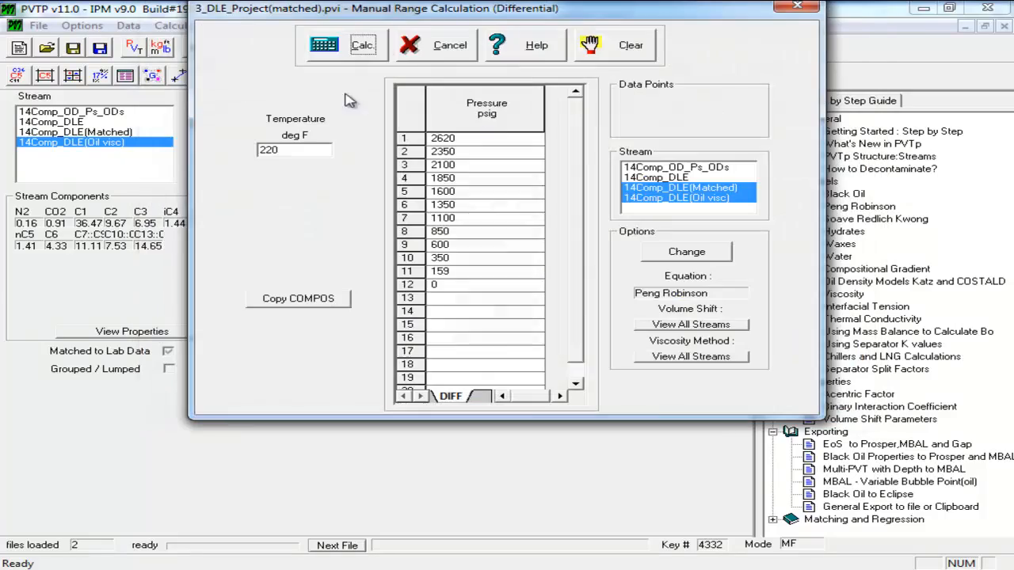
pyautogui.click(434, 52)
pyautogui.click(269, 79)
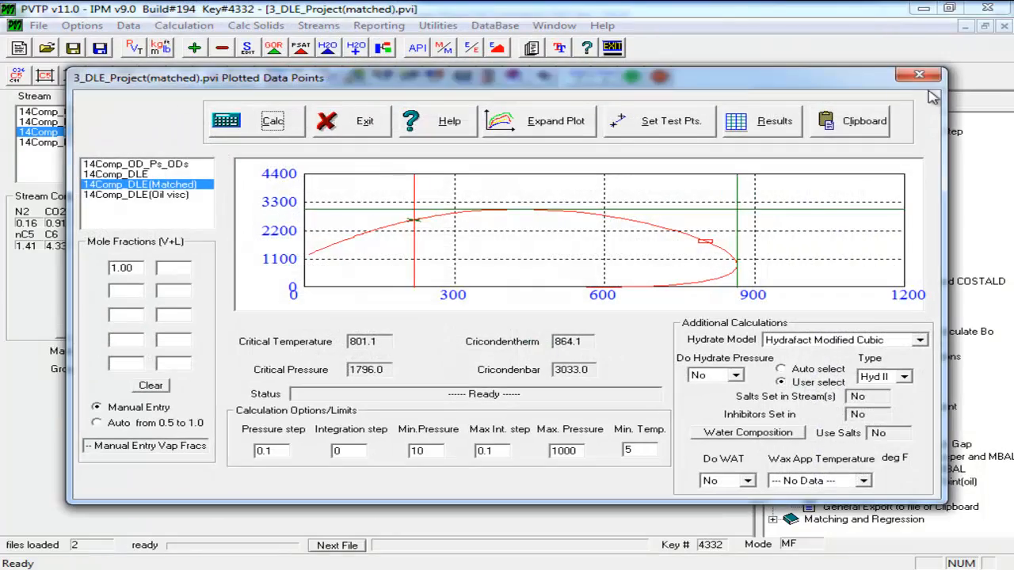
pyautogui.click(353, 114)
pyautogui.click(241, 75)
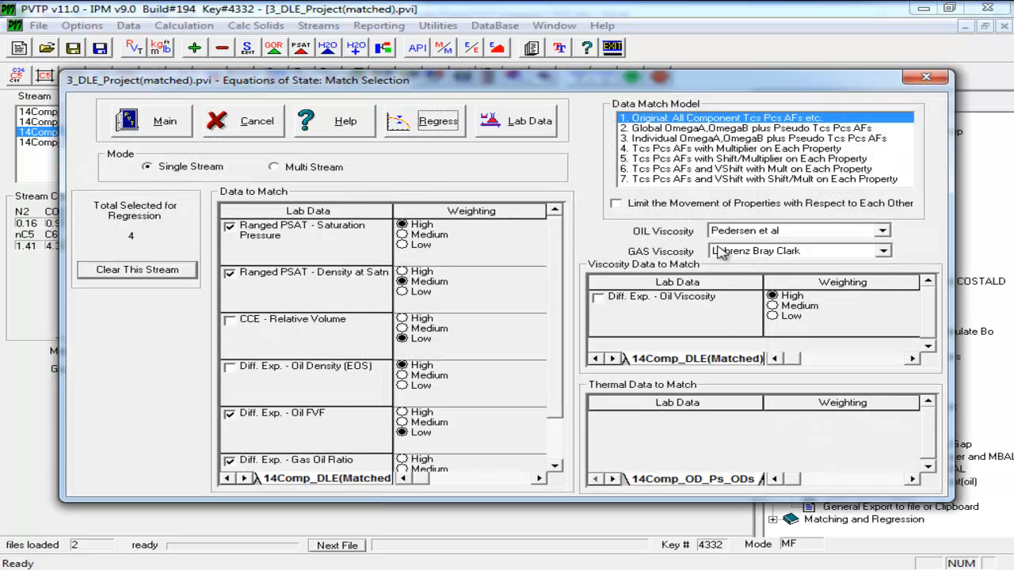
pyautogui.click(673, 305)
pyautogui.click(765, 231)
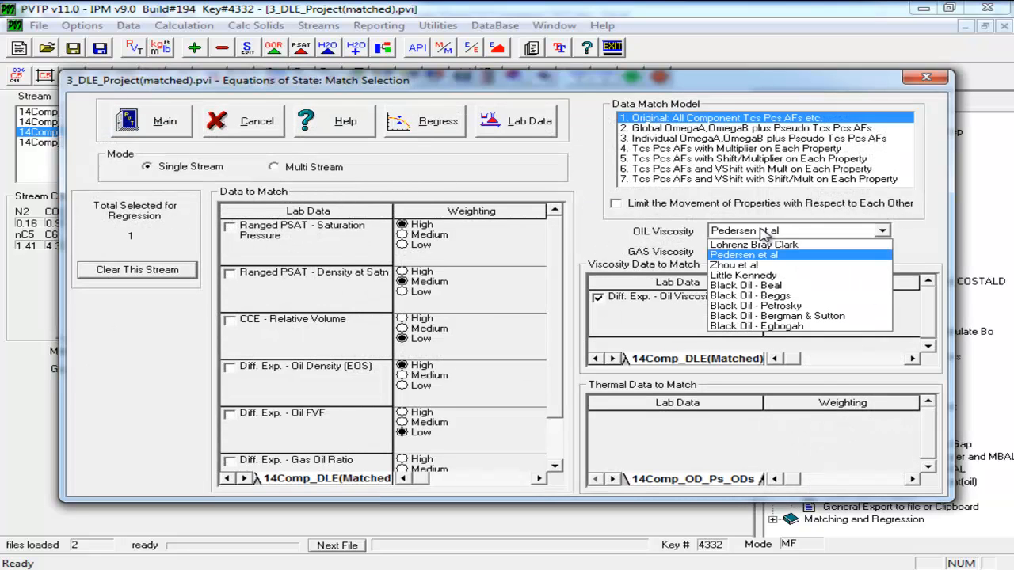
pyautogui.click(928, 80)
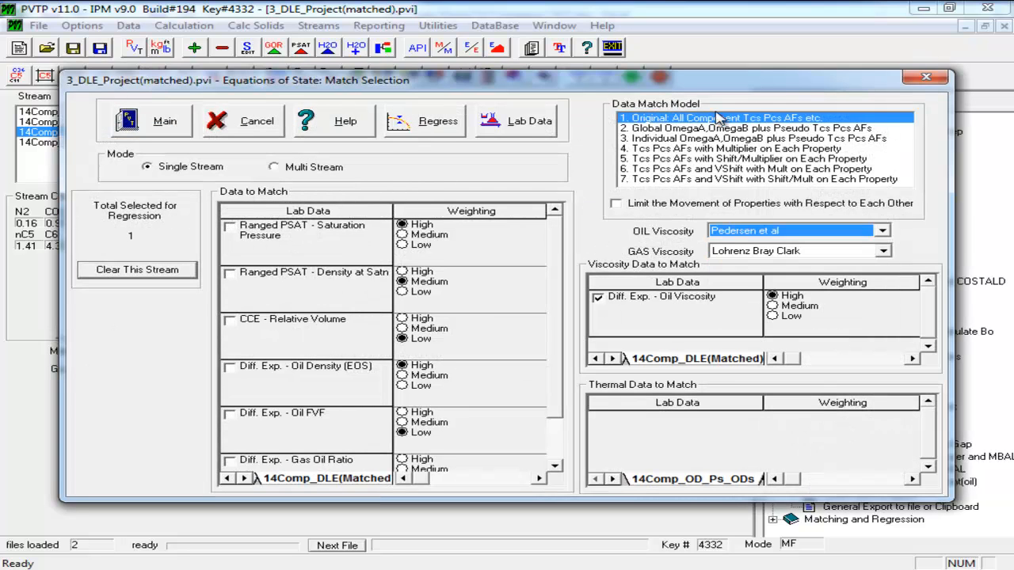
pyautogui.click(926, 77)
# Open the match selection for the 14Comp_DLE(Oil visc) stream and set its oil viscosity model to Zhou et al.
pyautogui.click(107, 144)
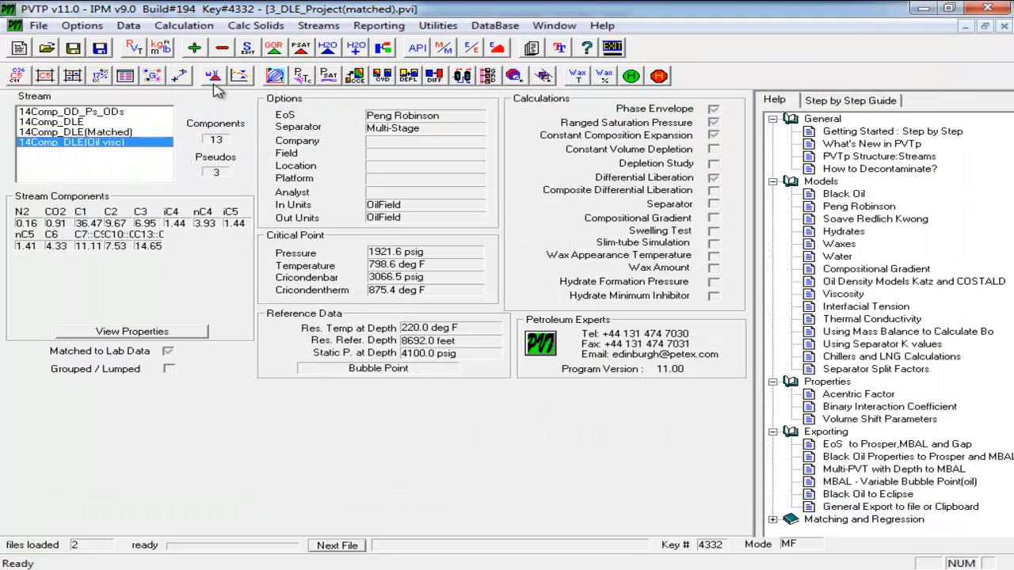
pyautogui.click(244, 77)
pyautogui.click(732, 232)
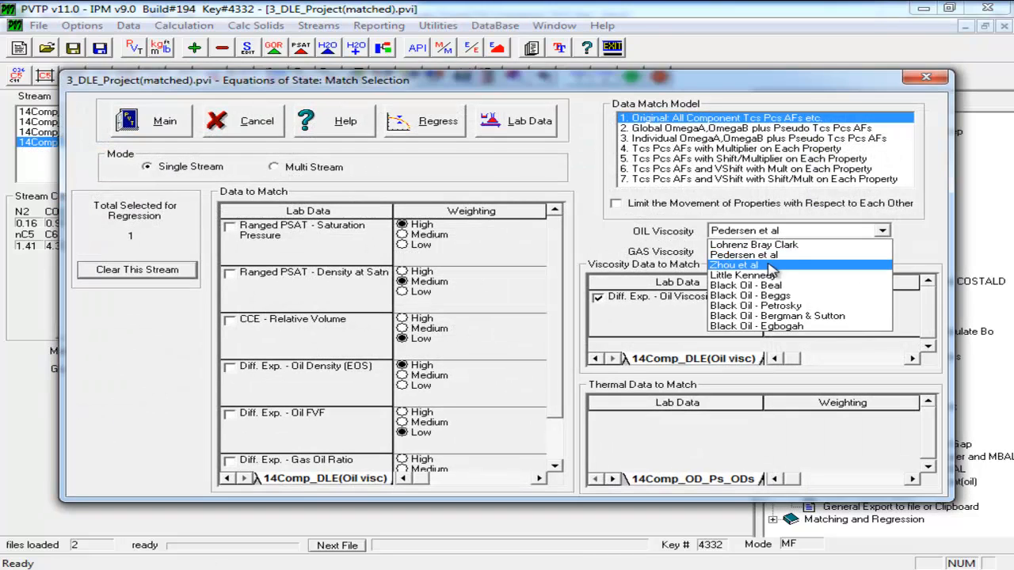
pyautogui.click(722, 267)
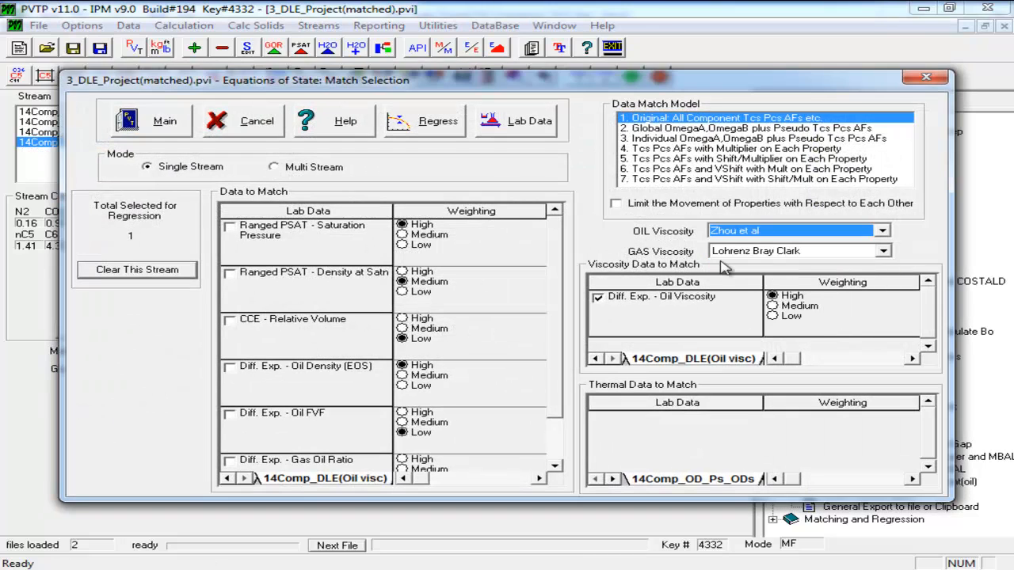
# Try the Zhou et al shift and multiplier regression, then stop and discard it.
pyautogui.click(428, 121)
pyautogui.click(538, 114)
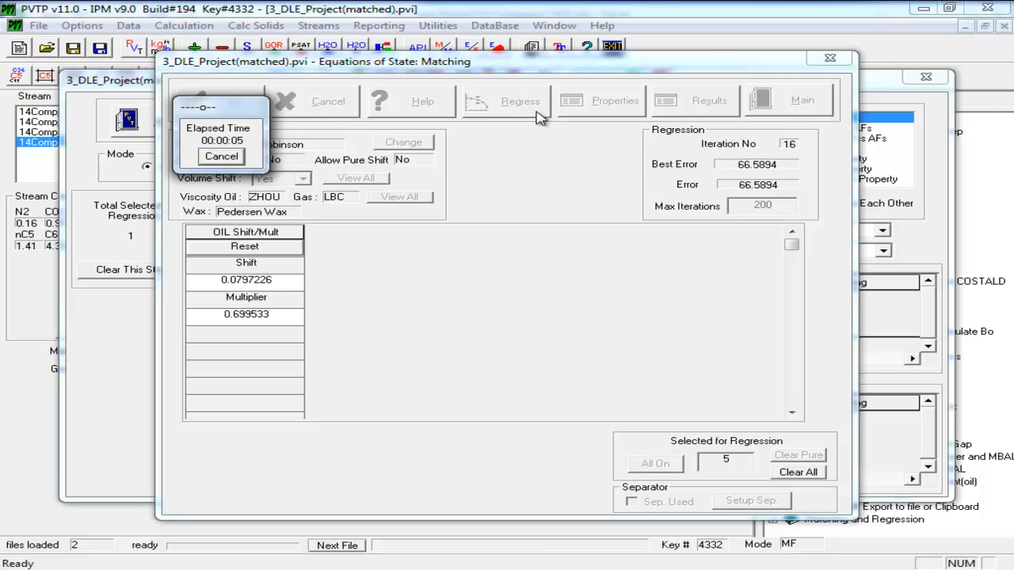
pyautogui.click(223, 157)
pyautogui.click(692, 324)
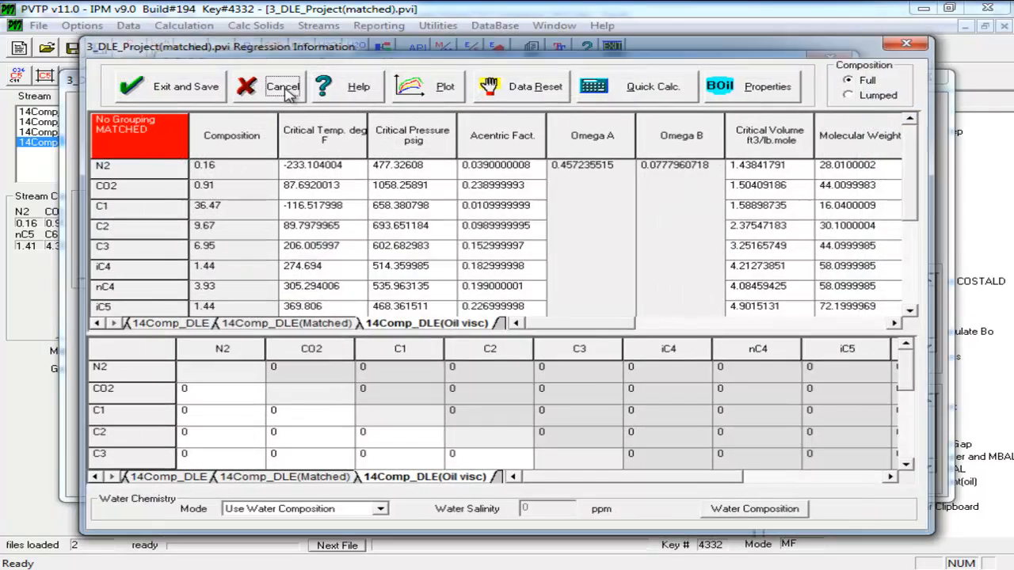
pyautogui.click(283, 88)
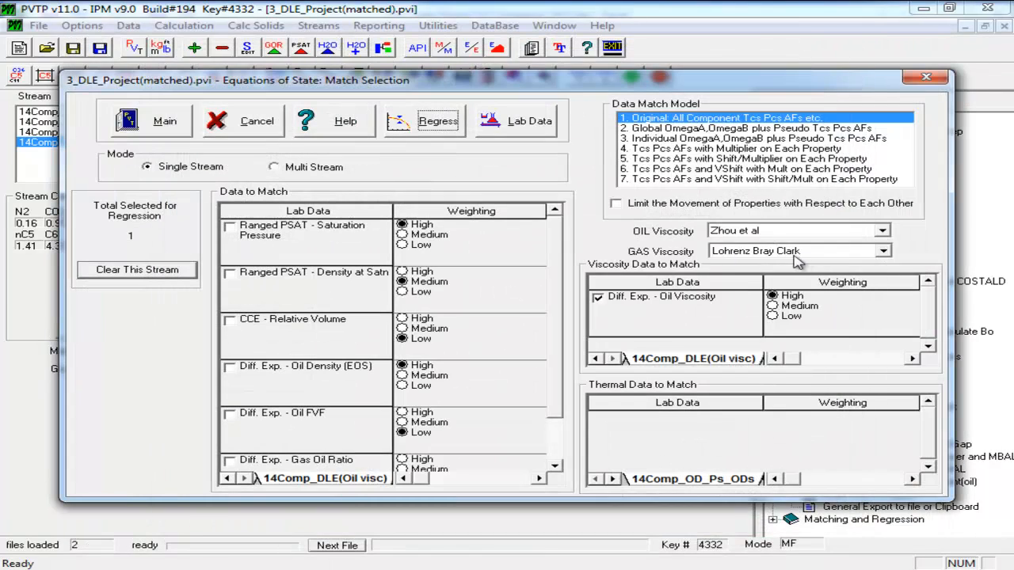
# Set both the oil and gas viscosity models to Little Kennedy and run the shift and multiplier regression.
pyautogui.click(792, 232)
pyautogui.click(758, 275)
pyautogui.click(760, 251)
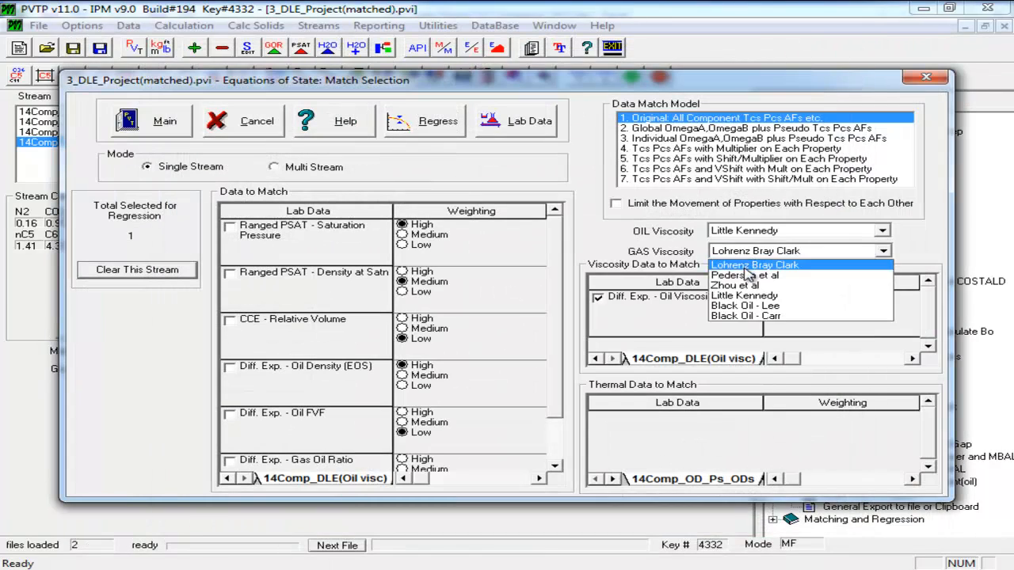
pyautogui.click(761, 296)
pyautogui.click(435, 120)
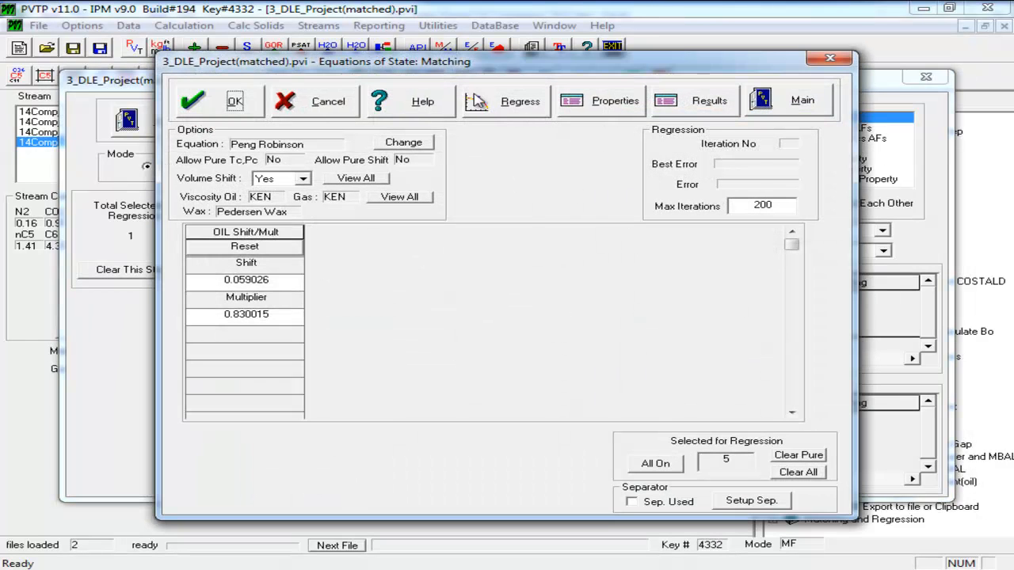
pyautogui.click(499, 105)
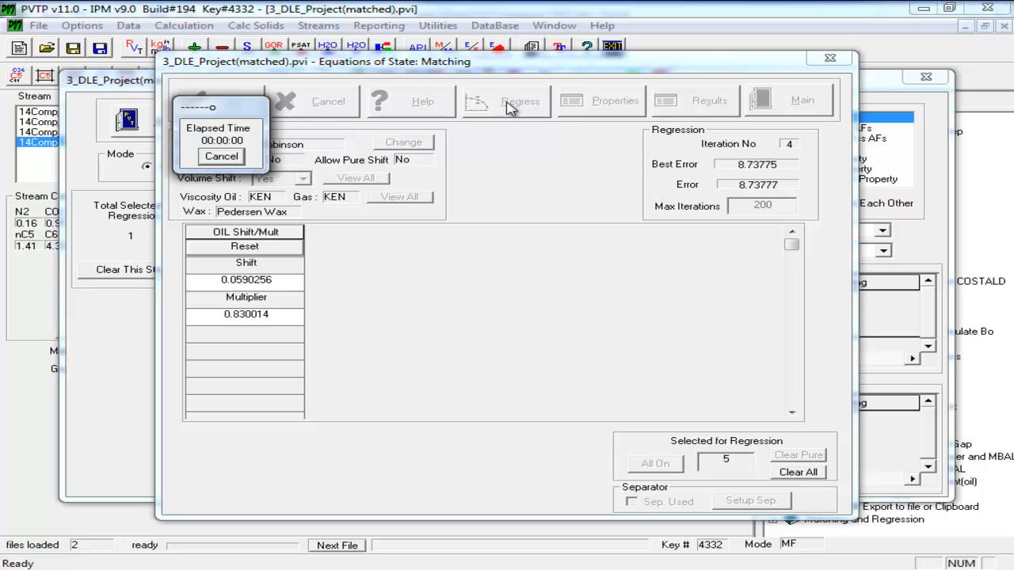